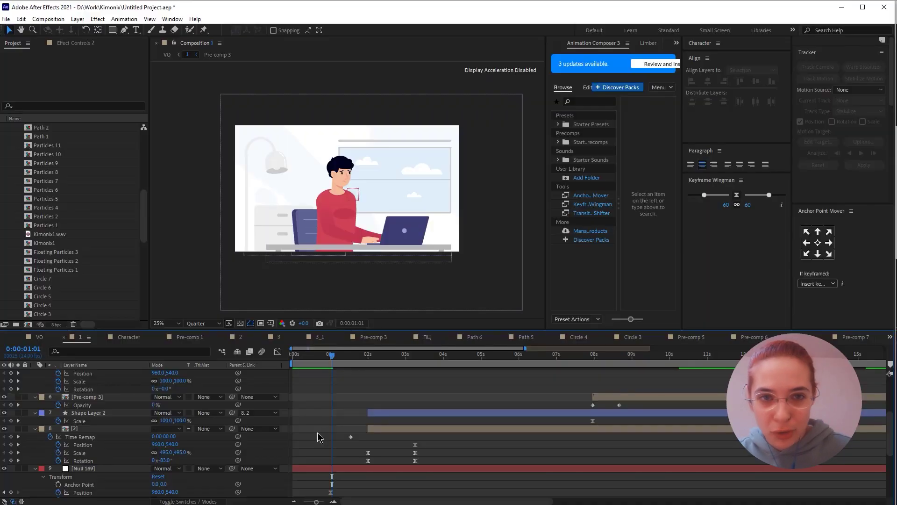
Step: Switch to Freepik in the browser, search all assets for "character" and browse the results
scroll(318, 437, "down", 1)
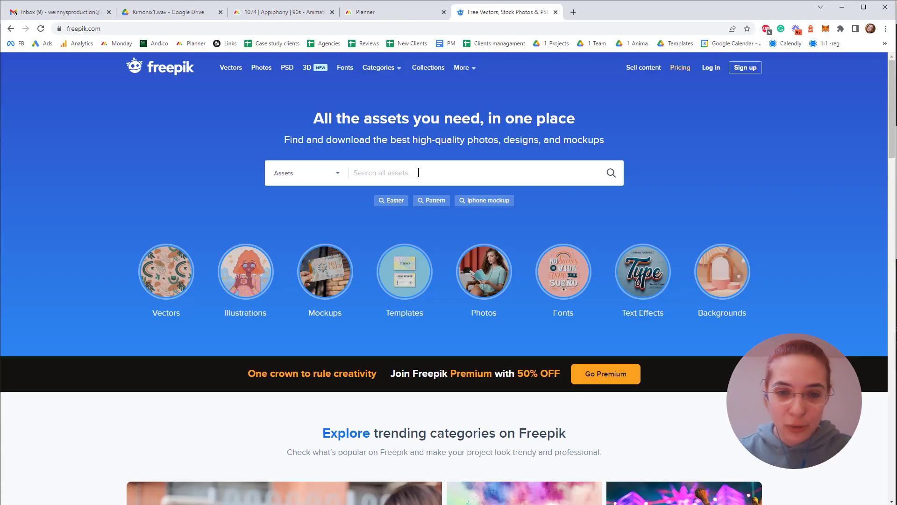
type("character")
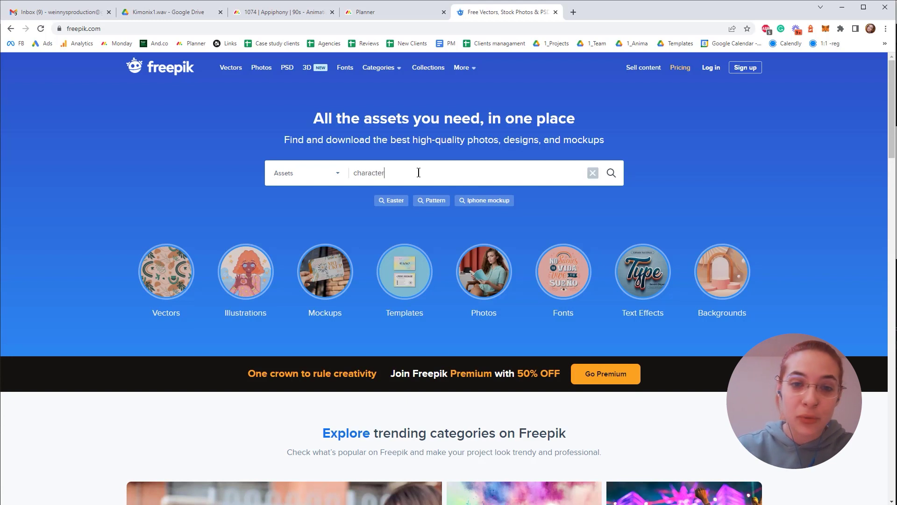
key("Return")
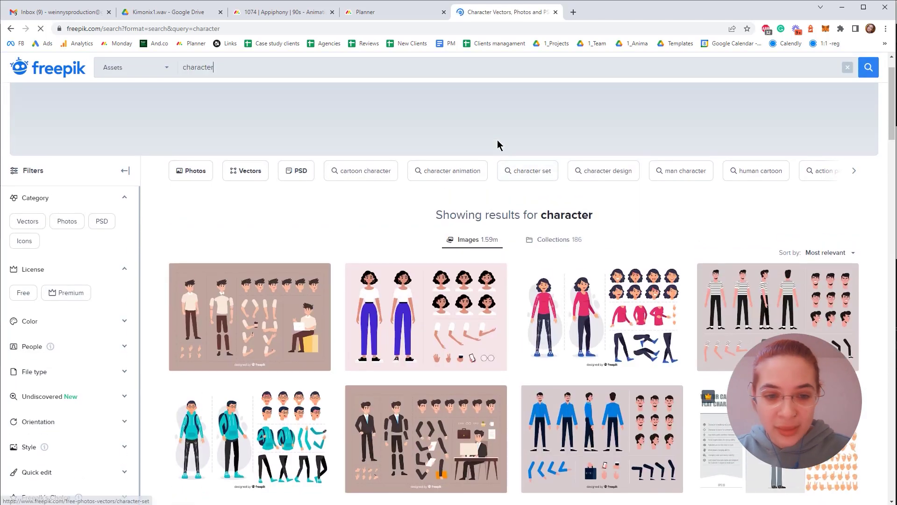
scroll(313, 243, "down", 2)
scroll(885, 258, "down", 1)
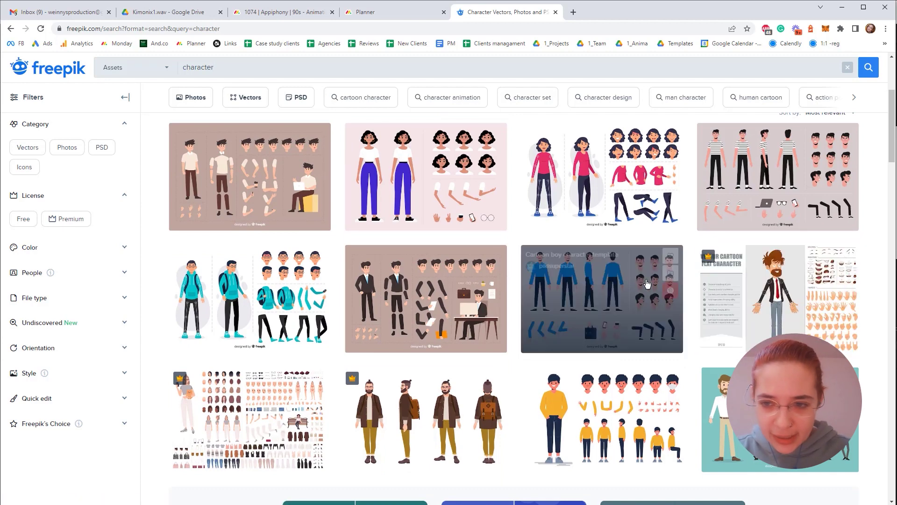
Step: Open the premium bearded businessman character in a separate tab and look over its page
middle_click(742, 300)
left_click(590, 11)
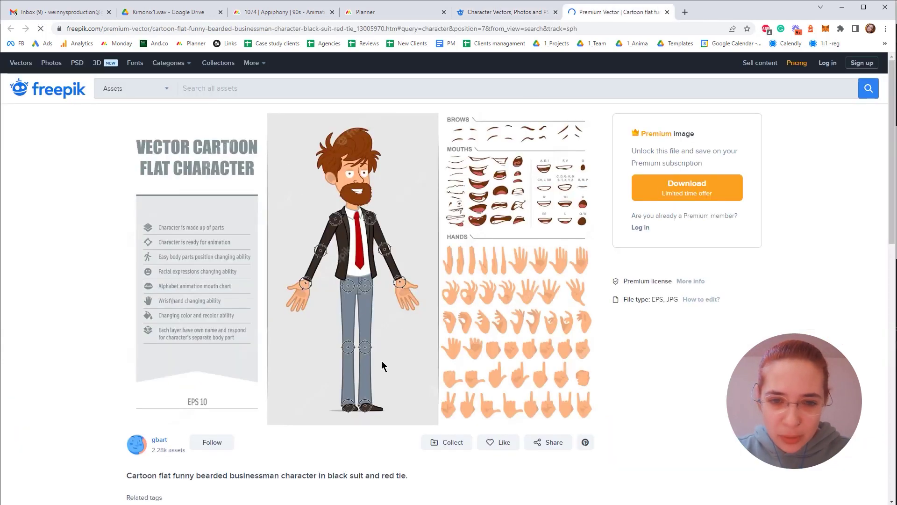
scroll(286, 282, "down", 2)
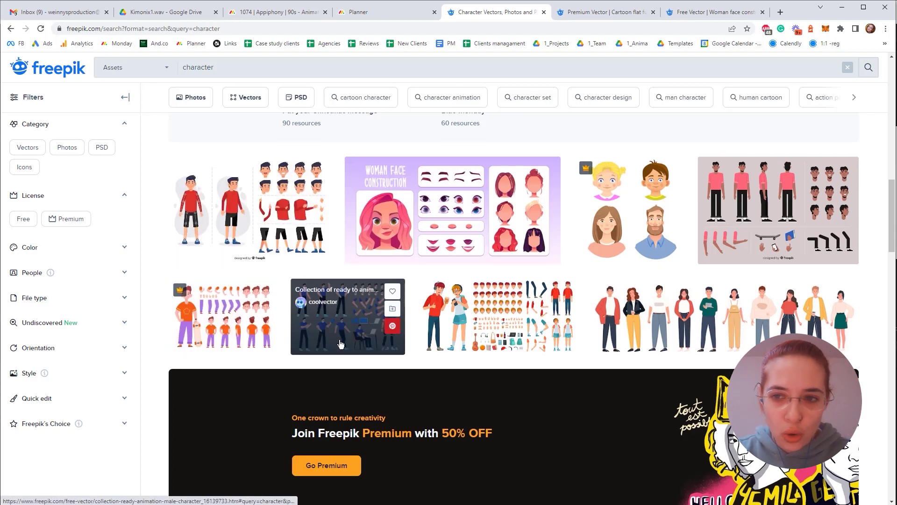
Step: Browse further character results and open the "Cartoon man character template" in a separate tab
scroll(348, 323, "up", 6)
scroll(766, 466, "down", 3)
left_click(766, 449, "ctrl")
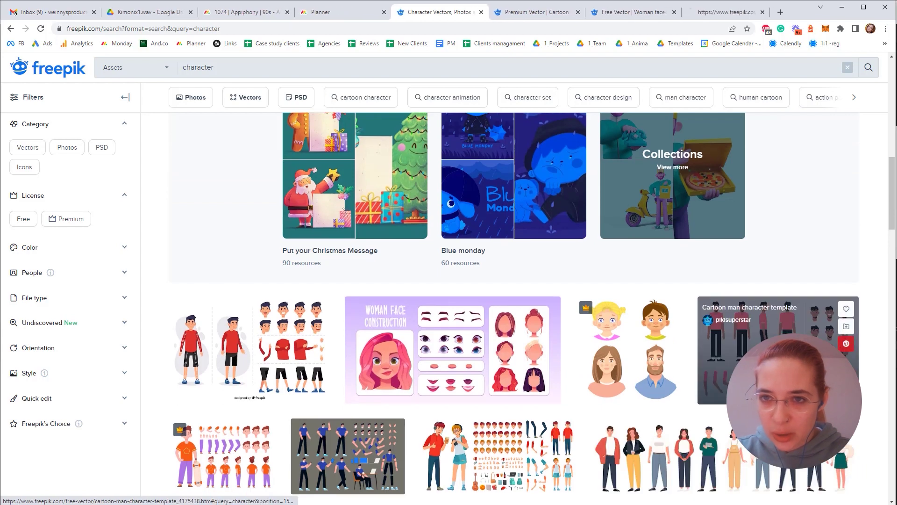
left_click(720, 14)
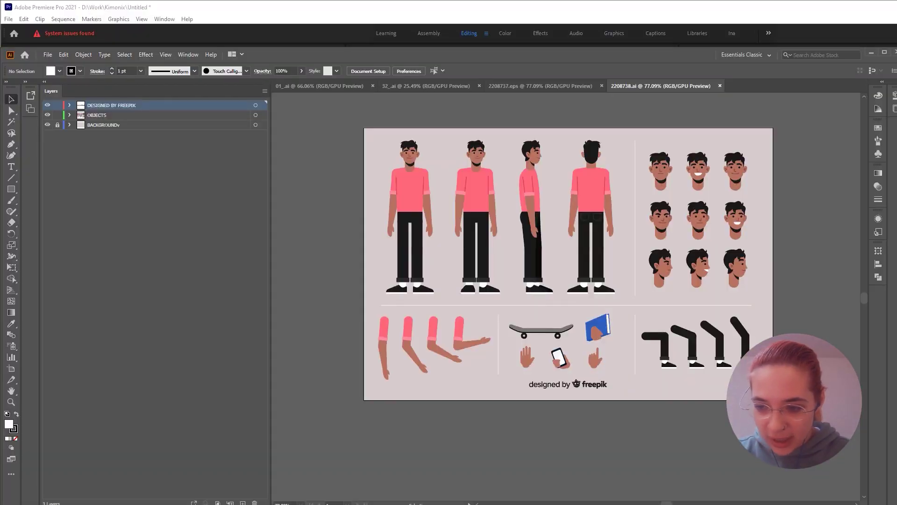
Step: Switch to Illustrator, narrow the layer list and view the 2208738.ai artwork at 100% zoom
left_click_drag(271, 194, 208, 190)
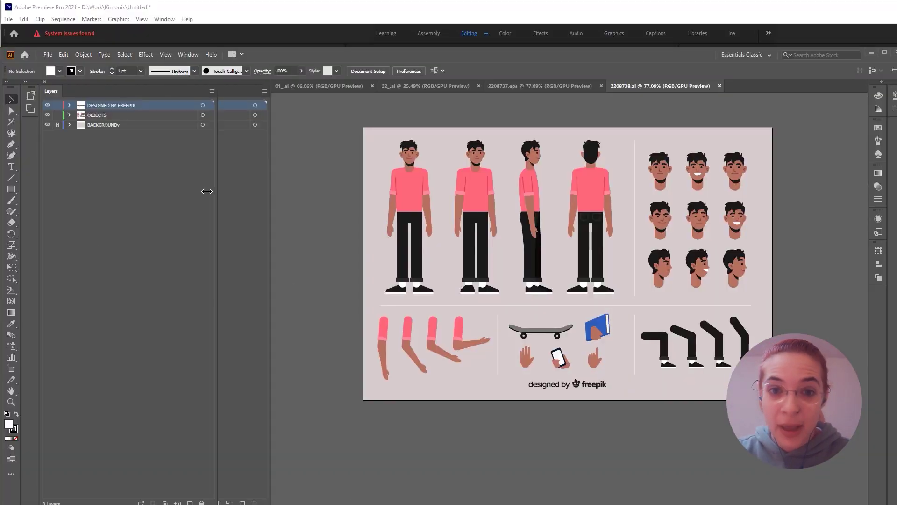
key("h")
scroll(343, 194, "up", 1)
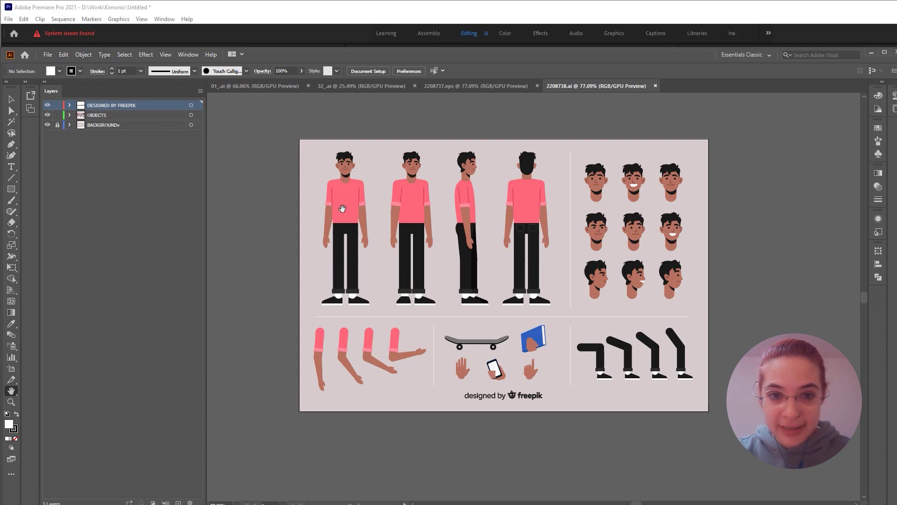
key("ctrl+1")
key("v")
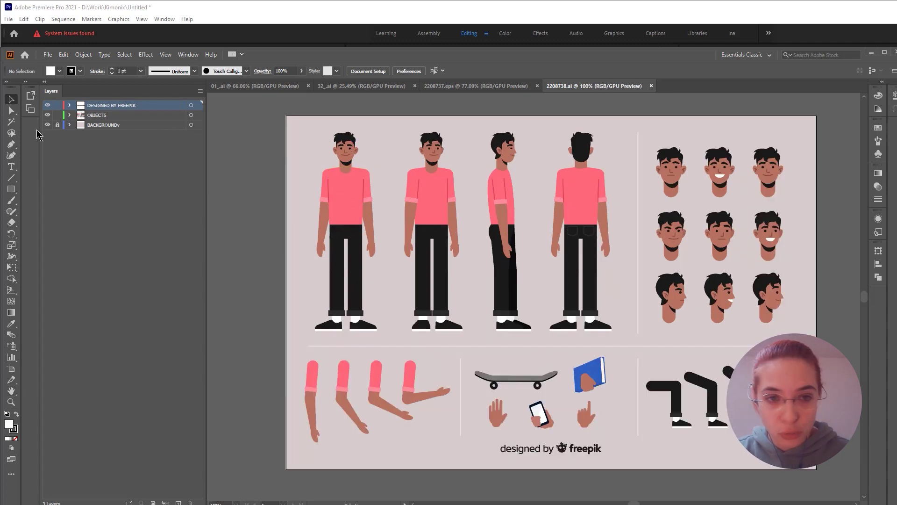
Step: Delete all artwork except the first standing front-view character and move that character to the middle of the artboard
left_click(440, 202)
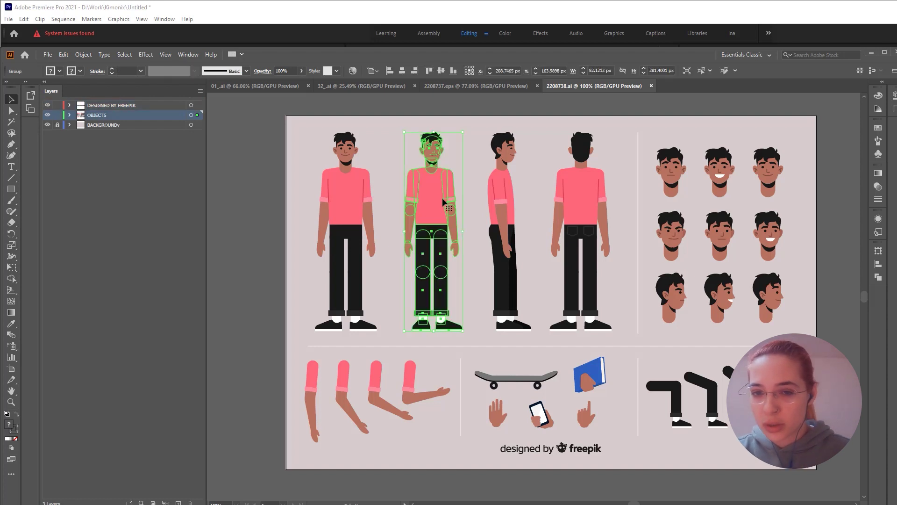
left_click(507, 211, "shift")
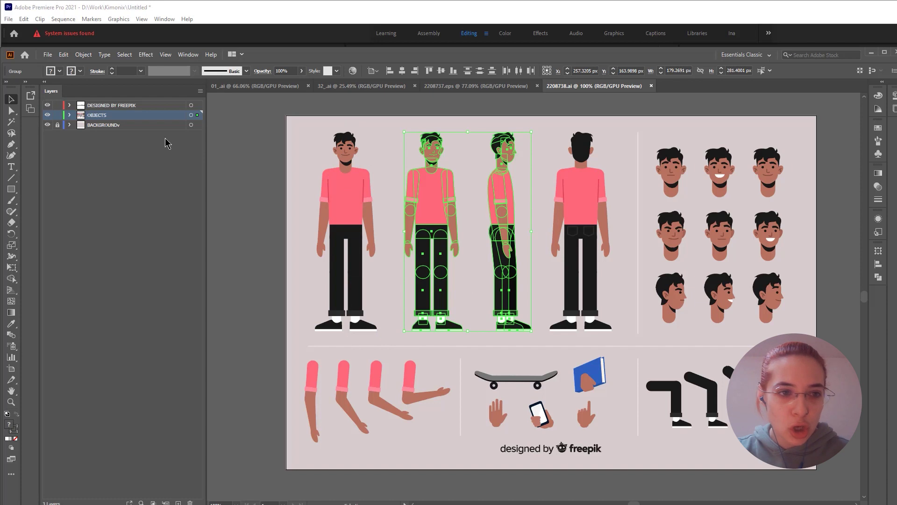
left_click(567, 187, "shift")
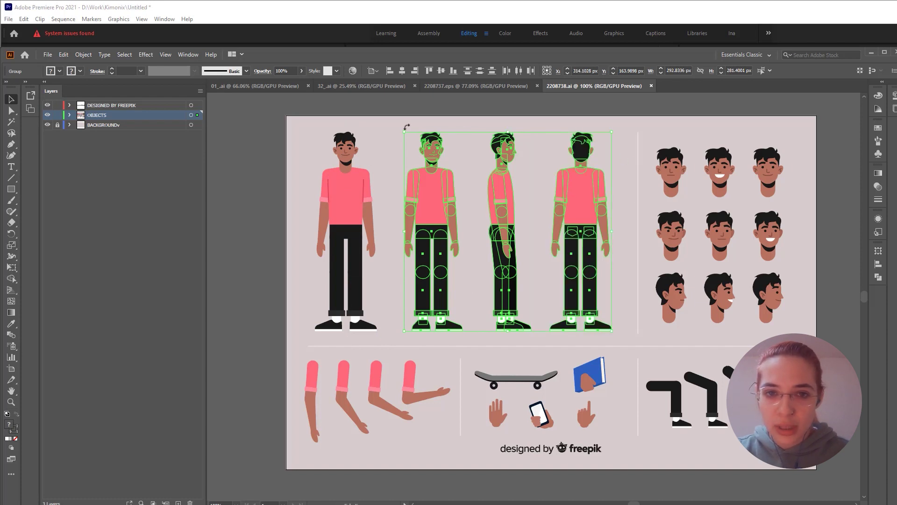
left_click(395, 109)
left_click_drag(709, 492, 794, 497)
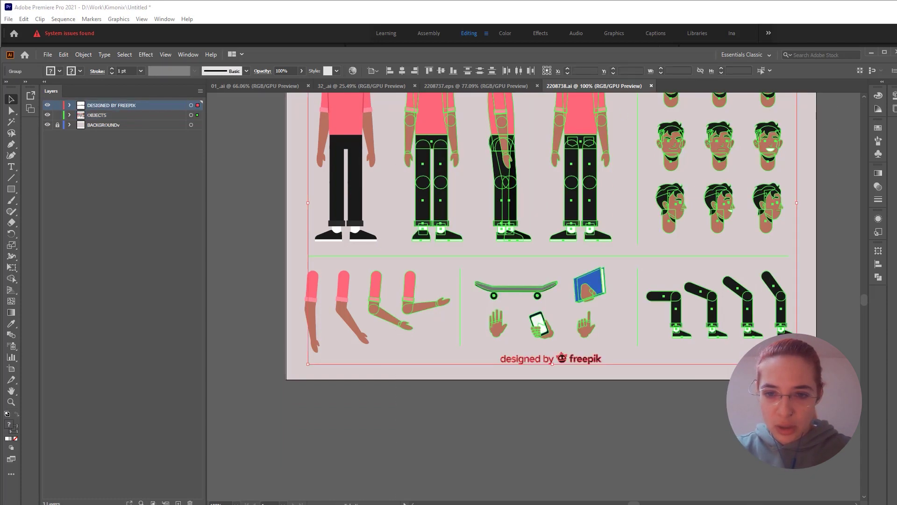
key("Delete")
left_click_drag(194, 384, 324, 372)
key("Delete")
scroll(475, 332, "up", 2)
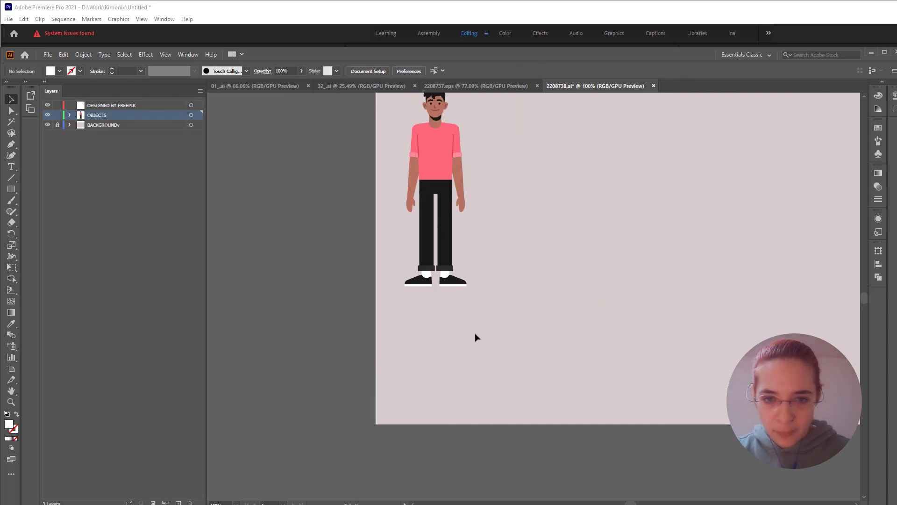
key("ctrl+0")
Step: Unlock the background layer, then delete the DESIGNED BY FREEPIK and BACKGROUNDv layers, keeping only OBJECTS
left_click(113, 126)
left_click(117, 108, "ctrl")
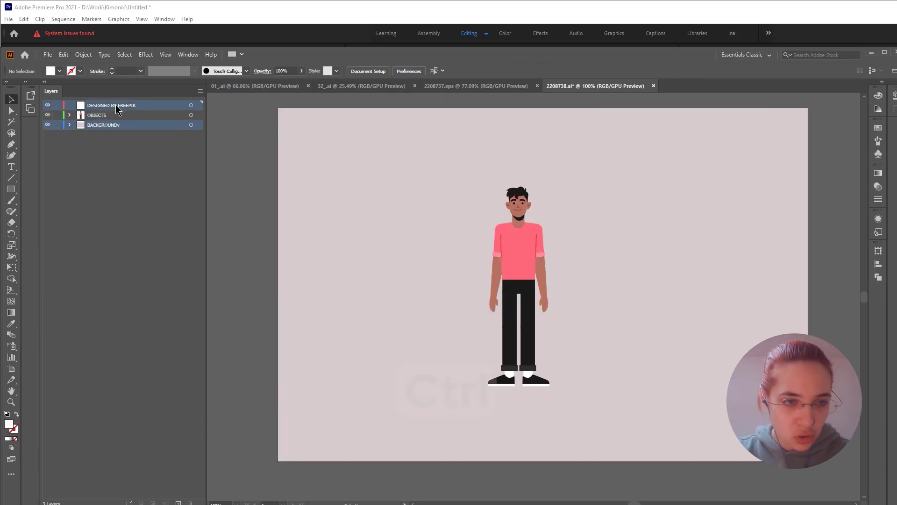
left_click(189, 502)
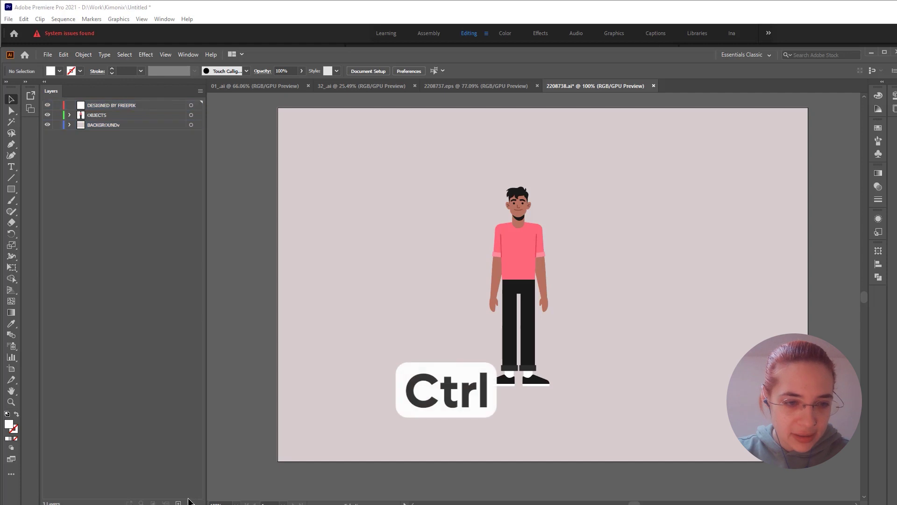
left_click(104, 125, "ctrl")
left_click(107, 106, "ctrl")
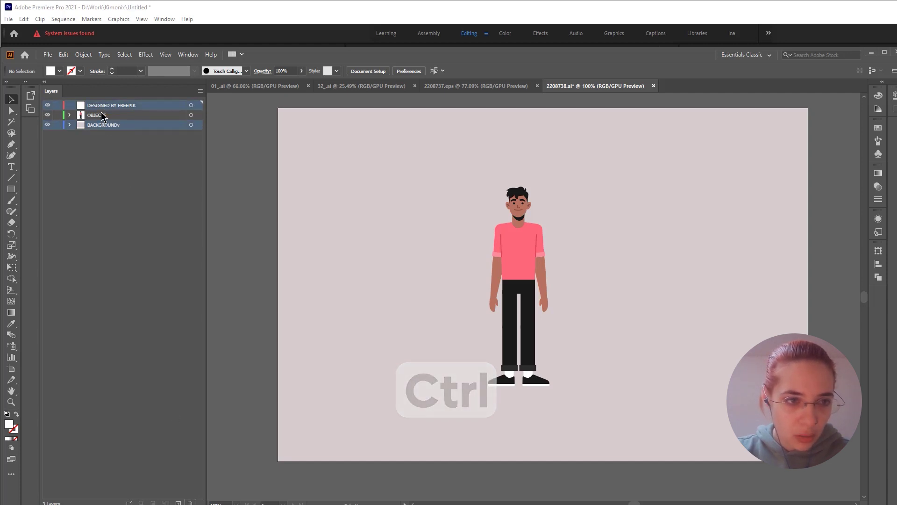
key("Delete")
left_click(499, 296)
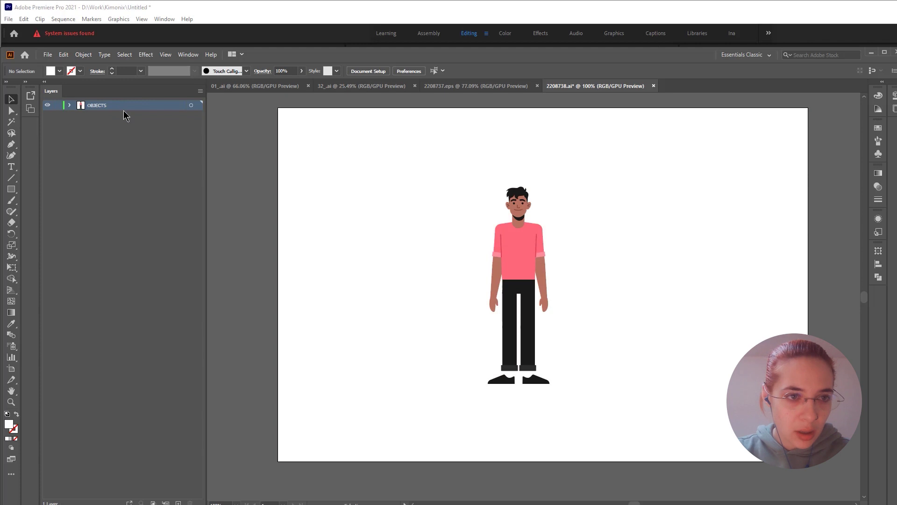
Step: Expand the OBJECTS layer and its group, then toggle the visibility of the torso and legs subgroups to check their contents
left_click(70, 105)
left_click(81, 115)
left_click(128, 115)
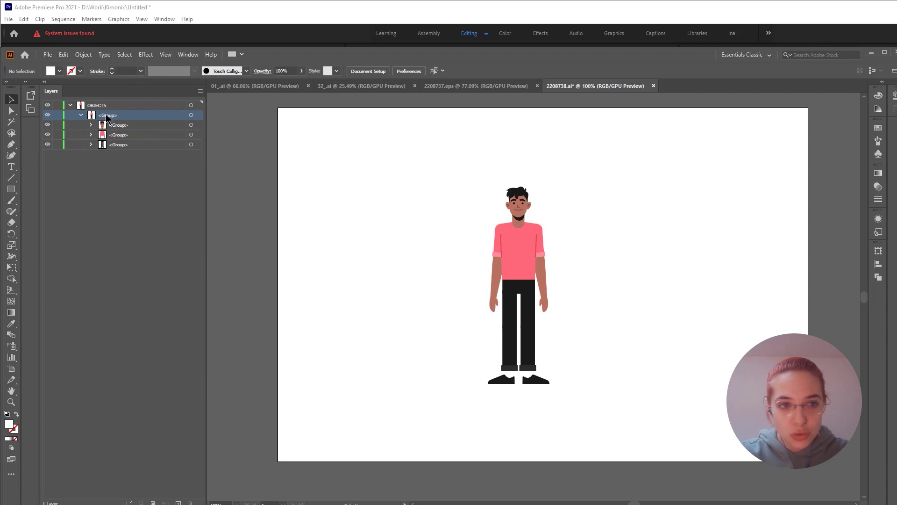
left_click(123, 135)
left_click(48, 135)
left_click(48, 135)
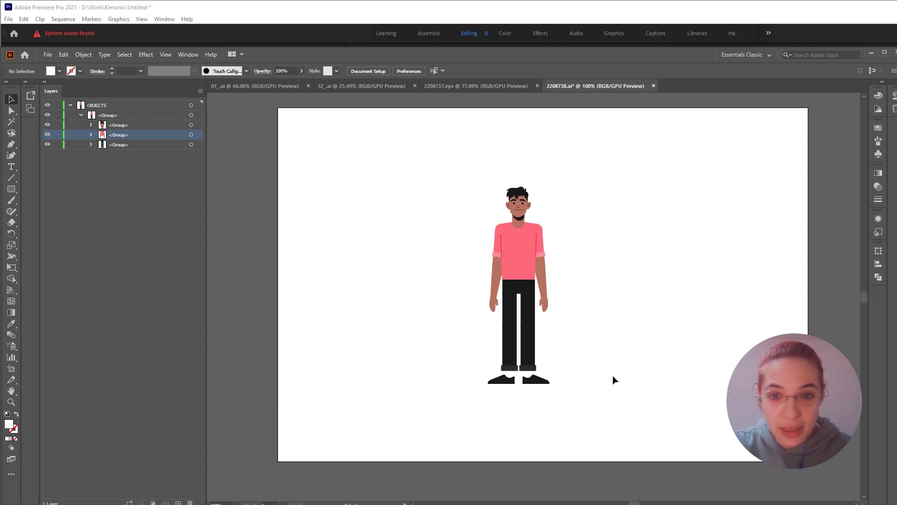
left_click(47, 144)
left_click(47, 144)
Step: Select the whole character group and apply Release to Layers (Sequence) to split head, torso and legs
scroll(536, 269, "up", 1, "alt")
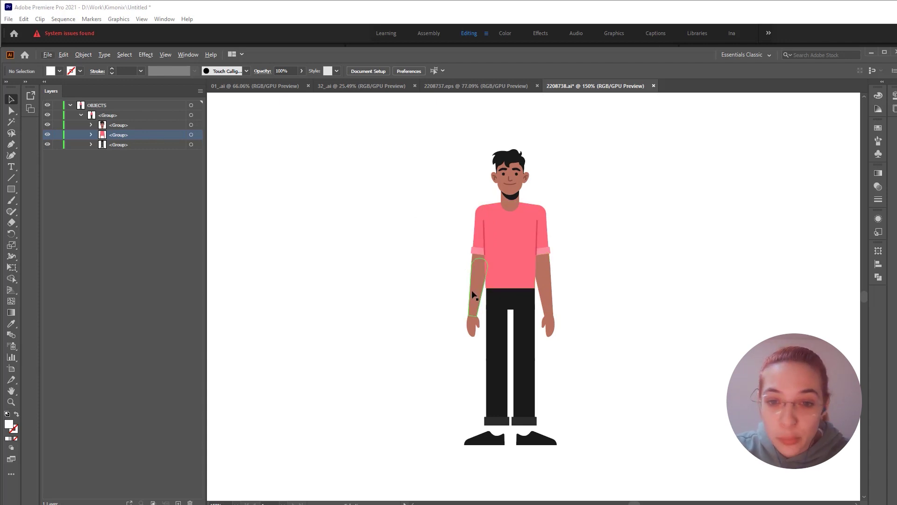
left_click(474, 322)
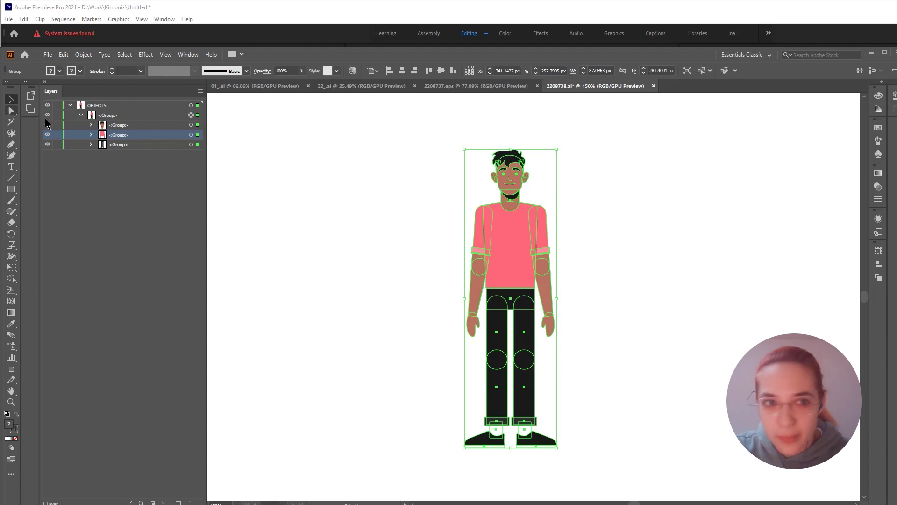
left_click(116, 115)
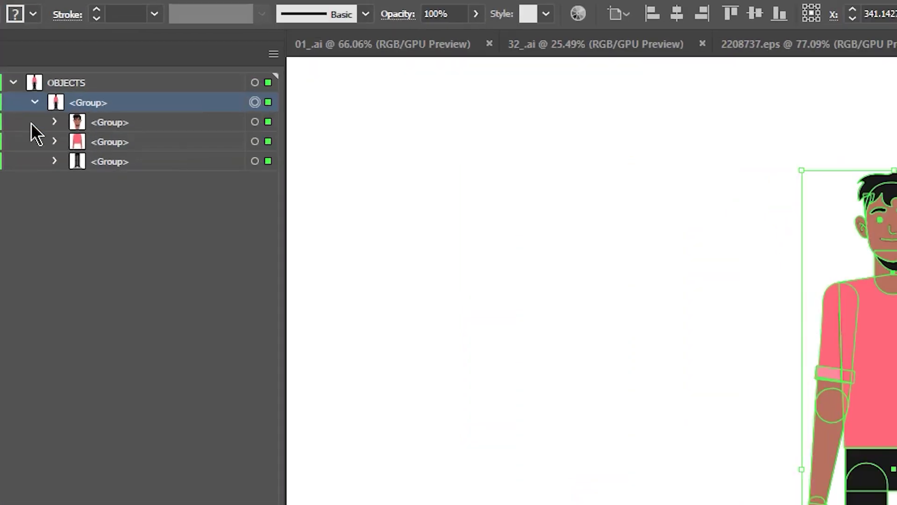
left_click(274, 54)
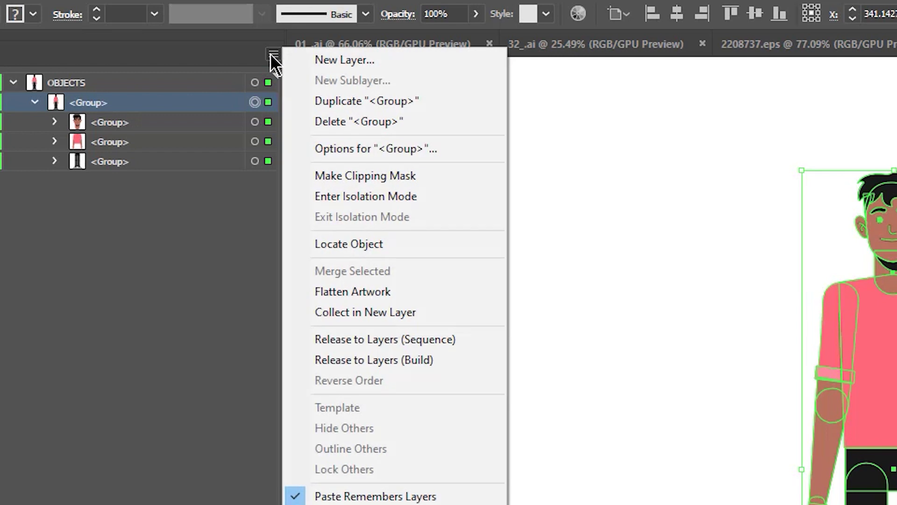
left_click(452, 339)
Step: Move the head, torso and legs layers to the top level and delete the emptied OBJECTS layer
left_click_drag(151, 262, 101, 118)
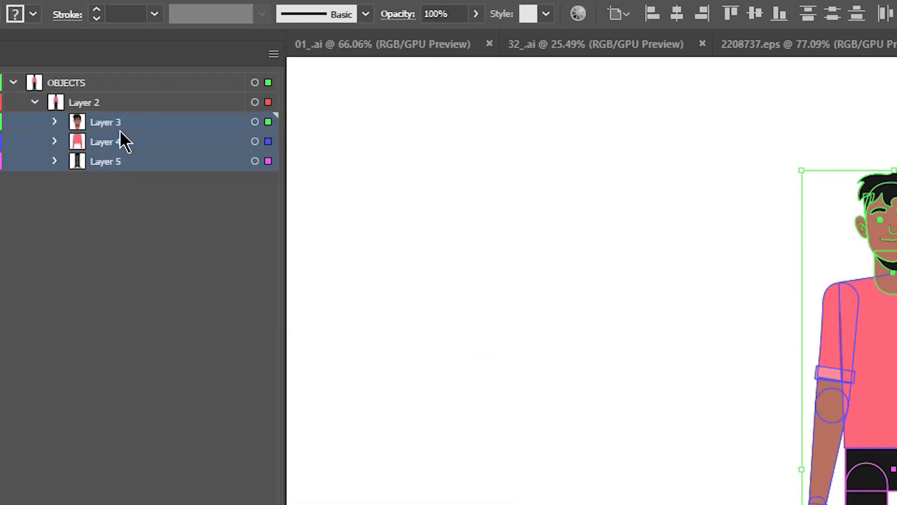
left_click_drag(81, 316, 92, 170)
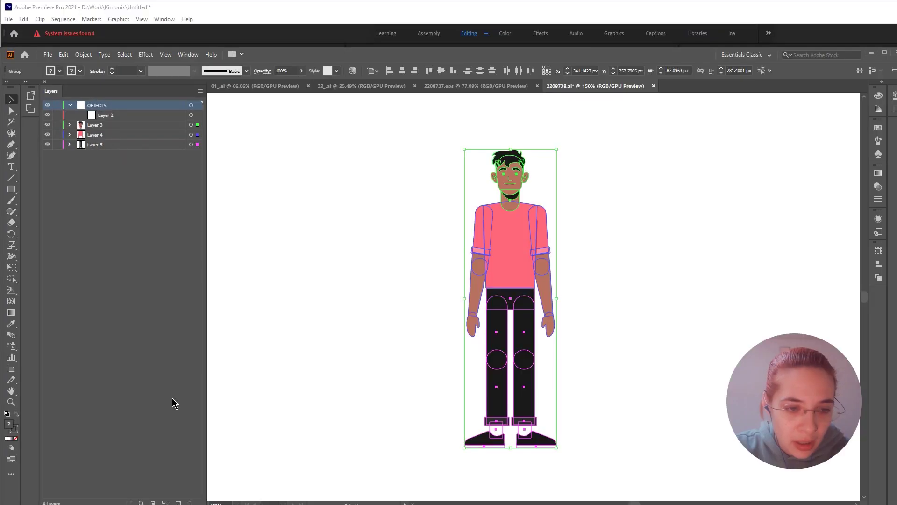
left_click(189, 502)
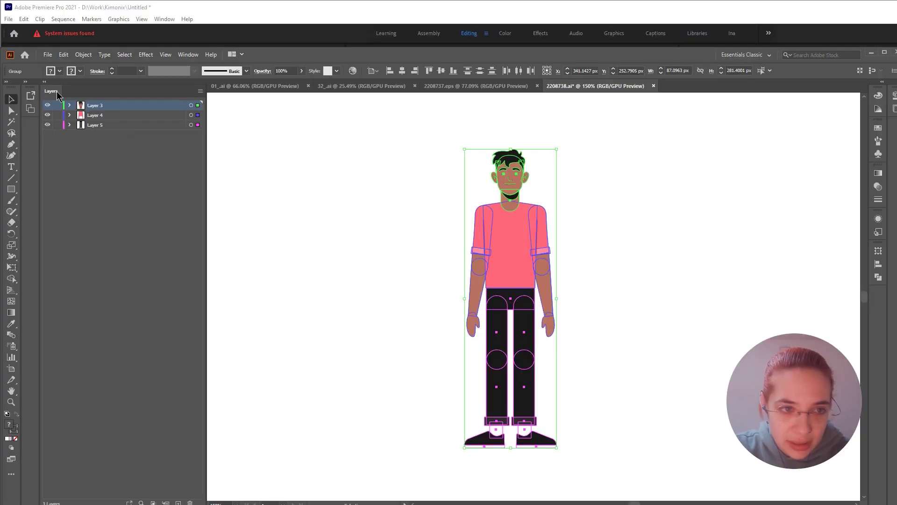
left_click(595, 226)
Step: Select the head-and-neck group inside Layer 3 and apply Release to Layers (Sequence) to it
scroll(554, 189, "up", 2)
scroll(511, 184, "down", 1)
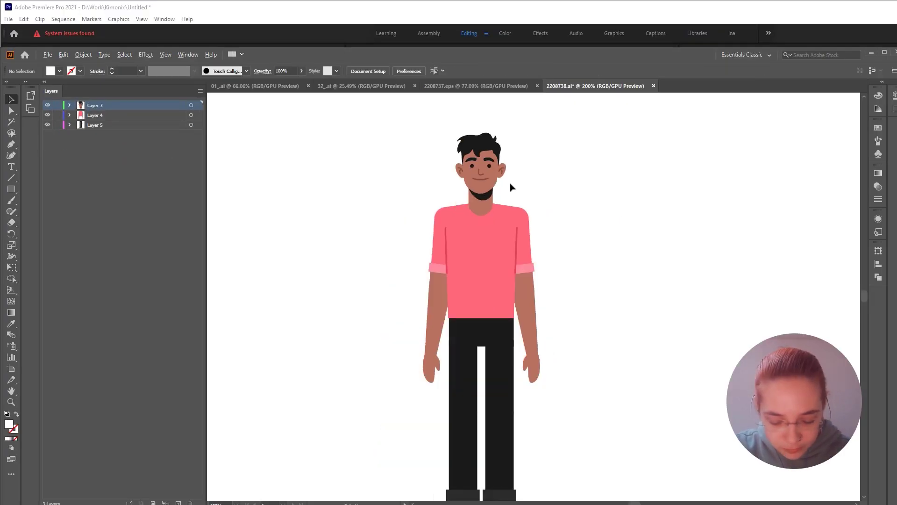
left_click_drag(510, 184, 551, 179)
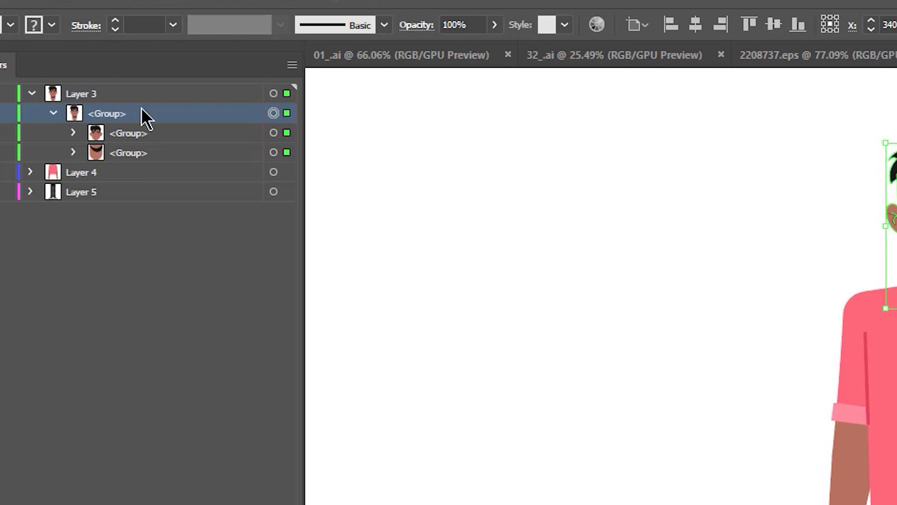
left_click(292, 64)
left_click(440, 351)
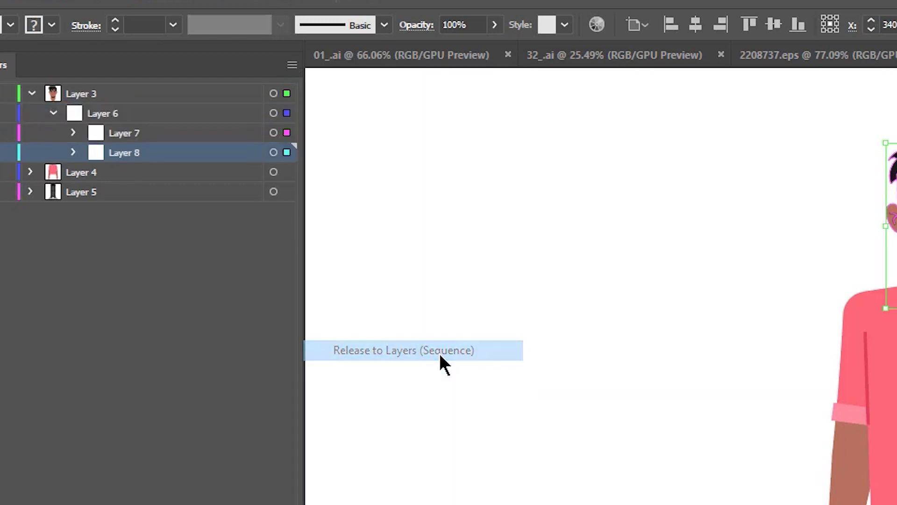
Step: Move the separate head and neck layers to the top level and delete the emptied Layer 3
left_click(116, 140, "shift")
left_click_drag(120, 150, 117, 89)
left_click(107, 135)
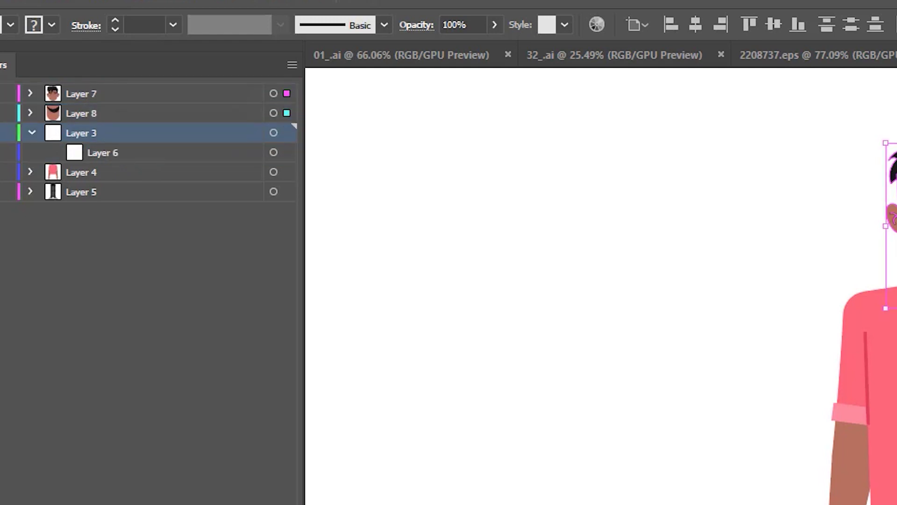
key("Delete")
Step: Select the head group inside Layer 7 and apply Release to Layers (Sequence) to separate hair, facial features, face and ears
left_click(73, 94)
left_click(30, 94)
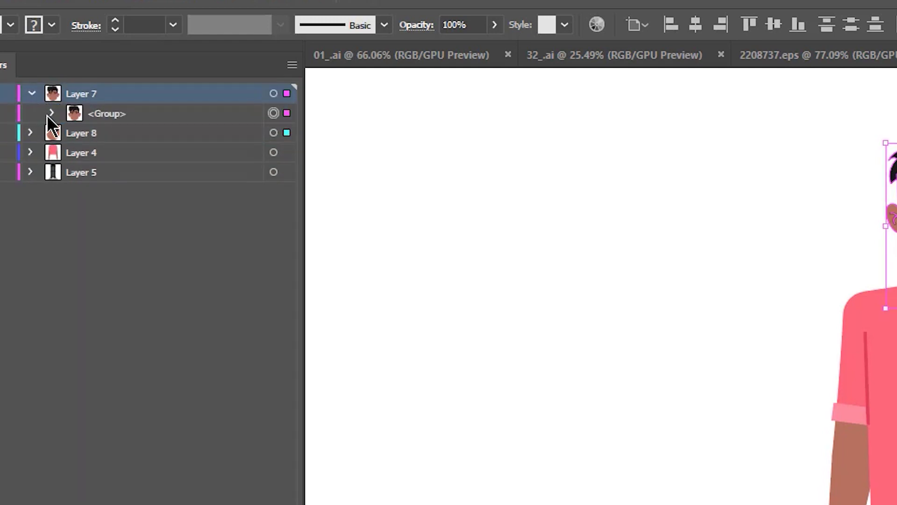
left_click(53, 113)
left_click(125, 114)
left_click(292, 65)
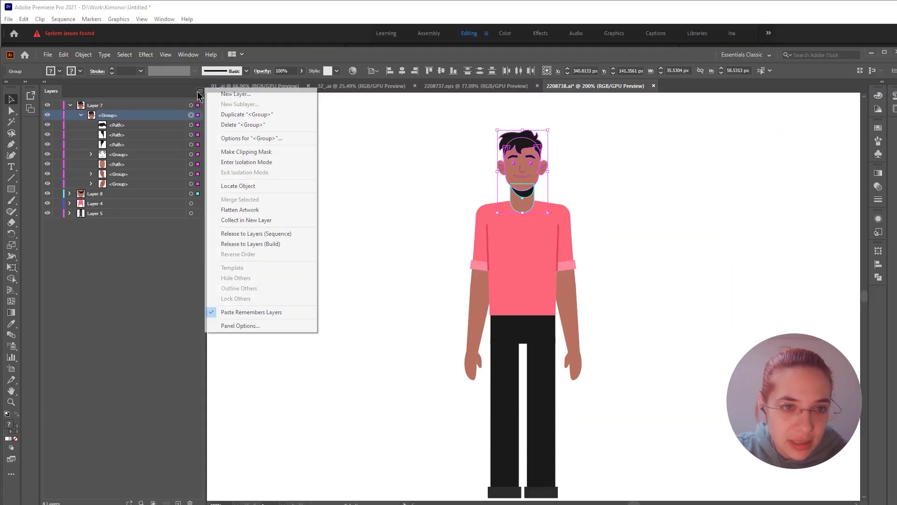
left_click(457, 352)
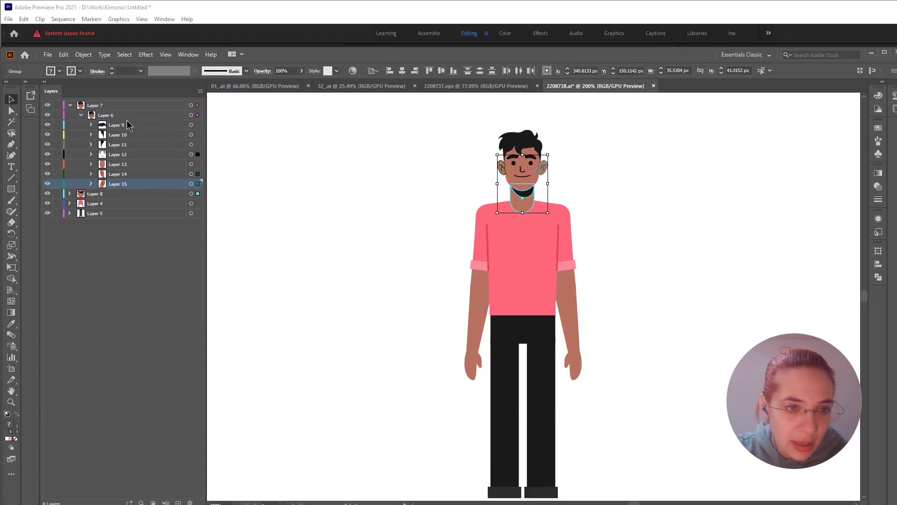
Step: Move Layers 9 to 15 with the head parts to the top level and delete the emptied Layer 7
left_click(122, 125, "shift")
left_click_drag(121, 125, 112, 102)
left_click(95, 174)
left_click(191, 502)
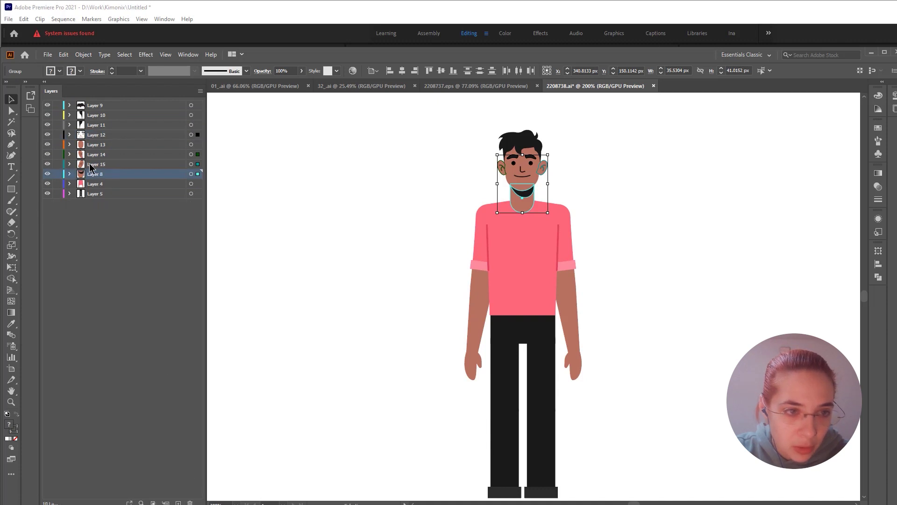
Step: Select the facial features group inside Layer 12 and apply Release to Layers (Sequence)
left_click(103, 135)
left_click(70, 135)
left_click(80, 145)
left_click(109, 145)
left_click(201, 91)
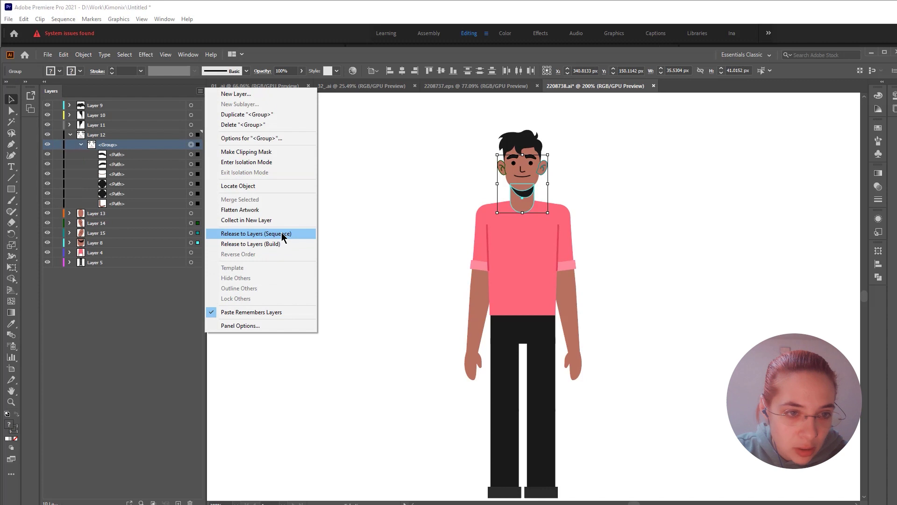
left_click(283, 235)
Step: Move the separated facial feature layers to the top level and delete the emptied Layer 12
left_click(125, 203, "shift")
left_click_drag(127, 173, 105, 134)
left_click(92, 194)
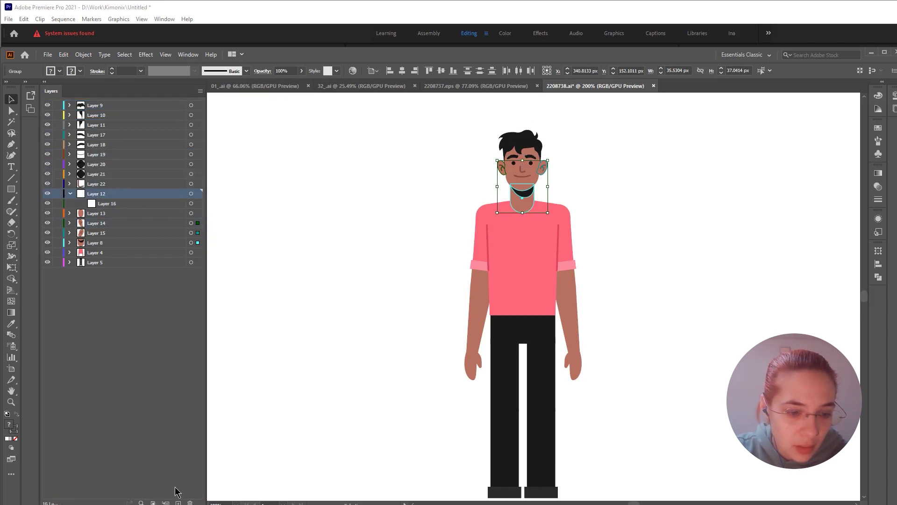
left_click(189, 502)
Step: Check what Layer 8 contains by hiding and showing it
left_click(96, 203)
left_click(94, 215)
left_click(83, 224)
left_click(48, 224)
left_click(47, 223)
Step: Select the torso-and-arms group inside Layer 4 and apply Release to Layers (Sequence)
left_click(79, 236)
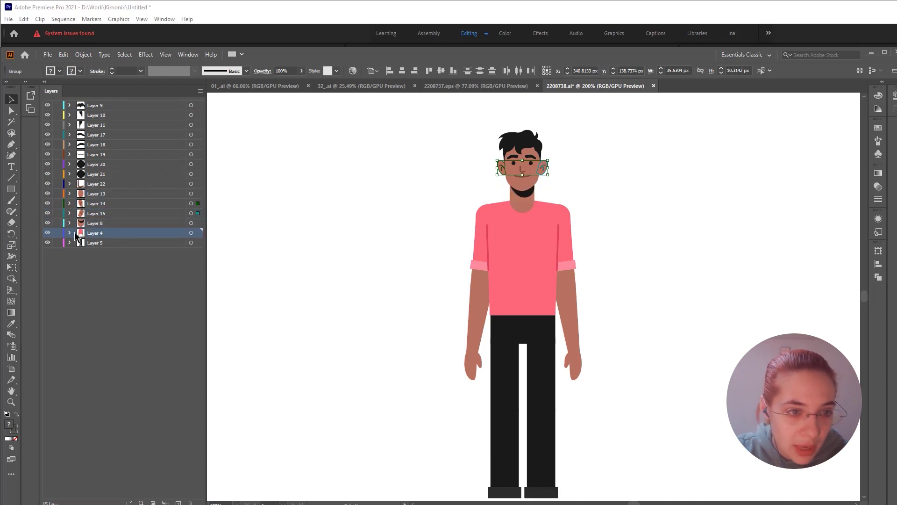
left_click(70, 233)
left_click(81, 243)
left_click(116, 244)
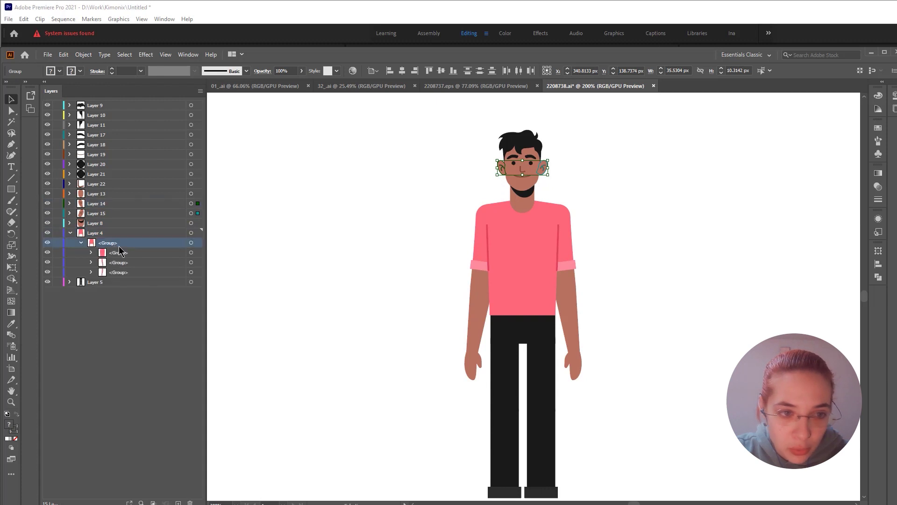
left_click(200, 90)
left_click(243, 230)
Step: Move the separate shirt and arm layers to the top level and delete the emptied Layer 4
left_click(115, 273)
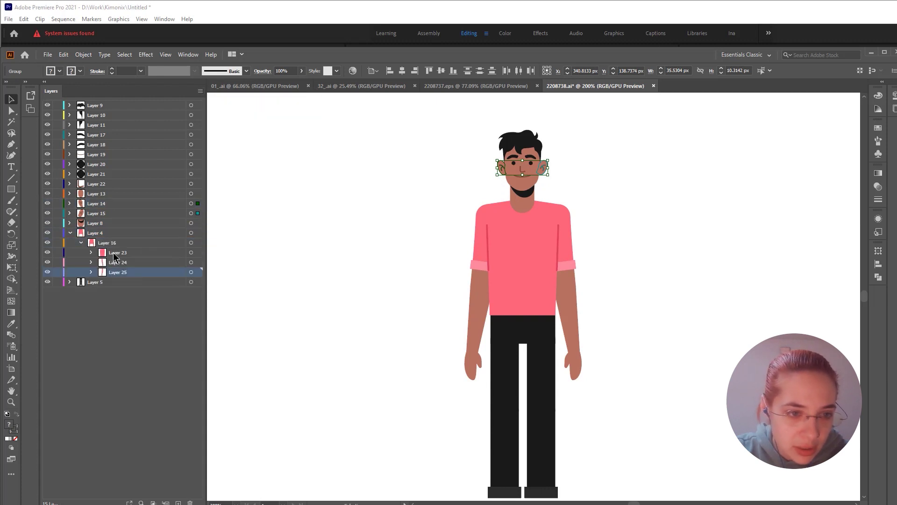
left_click(110, 254, "shift")
left_click_drag(108, 258, 107, 228)
left_click(107, 262)
left_click(190, 503)
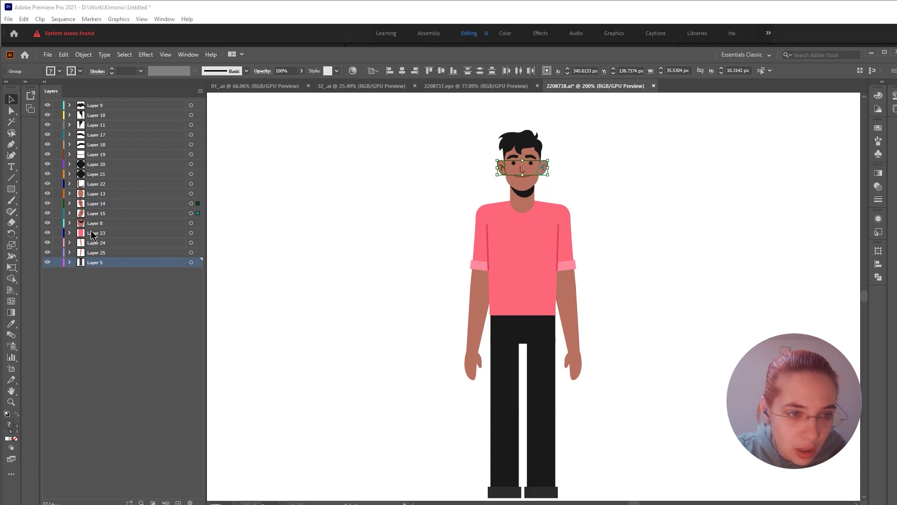
Step: Hide and show Layers 23, 24 and 25 one by one to identify the body part on each
left_click(88, 232)
left_click(47, 233)
left_click(48, 234)
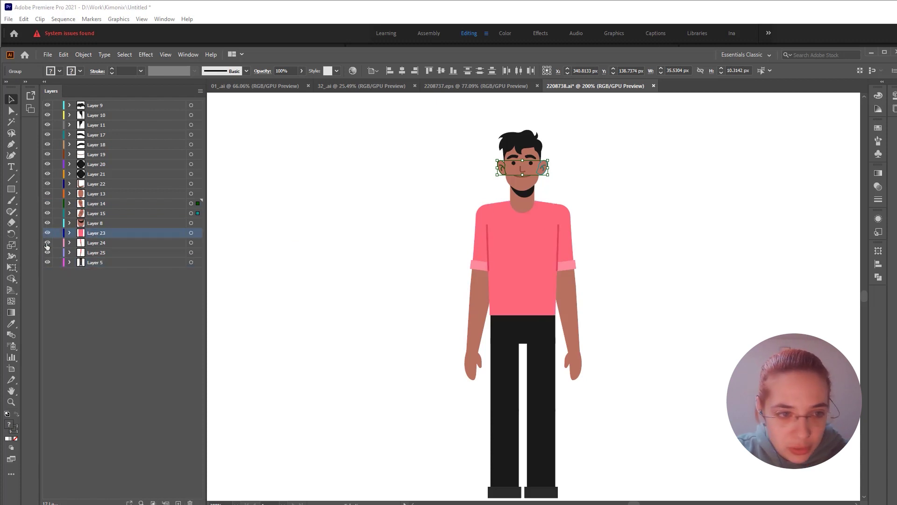
left_click(46, 242)
left_click(47, 243)
left_click(47, 251)
left_click(47, 251)
left_click(113, 242)
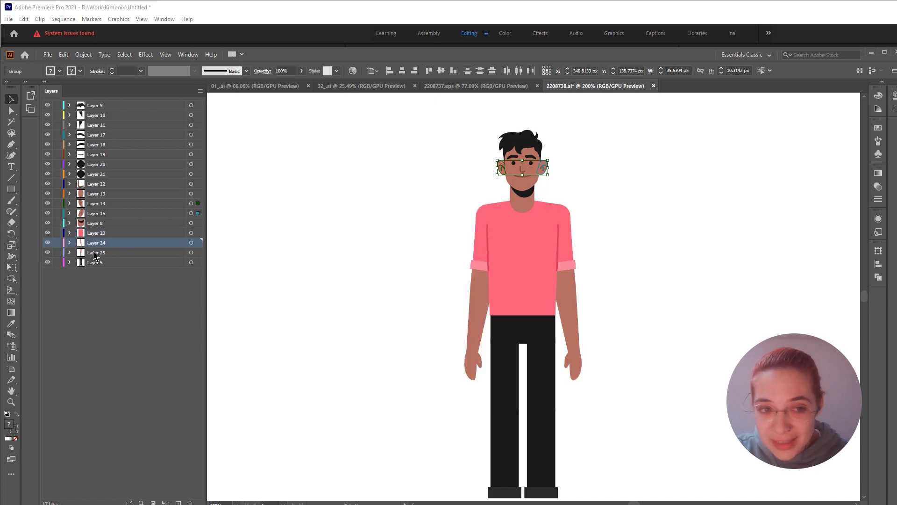
Step: Select the left-hand arm in the artwork and toggle Layer 25's visibility to examine what it includes
left_click(472, 308)
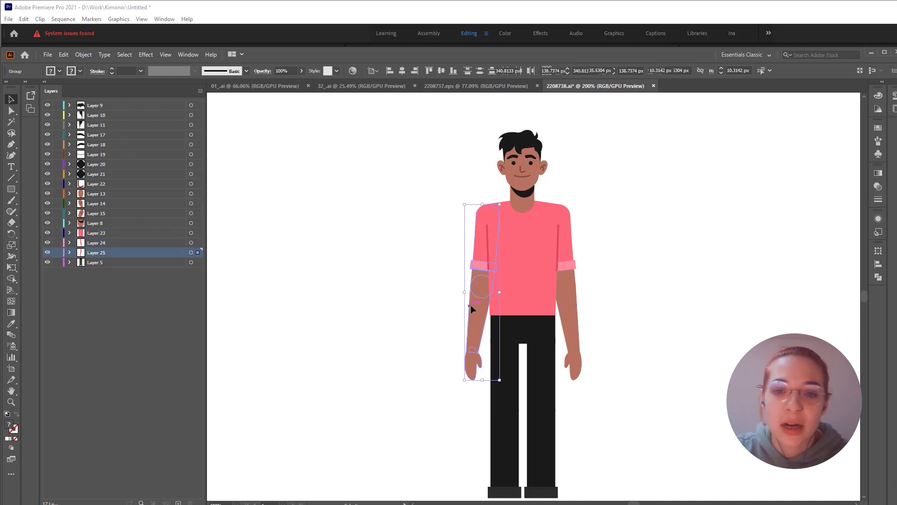
scroll(475, 372, "down", 2)
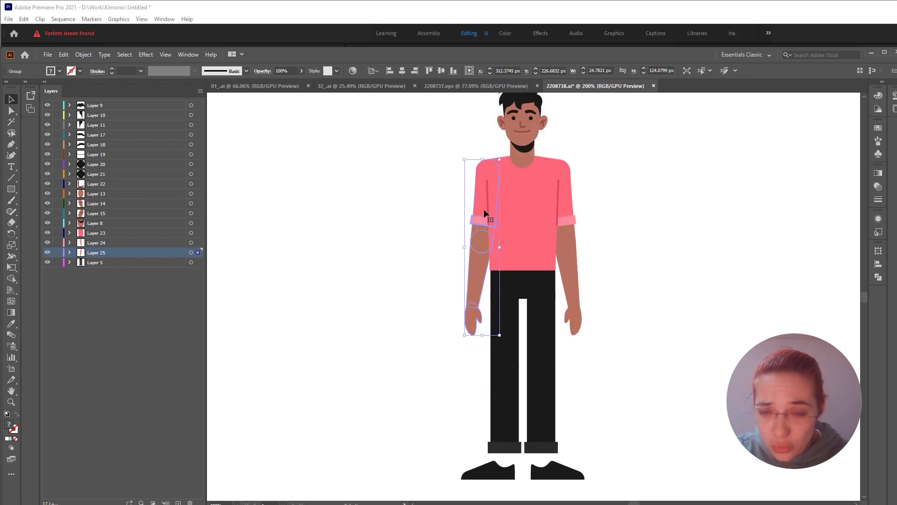
left_click(47, 252)
left_click(47, 253)
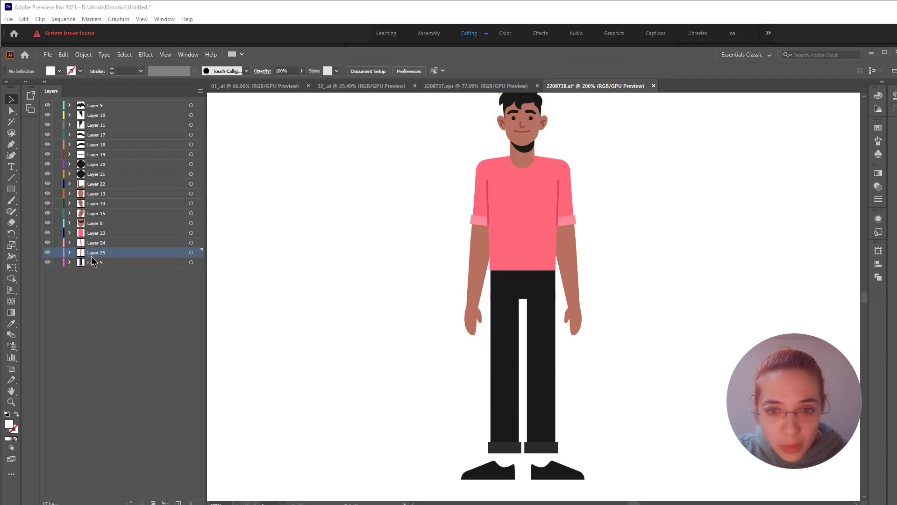
Step: Try to transform the left-hand arm as a single piece and undo the change
left_click(474, 263)
left_click_drag(463, 156, 581, 123)
key("ctrl+z")
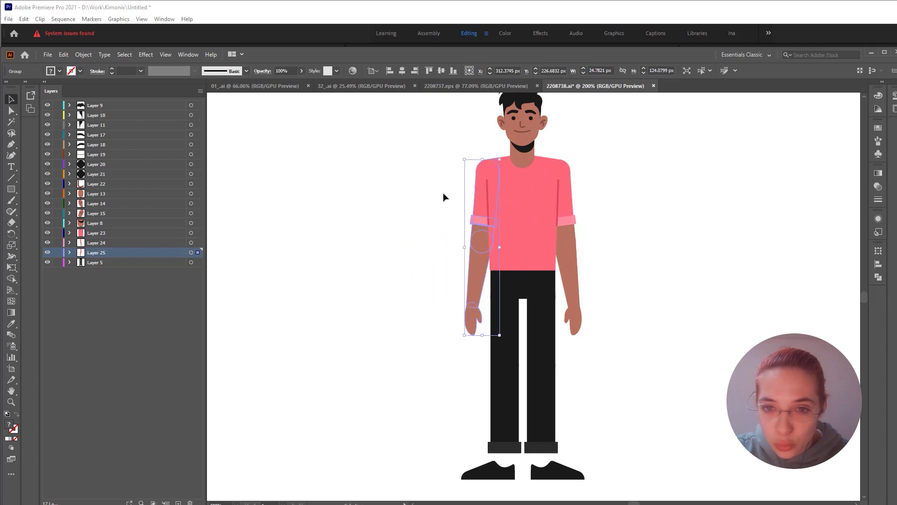
Step: Release the arm group in Layer 25 to layers (Sequence) and move the upper arm and forearm-and-hand layers to the top level
left_click(69, 253)
left_click(82, 262)
left_click(102, 263)
left_click(200, 92)
left_click(271, 232)
left_click(118, 272)
left_click(118, 282, "shift")
left_click_drag(120, 282, 112, 248)
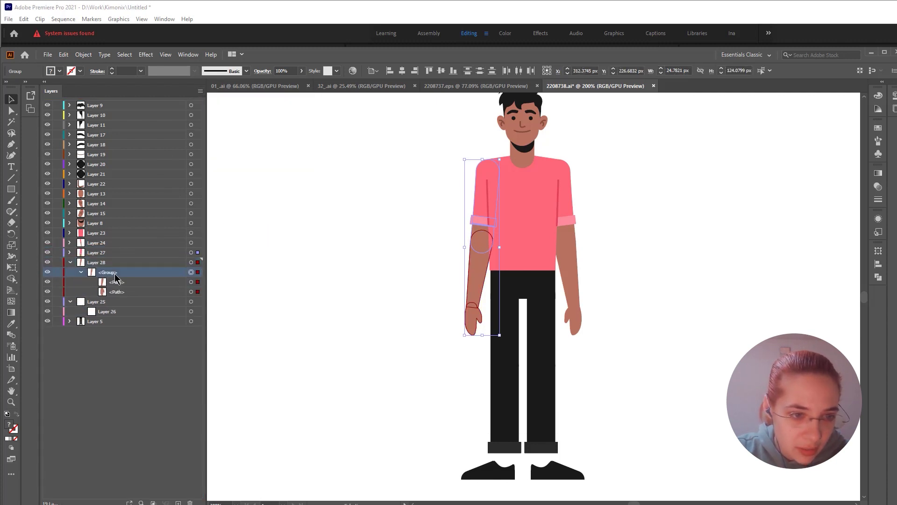
Step: Release the forearm-and-hand group in Layer 28 to layers (Sequence), move the hand layer to the top level and delete the emptied Layer 25
left_click(200, 91)
left_click(254, 233)
left_click(116, 291)
left_click_drag(116, 293, 96, 258)
left_click(92, 272)
left_click_drag(94, 269, 91, 276)
left_click(94, 283)
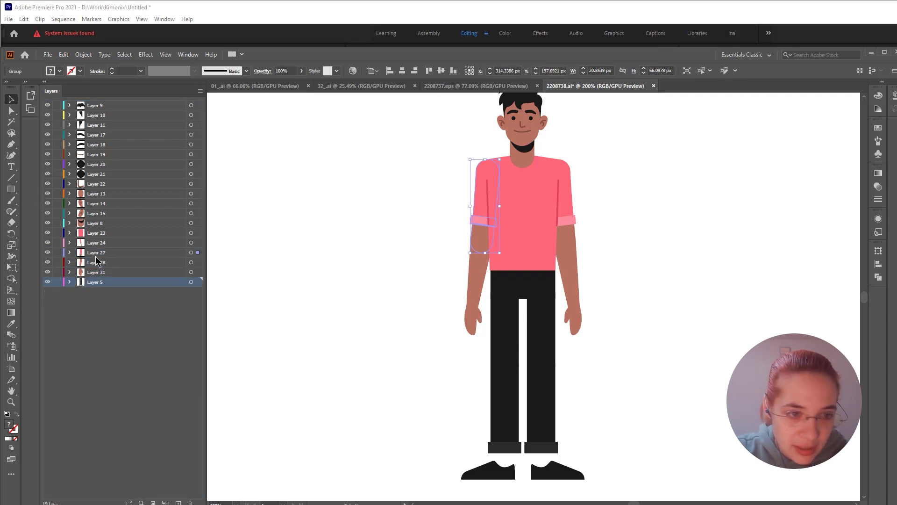
Step: Select the other arm's group inside Layer 24 and apply Release to Layers (Sequence)
left_click(96, 234)
left_click(95, 242)
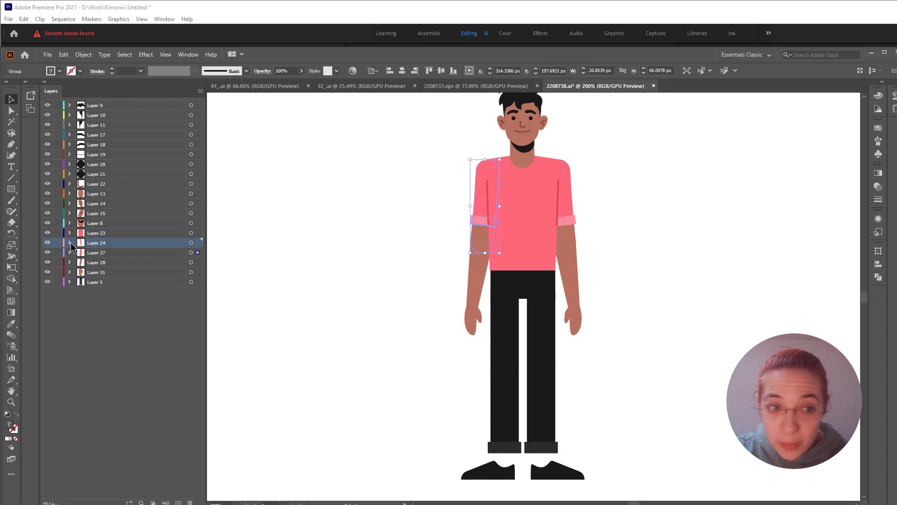
left_click(69, 243)
left_click(81, 253)
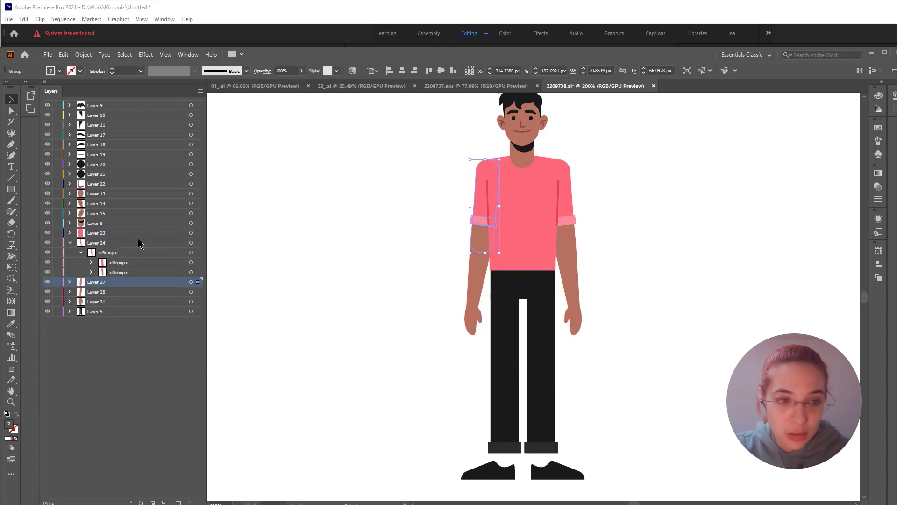
left_click(117, 253)
left_click(200, 91)
left_click(248, 234)
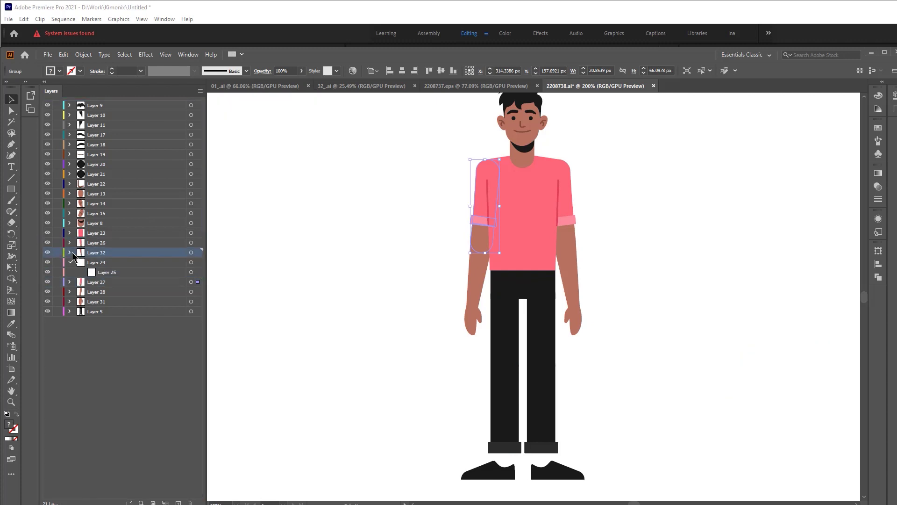
Step: Separate that arm's forearm and hand into top-level layers beside the upper arm, and delete the emptied layer
left_click(70, 252)
left_click(248, 233)
left_click(94, 272)
left_click_drag(132, 282, 189, 502)
Step: Select the legs group inside Layer 5 and apply Release to Layers (Sequence)
left_click(70, 301)
left_click(95, 311)
left_click(200, 91)
left_click(248, 233)
Step: Release the first leg's group to layers (Sequence) and move its parts to the top level
left_click(70, 302)
left_click(48, 330)
left_click(117, 312)
left_click(200, 90)
left_click(248, 233)
left_click(120, 331, "shift")
left_click_drag(120, 322, 95, 299)
Step: Release the other leg's group to layers (Sequence) and delete the emptied parent layer
left_click(200, 90)
left_click(273, 265)
left_click(70, 331)
left_click(117, 341)
left_click(200, 91)
left_click(248, 233)
left_click_drag(108, 355, 190, 502)
Step: Select the left-hand shoe's group inside Layer 42 and release its shoe and white rectangle to layers (Sequence)
left_click(502, 467)
left_click(70, 311)
left_click(115, 322)
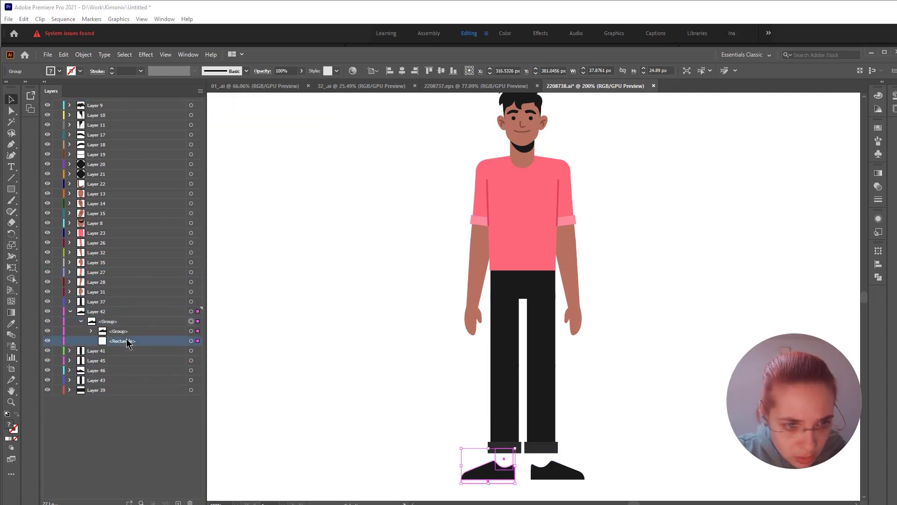
left_click(200, 91)
left_click(246, 233)
Step: Move the white ankle rectangle, Layer 40, into leg Layer 37 and place shoe Layer 42 above it
left_click(505, 461)
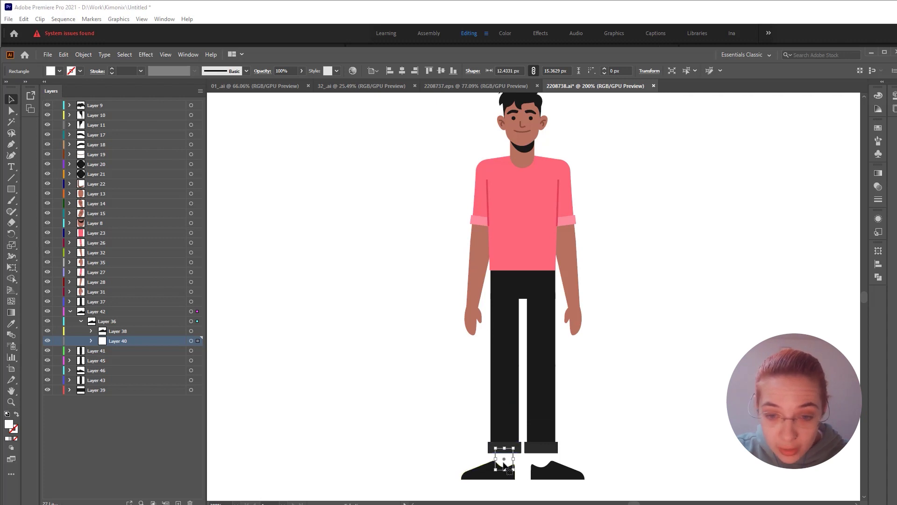
left_click_drag(119, 342, 100, 355)
left_click(100, 301)
Step: Select the right-hand shoe's group inside Layer 46 and apply Release to Layers (Sequence)
left_click(541, 446)
left_click(542, 462)
left_click(70, 380)
left_click(81, 390)
left_click(200, 91)
left_click(219, 233)
Step: Move the white ankle rectangle, Layer 48, into leg Layer 45 and place it below the leg group
left_click(119, 410)
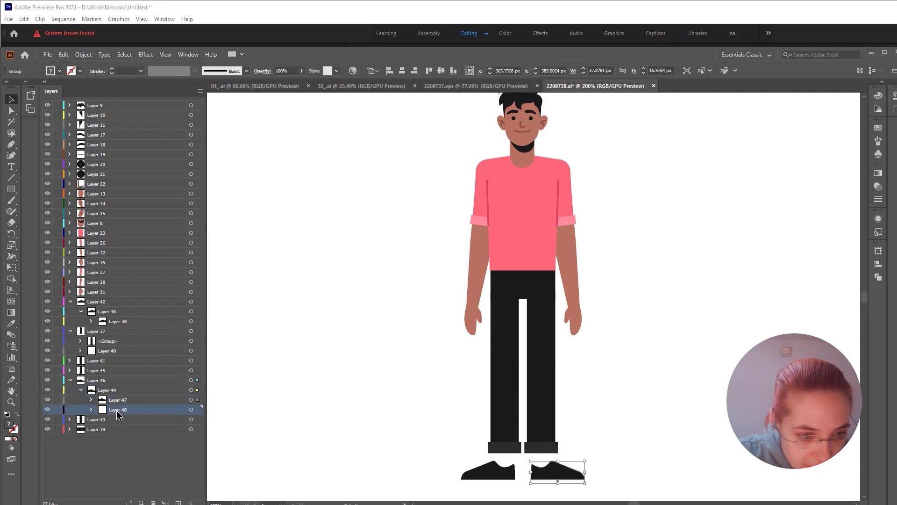
left_click_drag(108, 381, 98, 373)
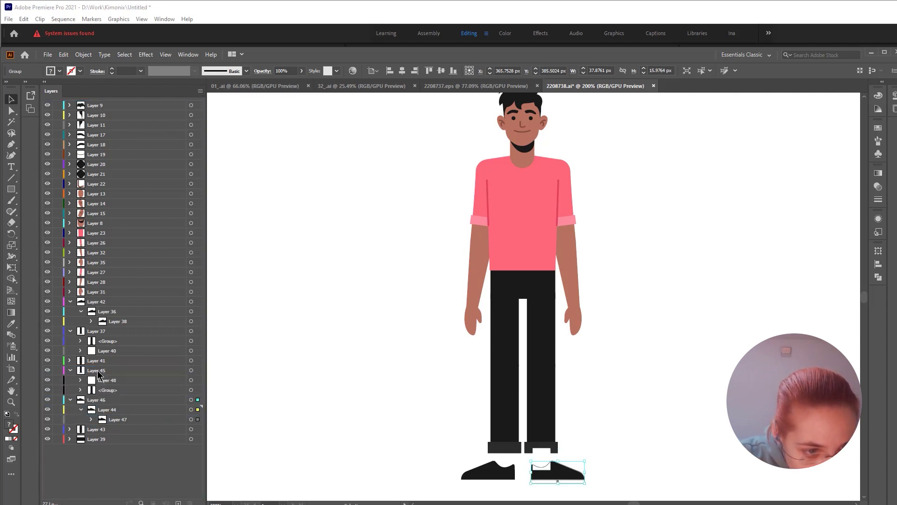
left_click(48, 371)
left_click(49, 371)
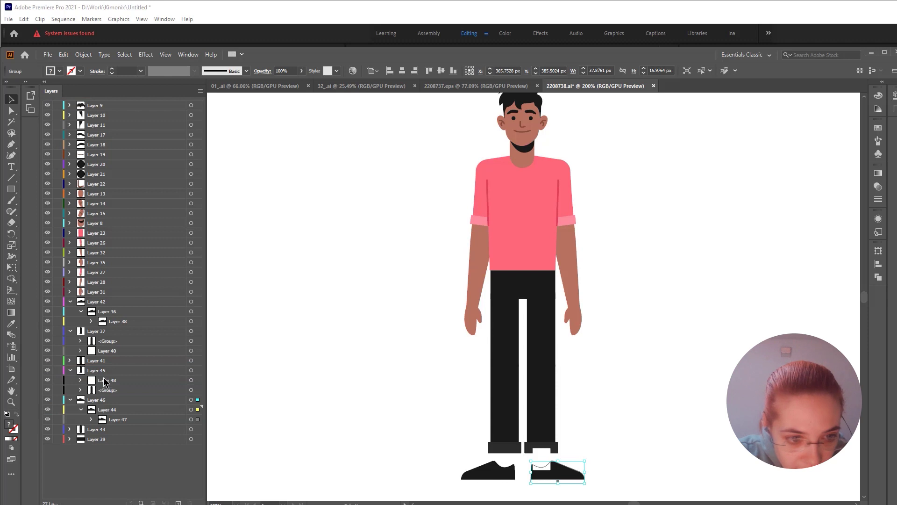
left_click(48, 371)
left_click(48, 371)
left_click_drag(108, 380, 110, 395)
Step: Collapse leg Layer 45 and move right-hand shoe Layer 46 above it in the layer order
left_click(124, 410)
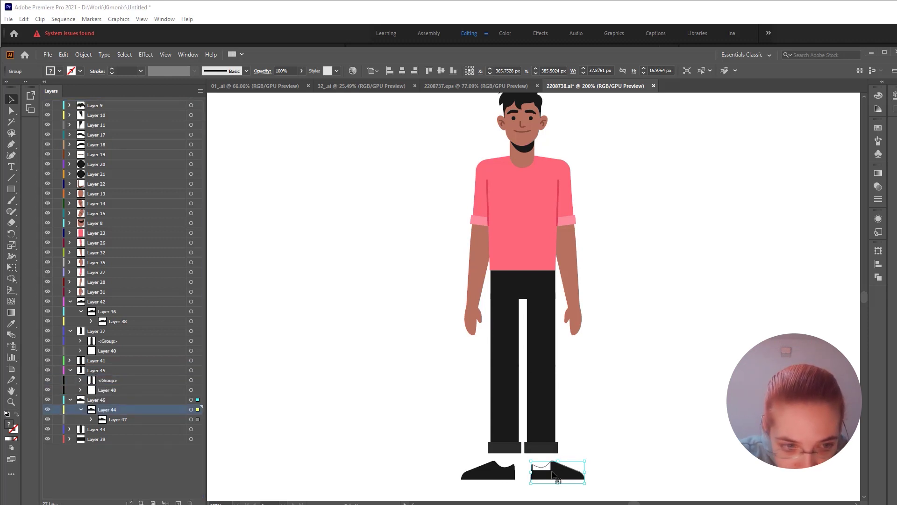
left_click(70, 370)
left_click(70, 380)
left_click_drag(94, 380, 95, 367)
left_click(96, 434)
Step: Open the name of Layer 9, a hair layer, for editing
left_click(91, 107)
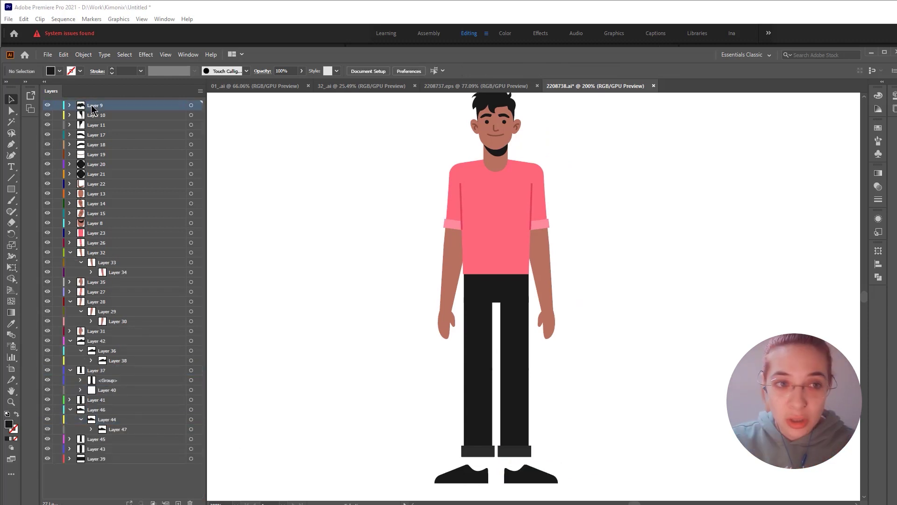
double_click(93, 106)
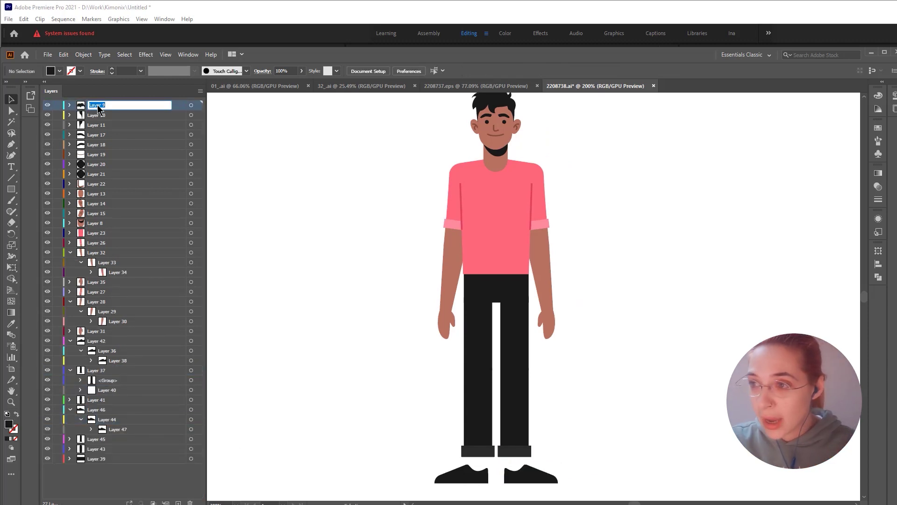
key("Return")
scroll(578, 193, "down", 3)
scroll(578, 194, "up", 2)
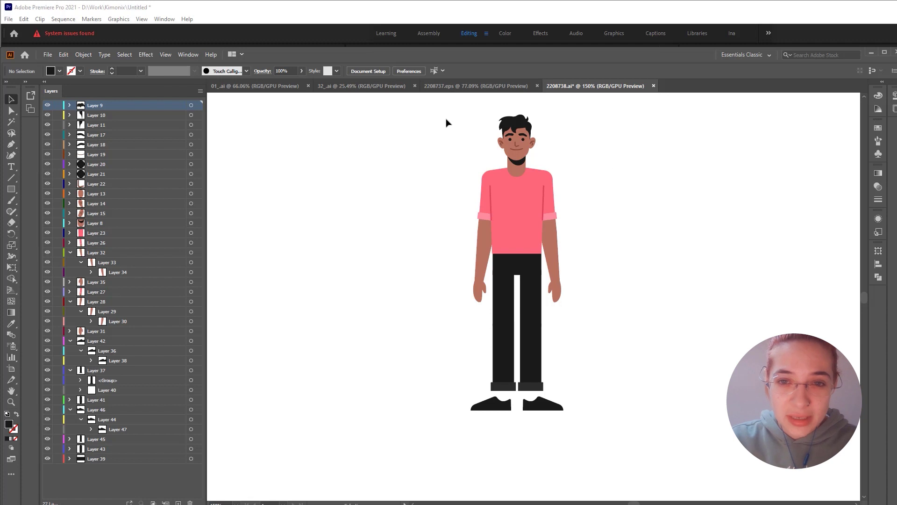
key("space")
left_click_drag(585, 234, 582, 257)
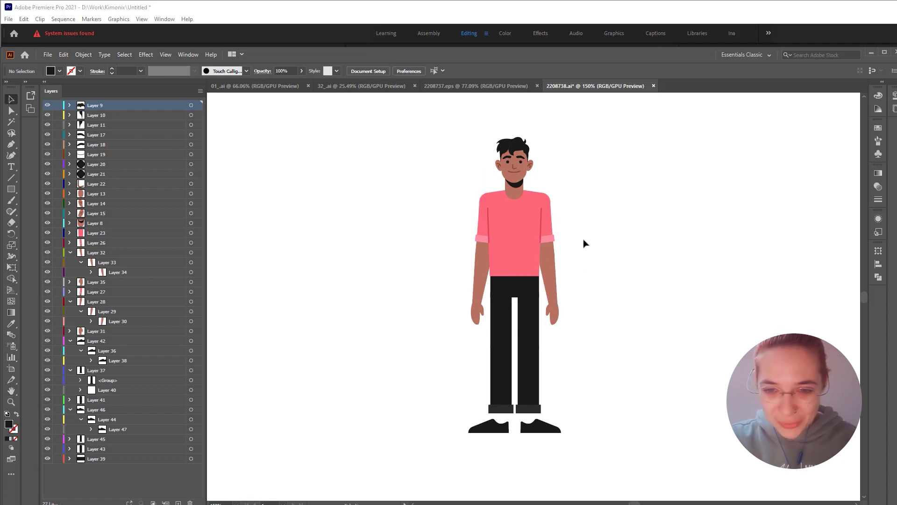
Step: Save the document under the name character in Adobe Illustrator (*.AI) format, accepting the Illustrator Options
key("ctrl+shift+s")
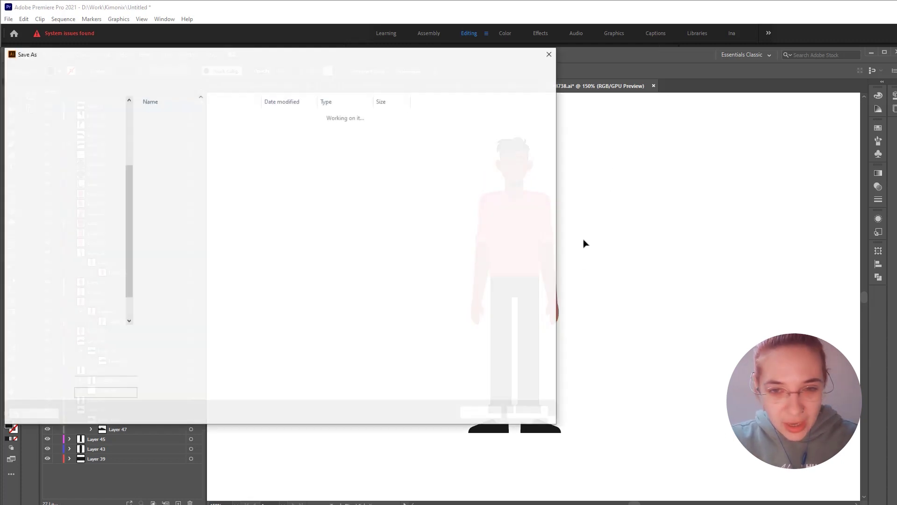
type("character")
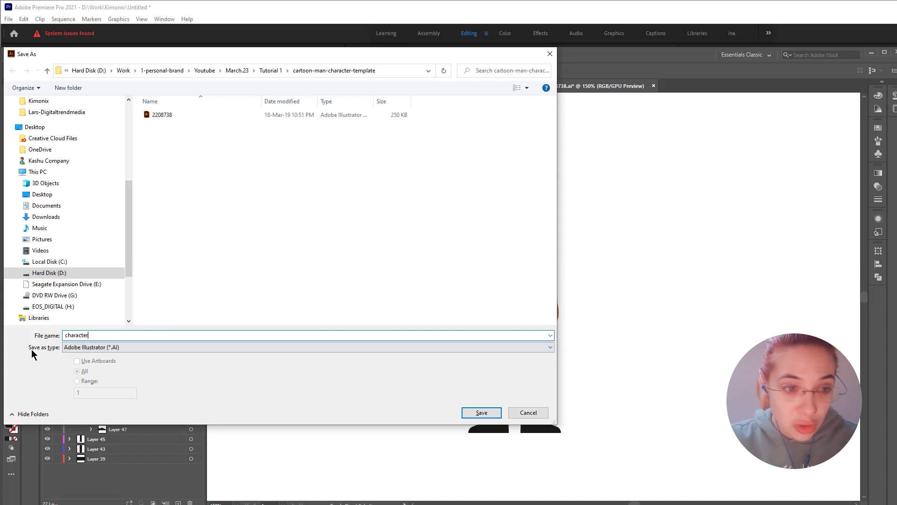
left_click(85, 347)
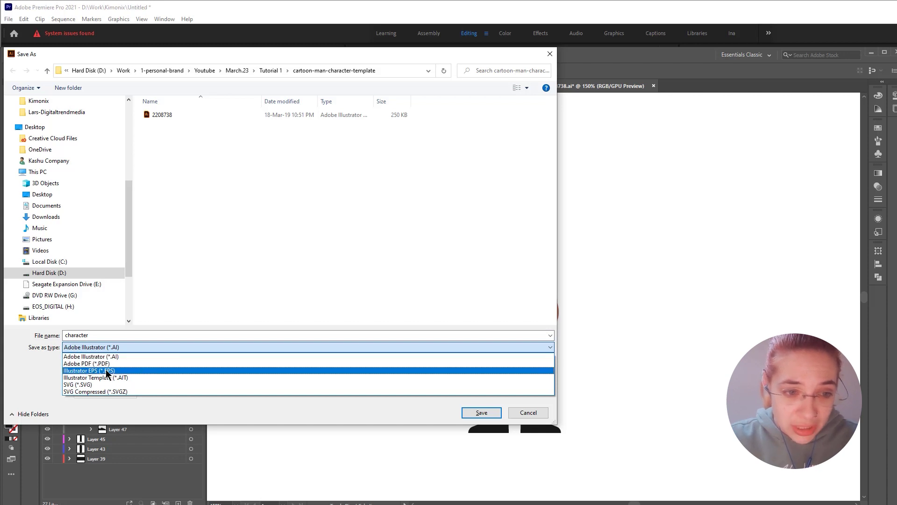
left_click(125, 357)
left_click(473, 413)
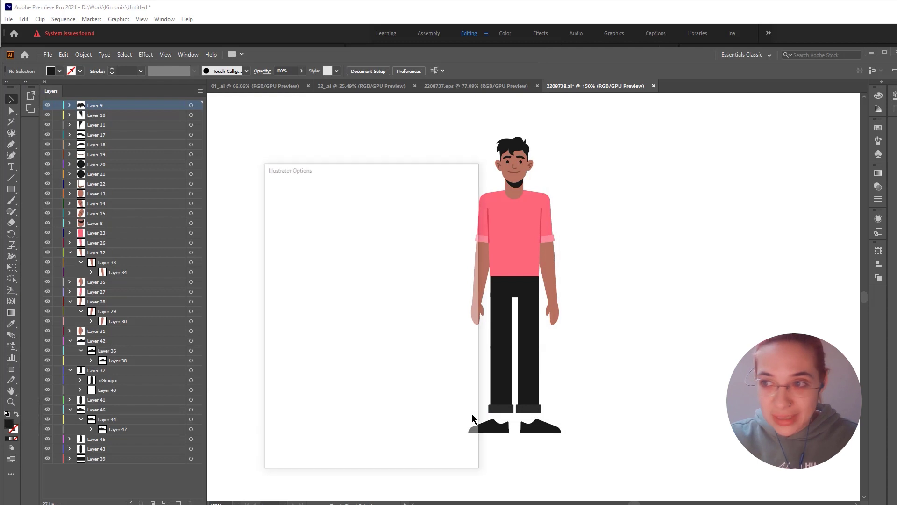
left_click(408, 452)
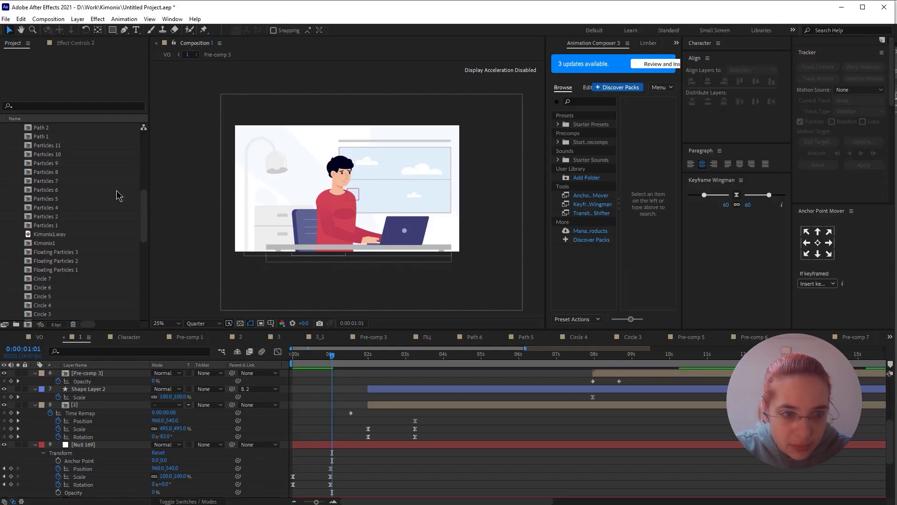
Step: Switch to the open project in After Effects
scroll(118, 195, "up", 5)
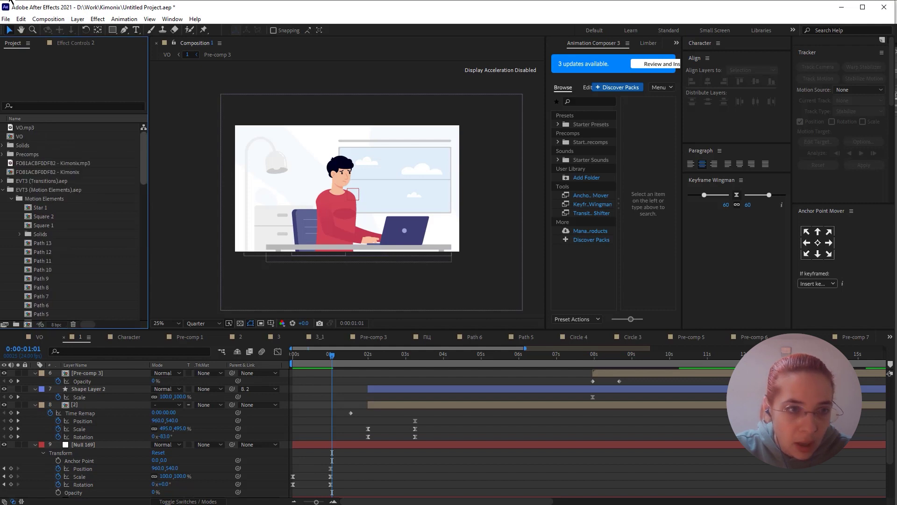
Step: Close the open project and create a new empty one
left_click(6, 19)
mouse_move(33, 33)
left_click(182, 29)
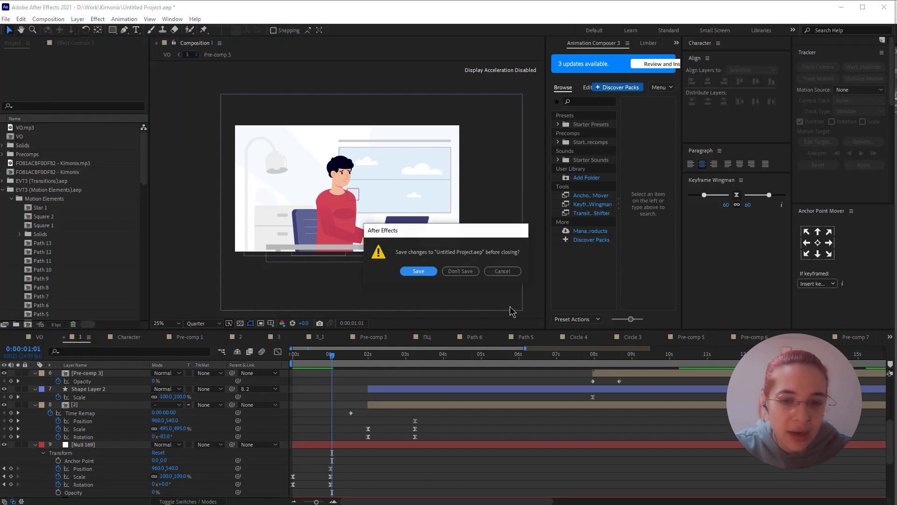
left_click(495, 286)
Step: Import the Illustrator file character as Composition - Retain Layer Sizes
right_click(43, 195)
mouse_move(69, 245)
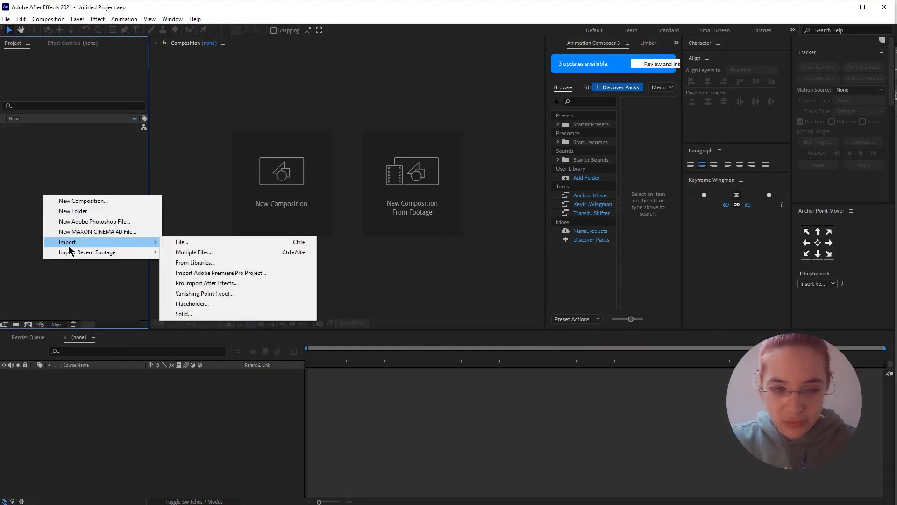
left_click(183, 244)
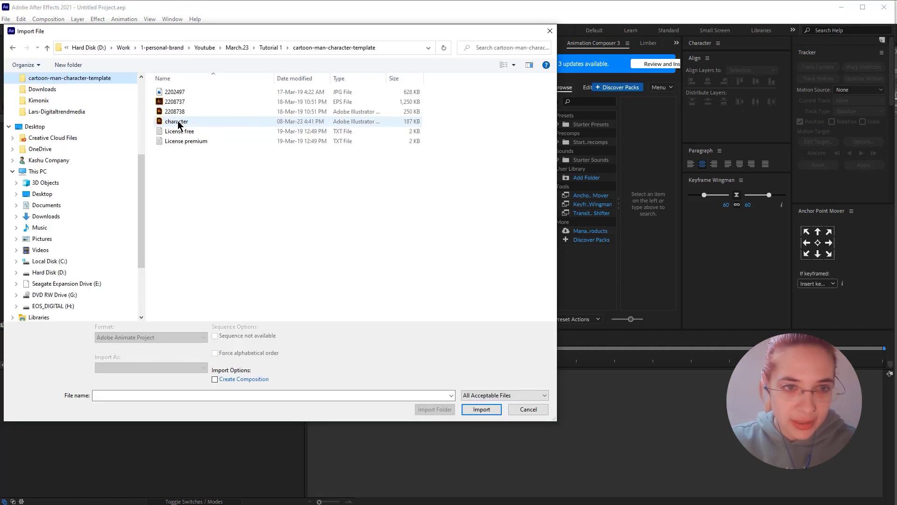
left_click(177, 122)
left_click(112, 368)
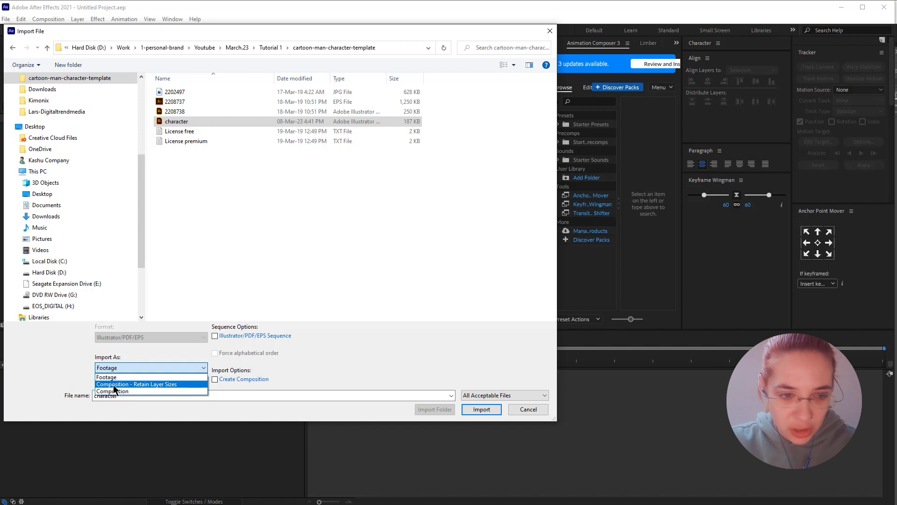
left_click(114, 385)
left_click(480, 410)
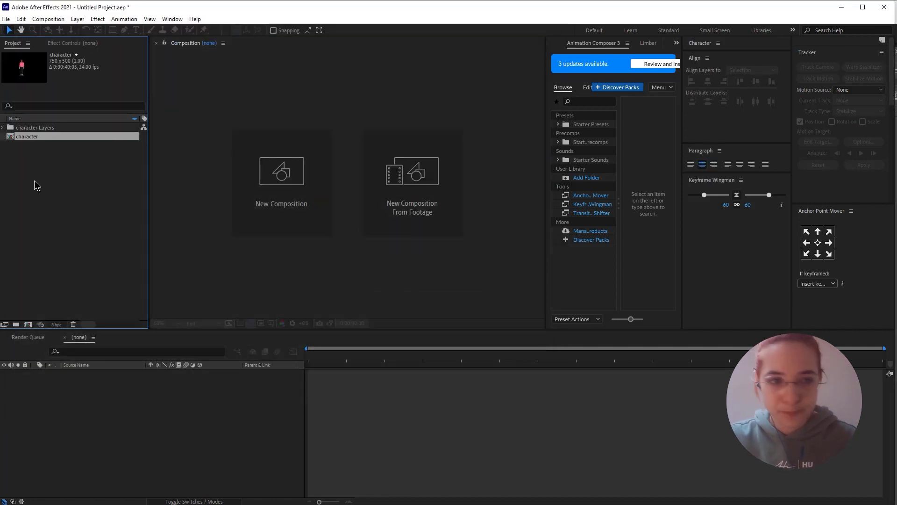
Step: Open the imported character composition and widen its viewing area so the character shows larger
double_click(35, 140)
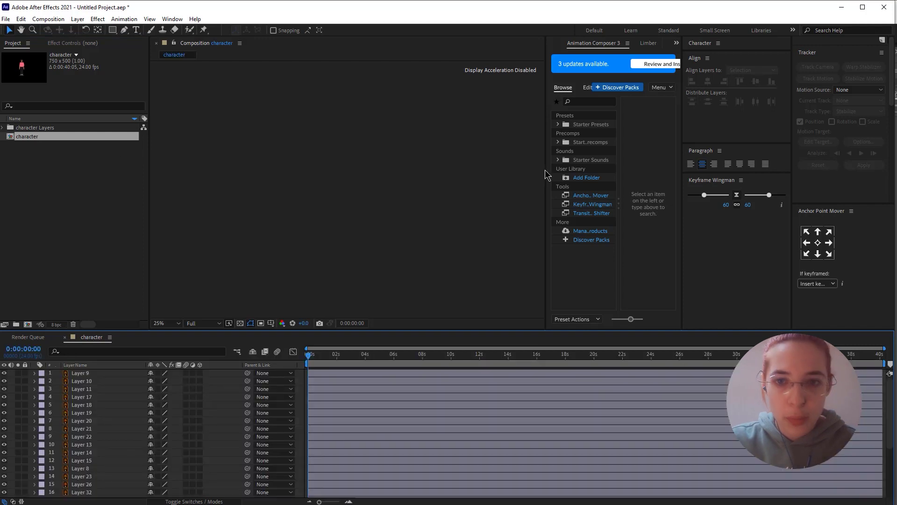
left_click_drag(546, 174, 615, 177)
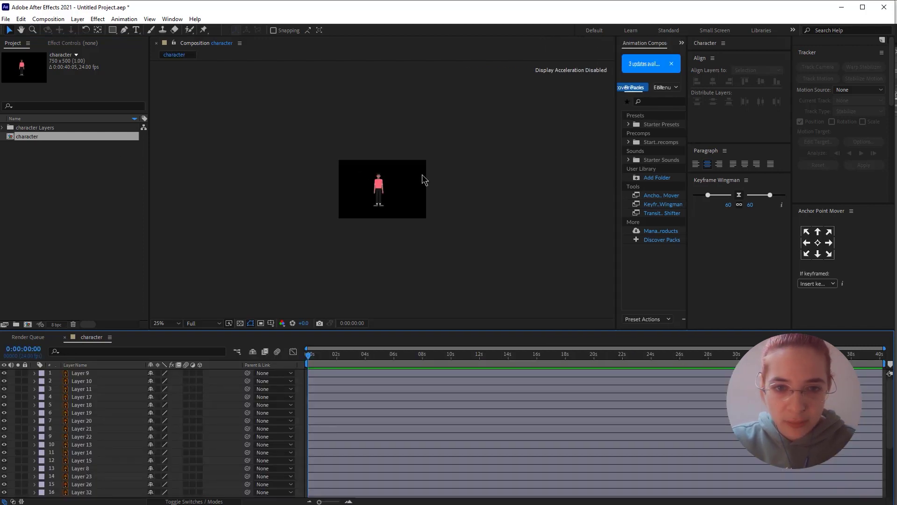
scroll(421, 175, "up", 3)
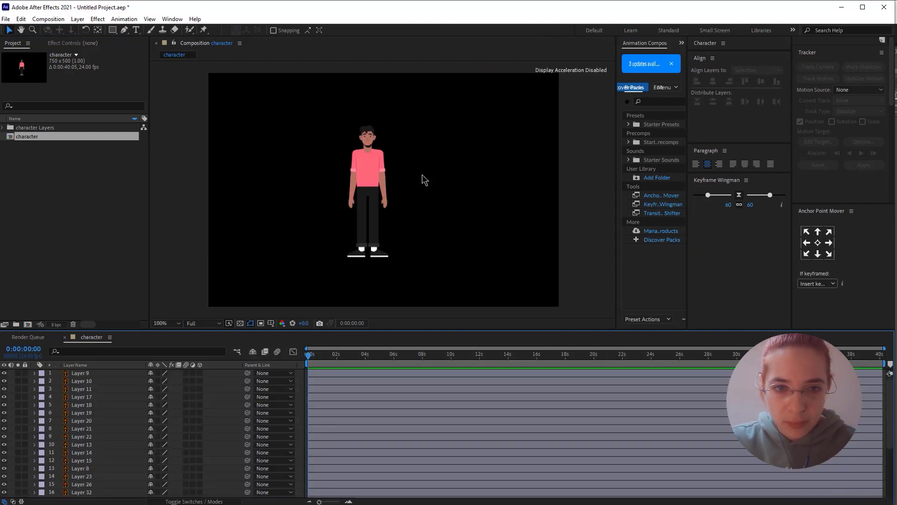
Step: Turn on continuous rasterization for all layers of the character composition
left_click(88, 406)
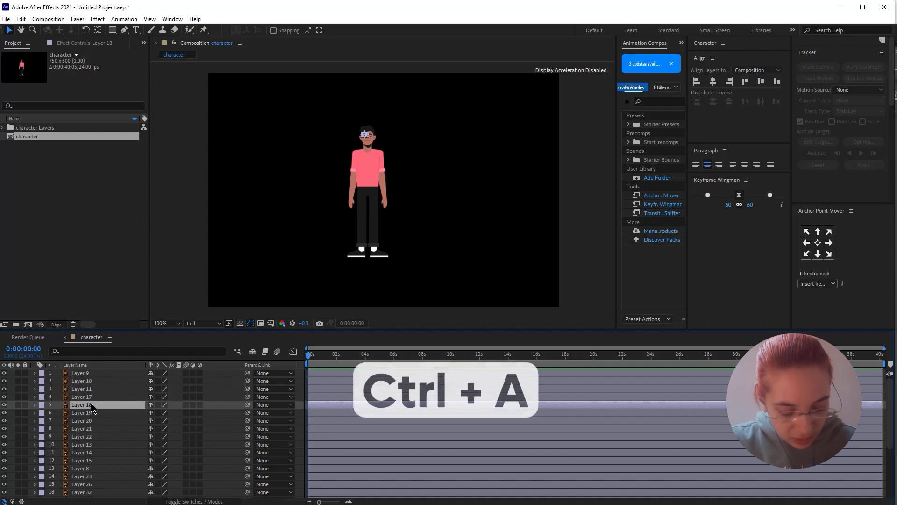
key("ctrl+a")
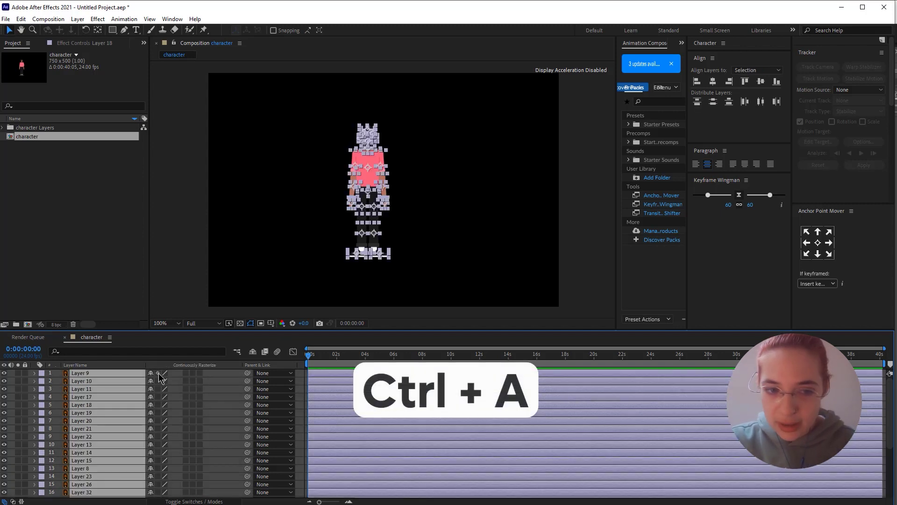
left_click(200, 308)
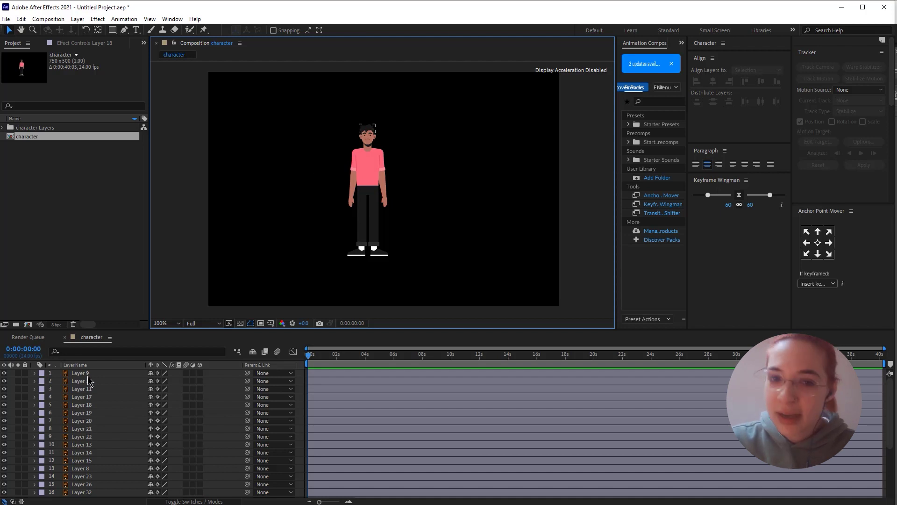
Step: Set the character composition's width to 500 px
left_click(102, 374)
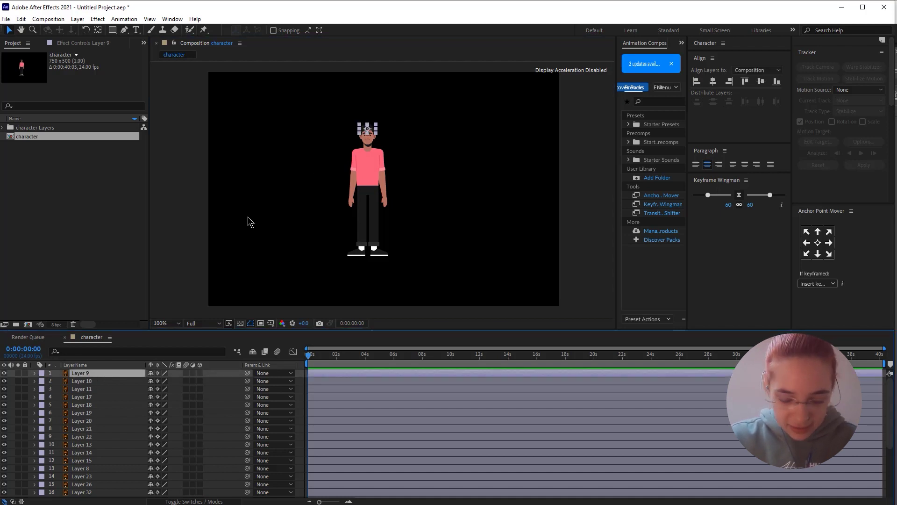
key("ctrl+k")
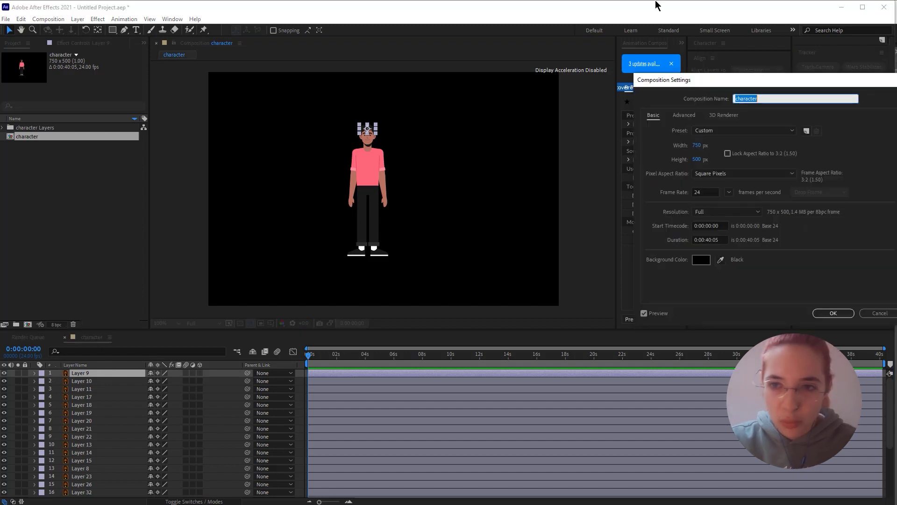
left_click_drag(693, 80, 461, 87)
left_click(466, 146)
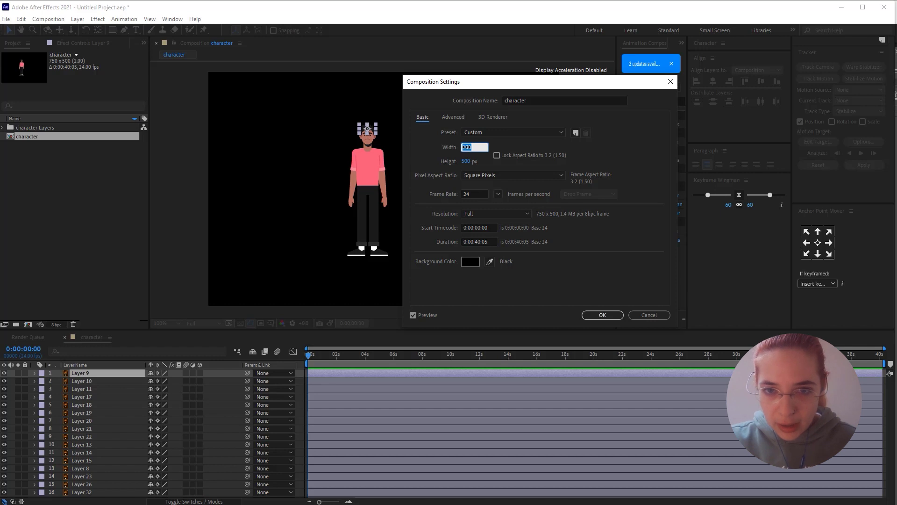
type("500")
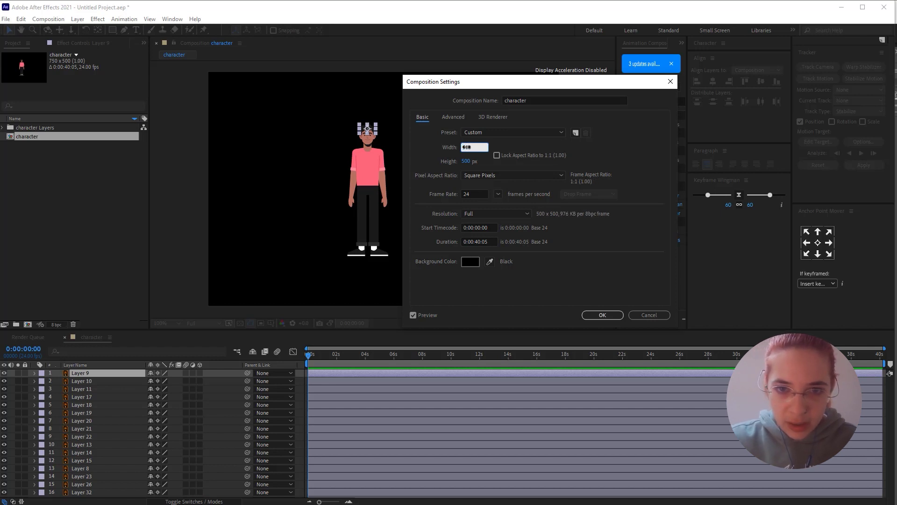
left_click(614, 317)
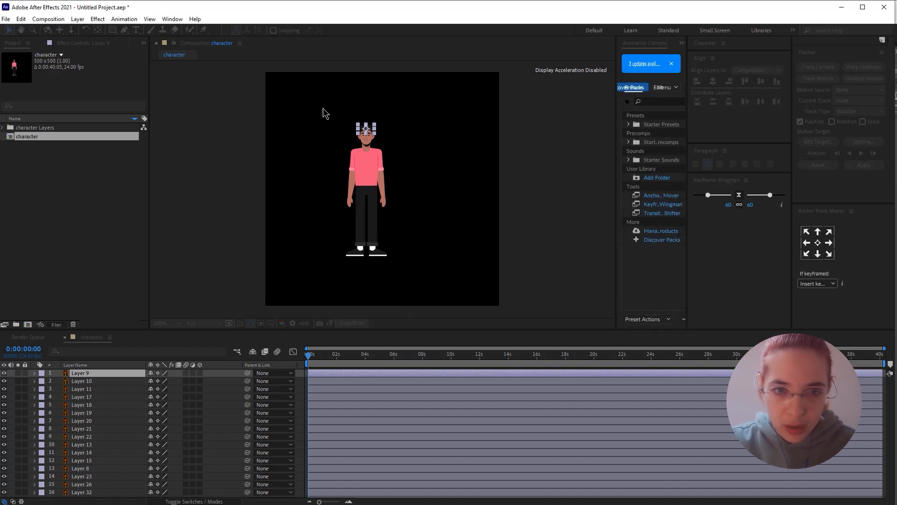
Step: Select all the character's layers and move them together to the horizontal middle of the frame
left_click_drag(326, 116, 333, 314)
left_click_drag(373, 178, 393, 178)
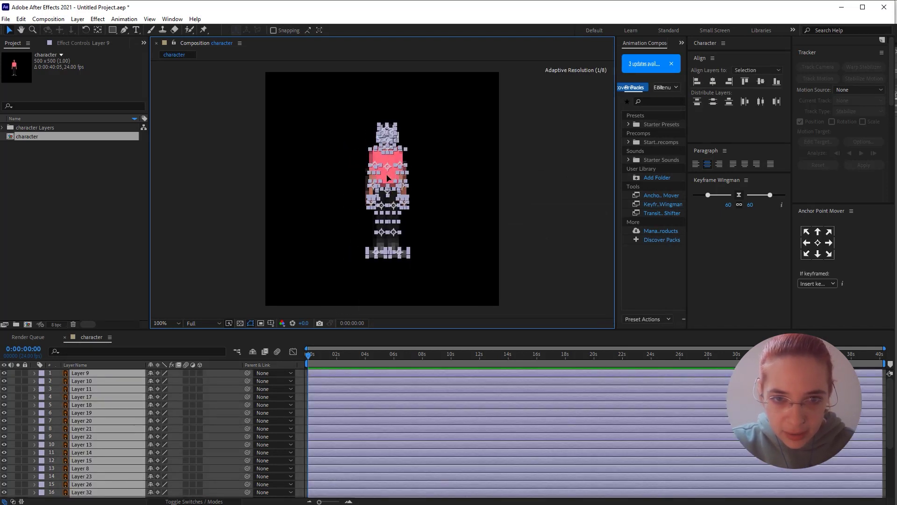
left_click(448, 179)
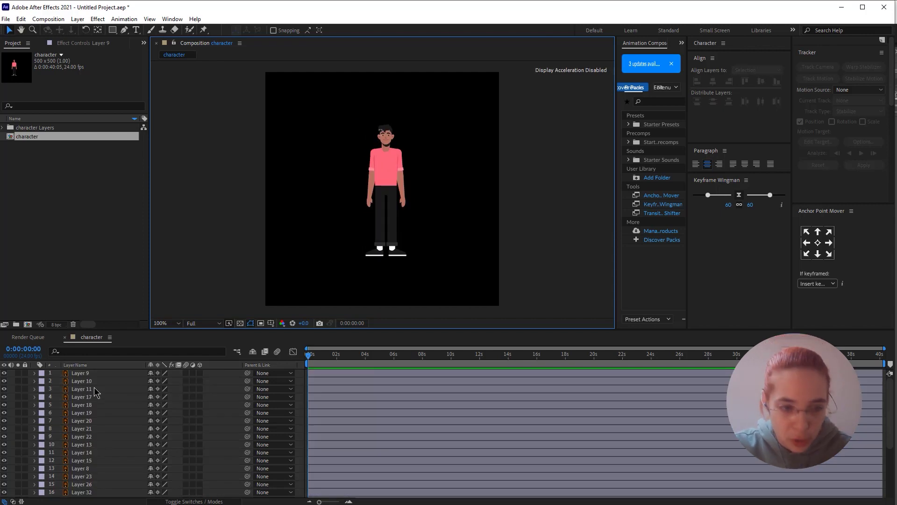
Step: Rename Layer 9 as Hair
left_click(80, 373)
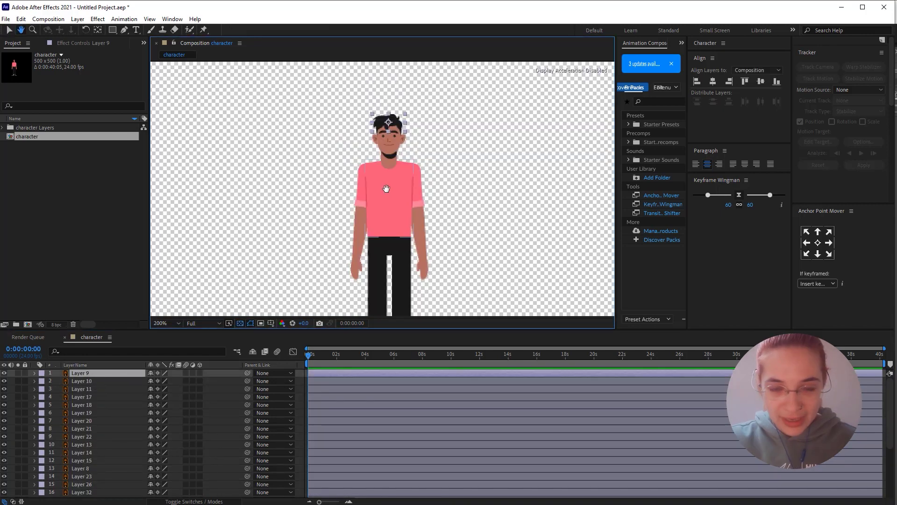
key("Return")
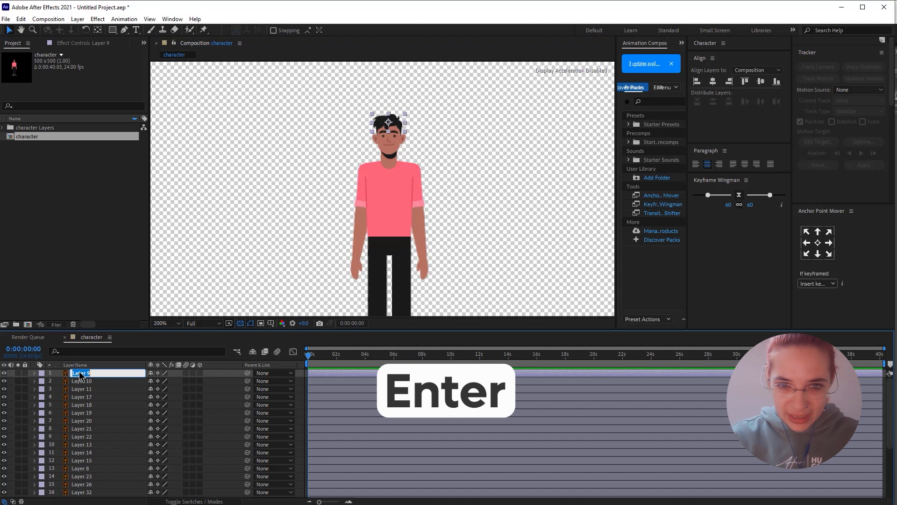
type("Hair")
key("Return")
Step: Rename Layer 10 and Layer 11, the hair pieces beside the face, both as Side Hair
left_click(85, 381)
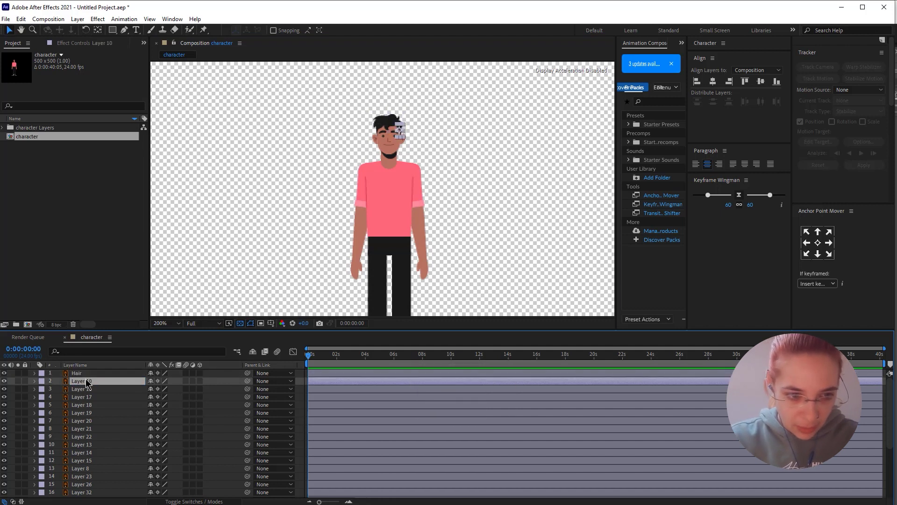
key("Return")
type("Hair-side")
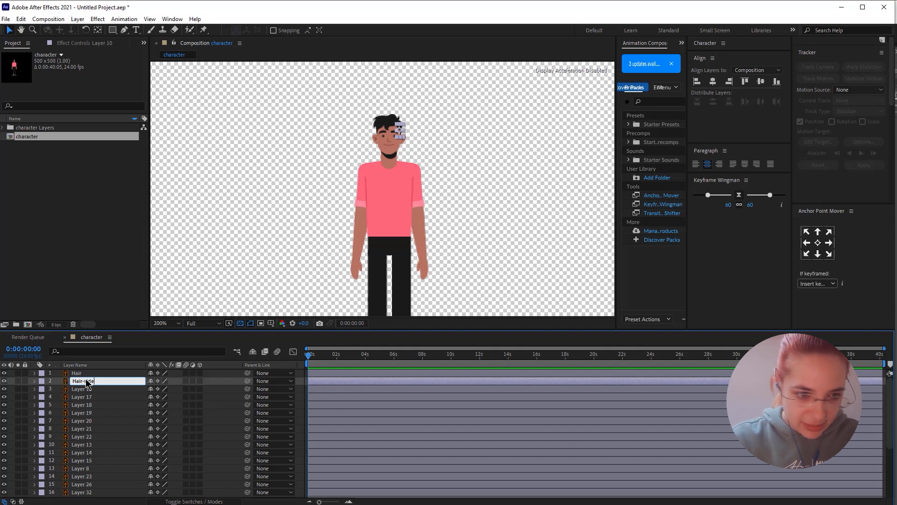
type("Side")
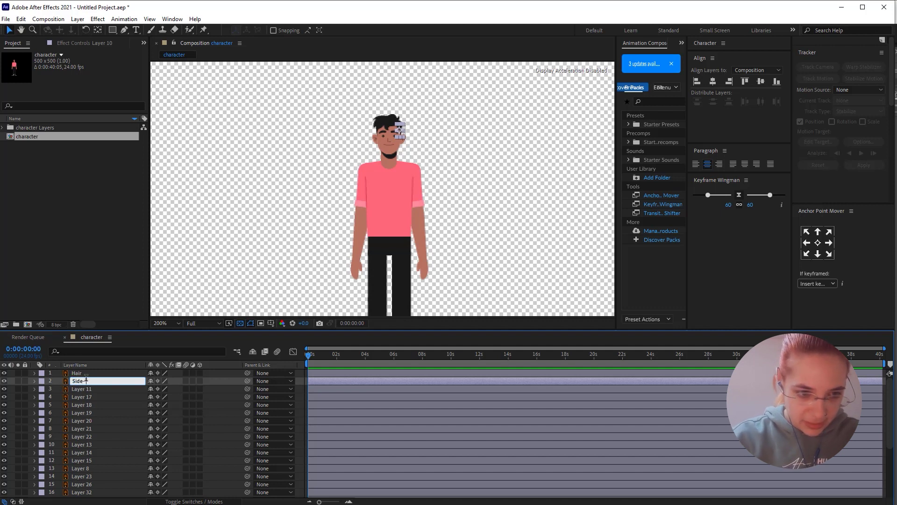
key("Return")
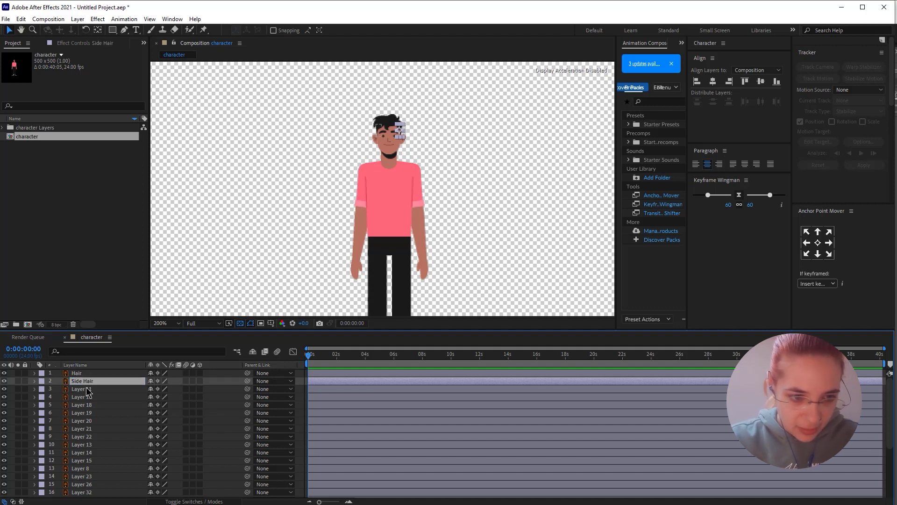
left_click(87, 388)
key("Return")
type("Side Hair")
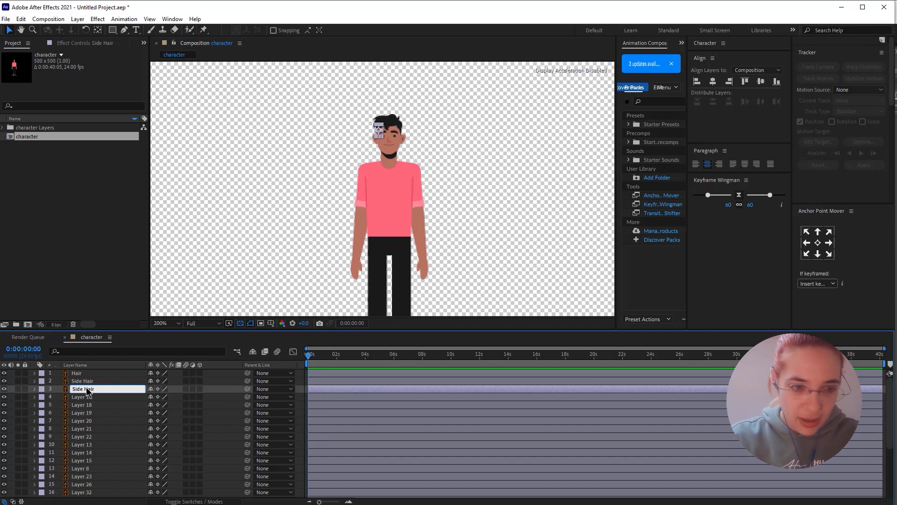
key("Return")
Step: Rename Layers 17 and 18 as Eyebrow, Layer 19 as Mouth, and Layers 20 and 21 as Eye
left_click(94, 401)
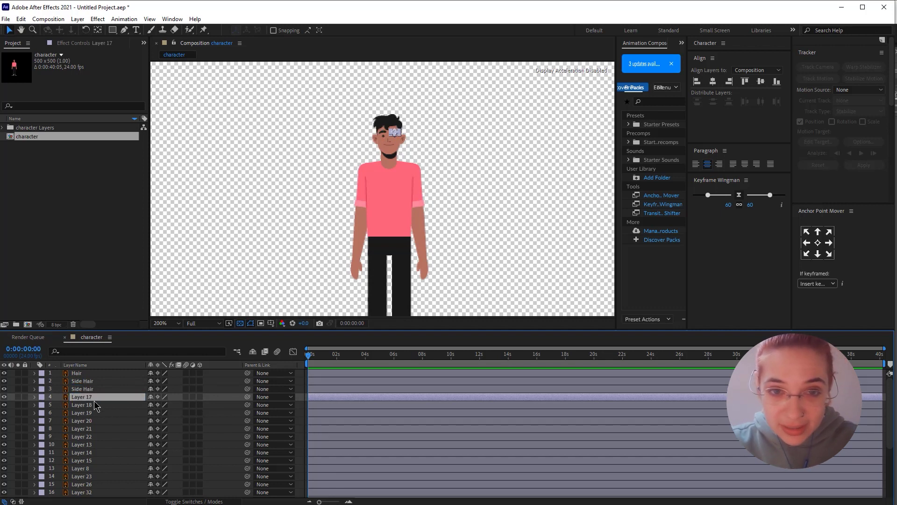
scroll(389, 131, "up", 2)
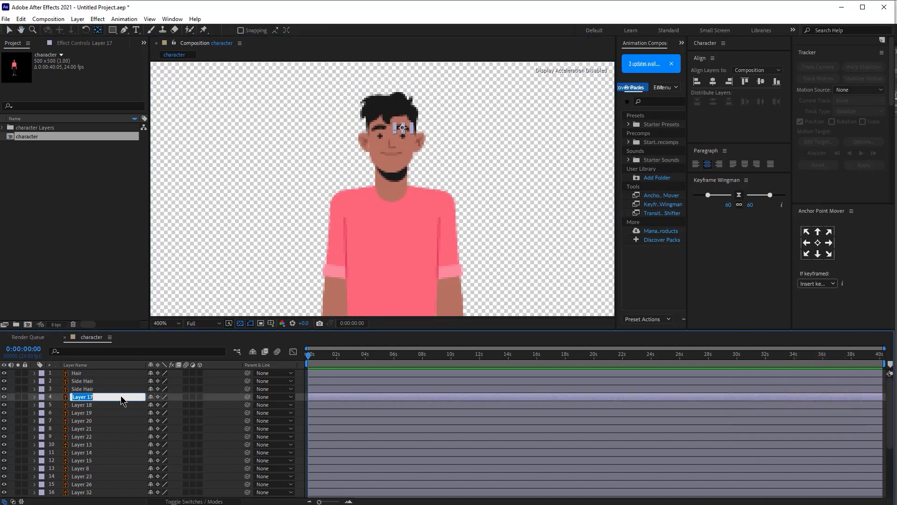
left_click(94, 405)
left_click(86, 413)
left_click(84, 421)
key("Return")
type("Eye")
left_click(84, 429)
Step: Rename Layer 22 as Nose, Layer 13 as Head, and Layers 14 and 15 as Ear
key("Return")
type("Eye")
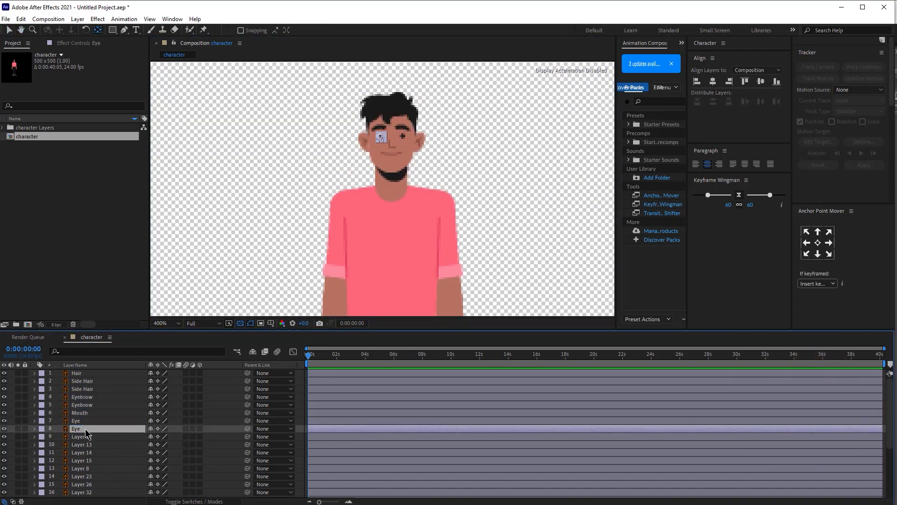
left_click(84, 437)
key("Return")
left_click(109, 461)
Step: Rename Layer 8 as Neck and Layer 23 as Body
key("Return")
type("Ear")
left_click(102, 468)
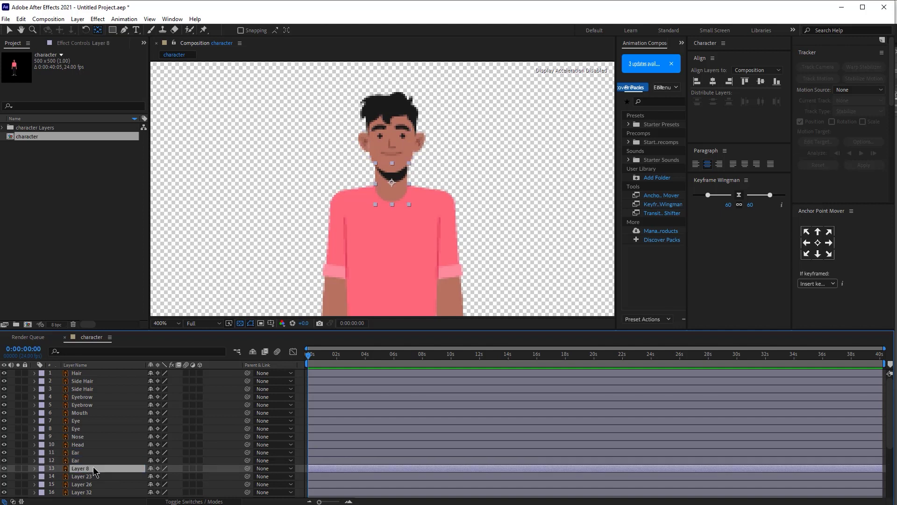
Step: Rename the layers of both arms, starting from Layer 26, as Arm, Forearm and Hand for each side
key("Return")
type("Neck")
left_click(93, 476)
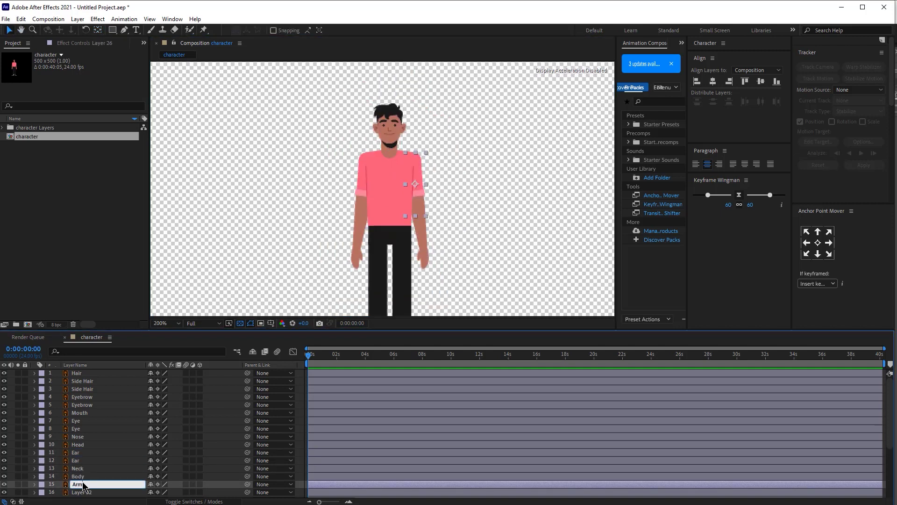
scroll(83, 482, "down", 1)
left_click(85, 468)
key("Return")
type("Forearm")
left_click(84, 477)
key("Return")
type("Hand")
left_click(85, 485)
Step: Rename Layer 42 as Shoe, Layer 37 as Calf and Layer 41 as Thigh
key("Return")
type("Hand")
left_click(86, 460)
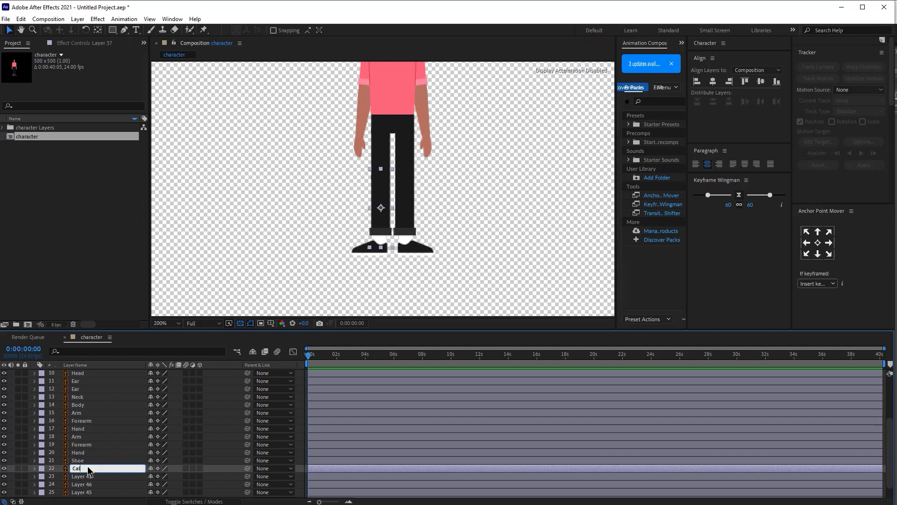
left_click(89, 476)
Step: Rename Layer 46 as Shoe and Layer 45 as Thigh
key("Return")
type("Thigh")
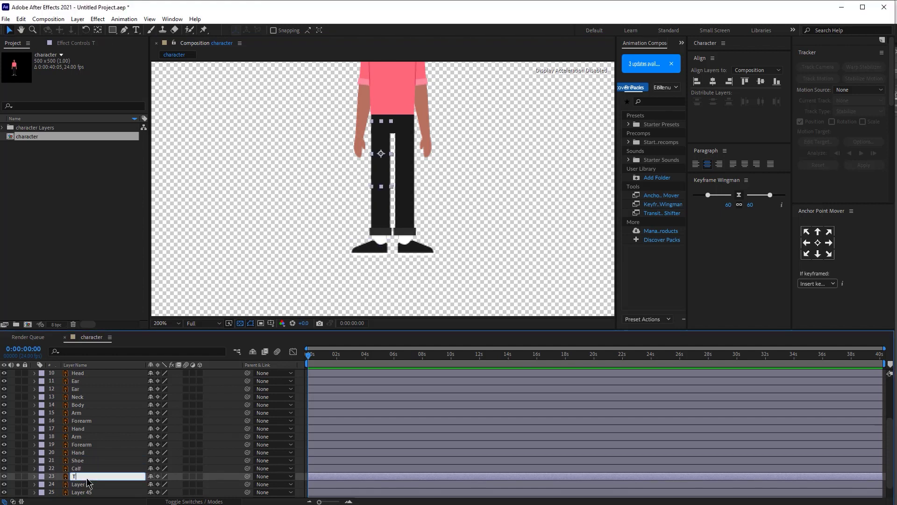
left_click(87, 484)
key("Return")
type("Shoe")
scroll(98, 481, "down", 1)
left_click(99, 480)
key("Return")
type("Thigh")
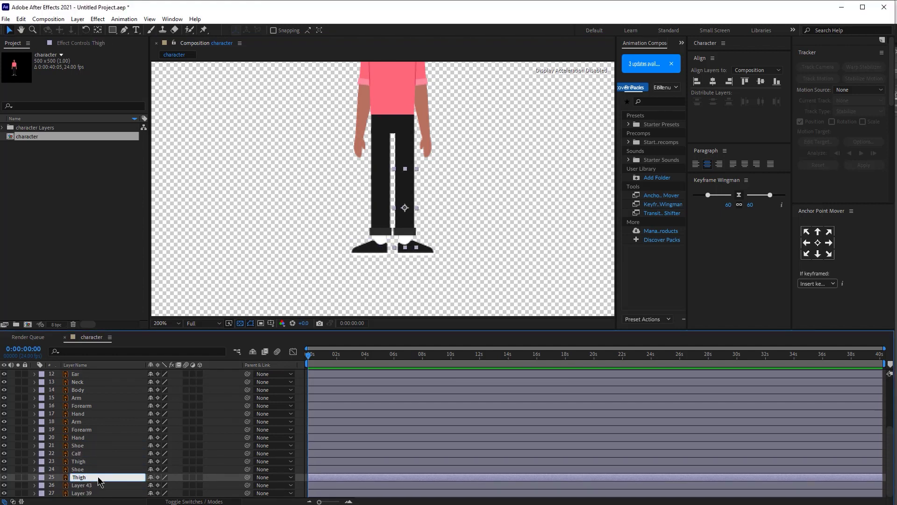
Step: Rename the layer covering the top of the trousers as Pelvis
key("Return")
left_click(89, 485)
key("Return")
type("Pelvis")
key("Return")
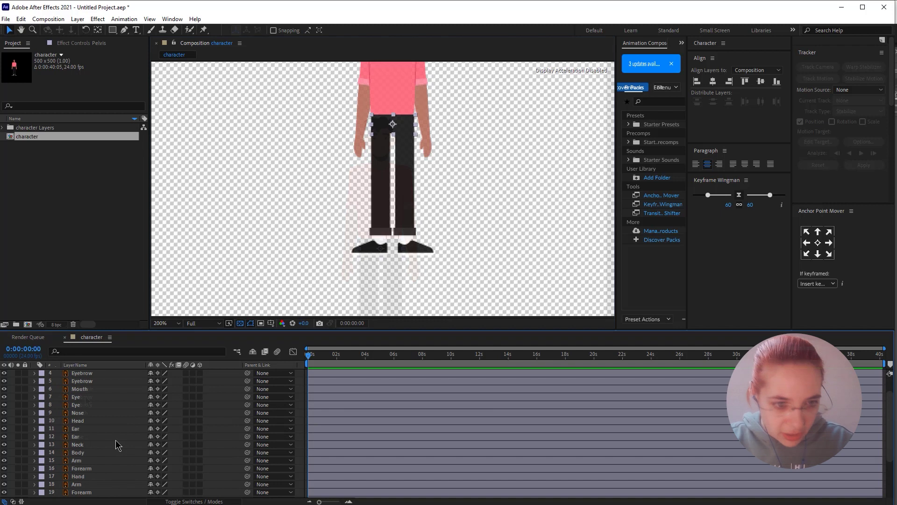
Step: Parent the layers from Hair down to Nose to the Head layer
scroll(115, 444, "up", 1)
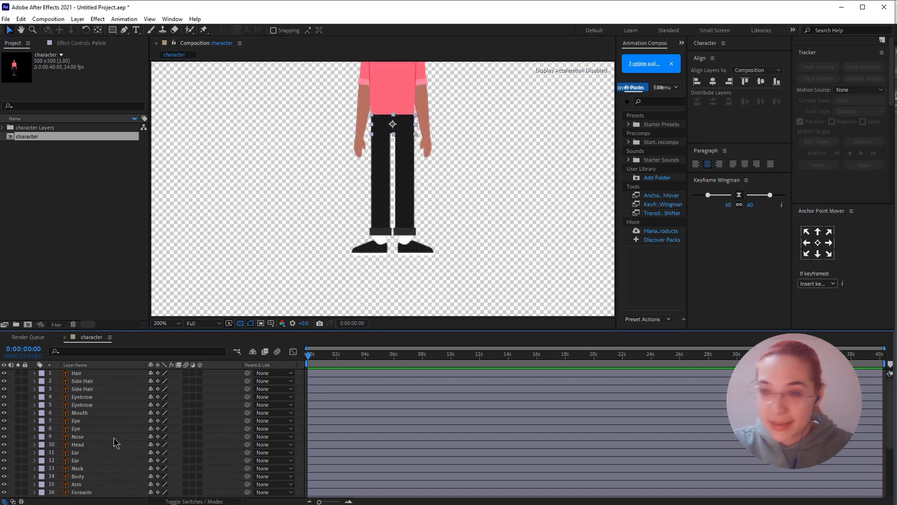
key("space")
left_click_drag(398, 108, 386, 232)
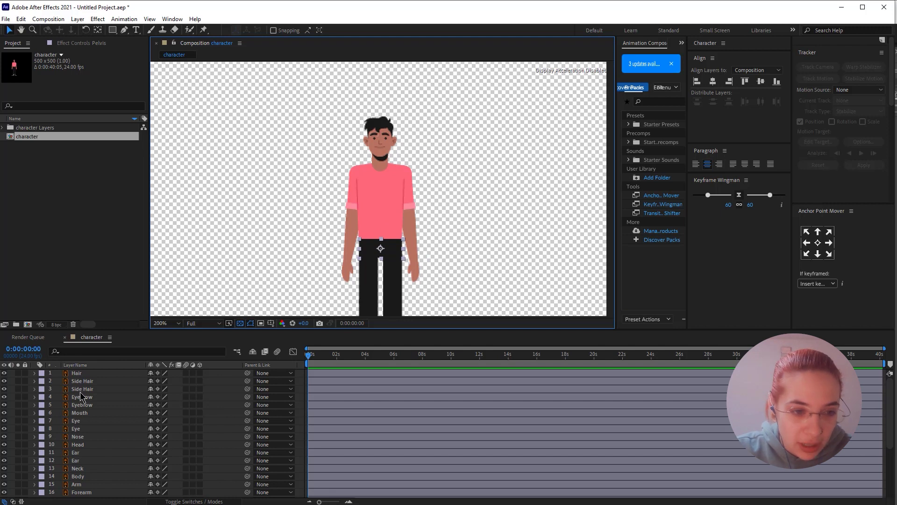
left_click(77, 372)
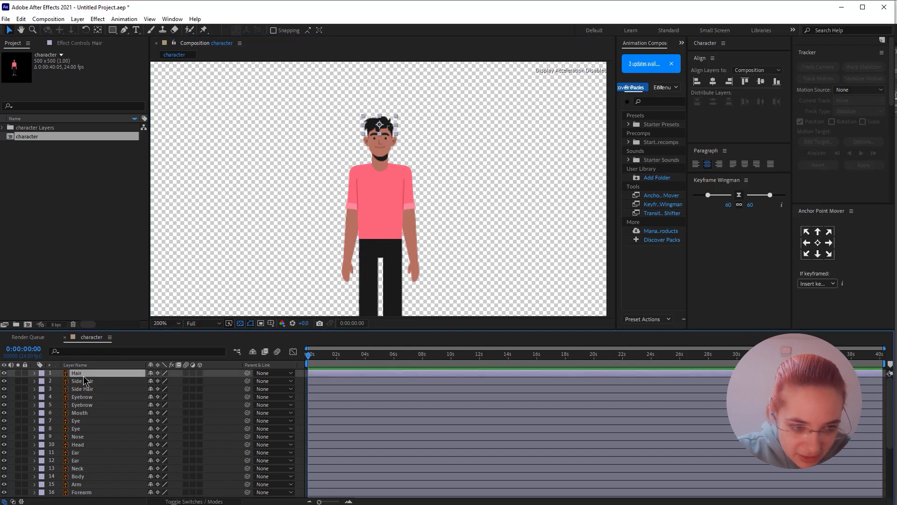
left_click(79, 436, "shift")
left_click_drag(247, 436, 98, 446)
Step: Parent both Ear layers to the Head layer
left_click(103, 452)
left_click(108, 461, "shift")
left_click_drag(247, 460, 70, 445)
Step: Mark every layer parented to the Head as shy, excluding Head itself, and hide the shy layers in the timeline
left_click(82, 375, "shift")
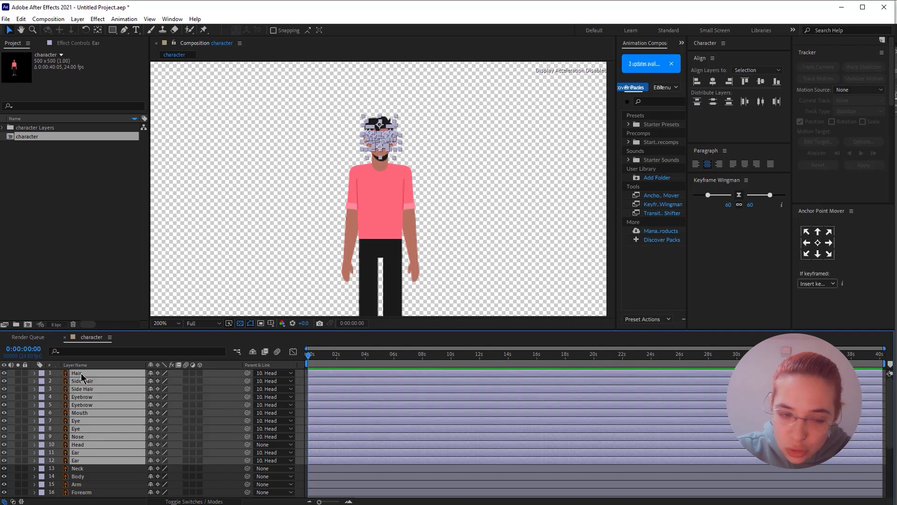
left_click(86, 446, "ctrl")
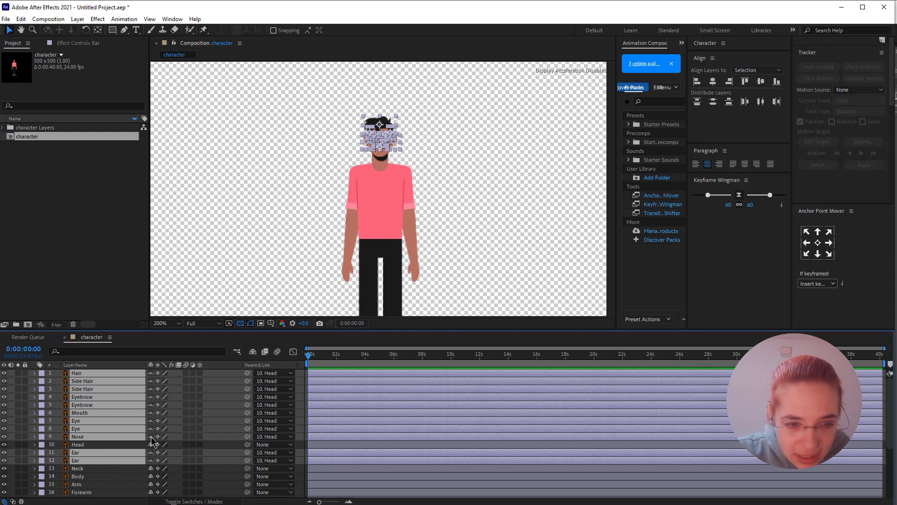
left_click(252, 352)
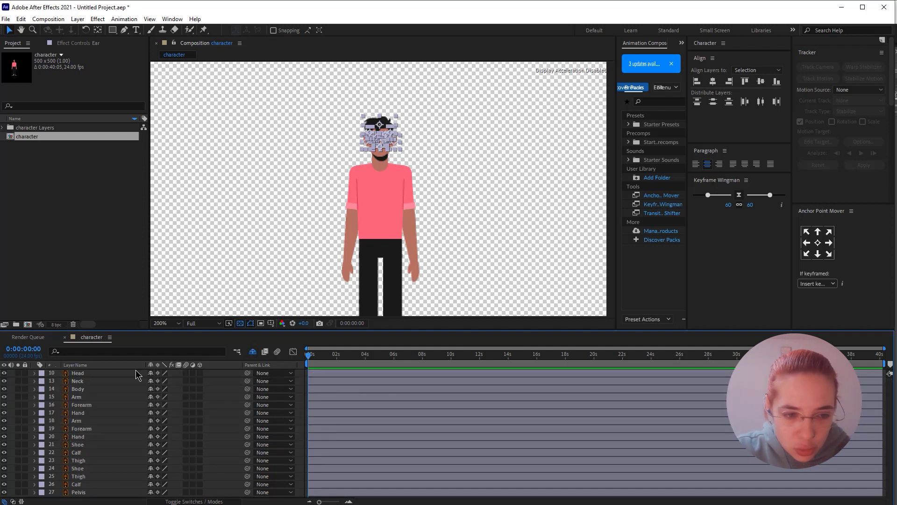
Step: Parent the Head layer to Neck and the Neck to Body, and hide the Neck layer as shy
left_click(107, 373)
left_click_drag(248, 372, 109, 380)
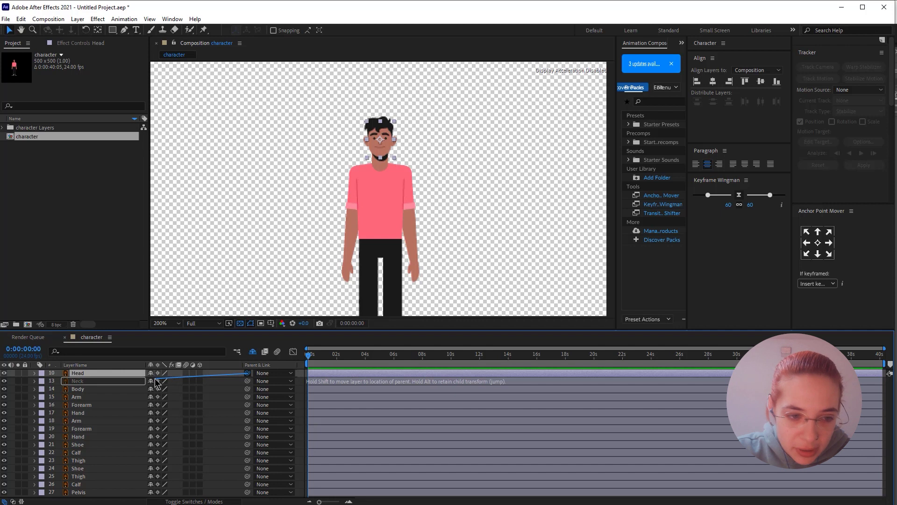
left_click(109, 380)
left_click_drag(248, 383, 148, 388)
left_click(151, 381)
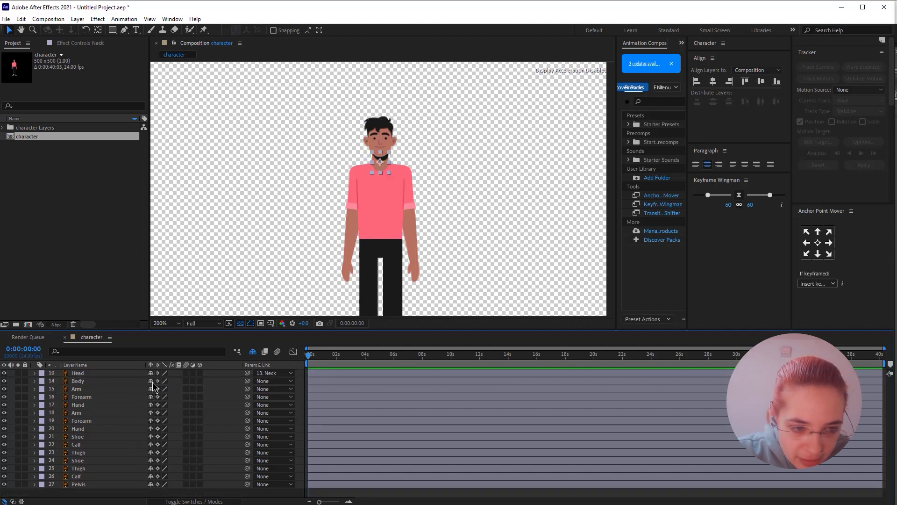
Step: Link the first arm as a chain: parent Hand 20 to Forearm 19, that Forearm to Arm 18, and the Arm to Body
left_click(101, 390)
scroll(350, 263, "up", 1)
left_click_drag(350, 267, 371, 206)
left_click(360, 216)
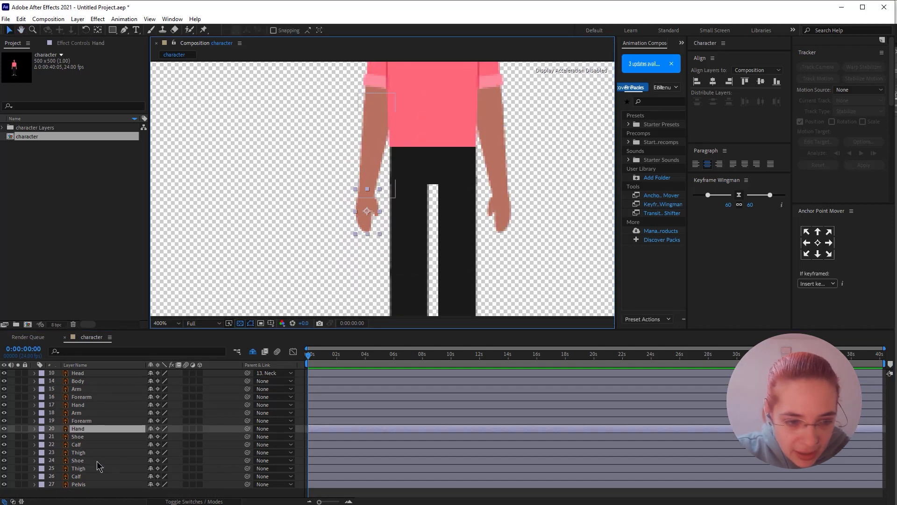
left_click_drag(247, 428, 86, 422)
left_click(85, 423)
left_click_drag(247, 420, 112, 413)
left_click(112, 413)
left_click_drag(247, 412, 90, 381)
Step: Link the other arm as a chain: parent Hand 17 to Forearm 16, that Forearm to Arm 15, and the Arm to Body
left_click(93, 404)
left_click_drag(247, 404, 86, 395)
left_click(86, 396)
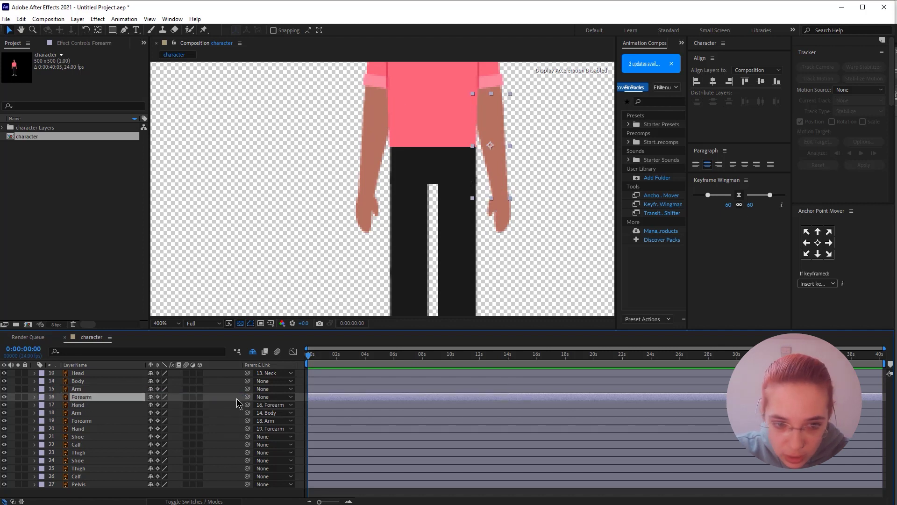
left_click_drag(247, 396, 93, 381)
left_click(74, 389)
Step: Link the first leg as a chain: parent Shoe 21 to Calf 22, that Calf to Thigh 23, and the Thigh to Body
left_click(94, 436)
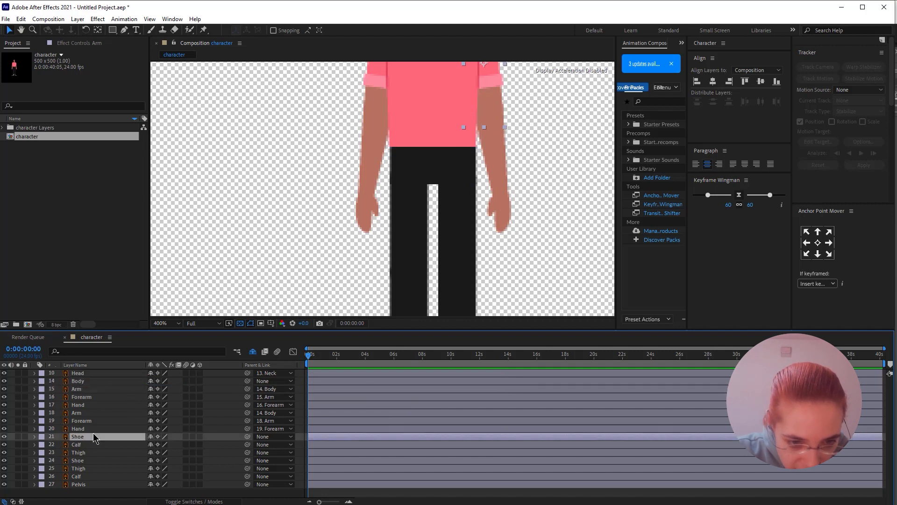
left_click_drag(511, 295, 494, 69)
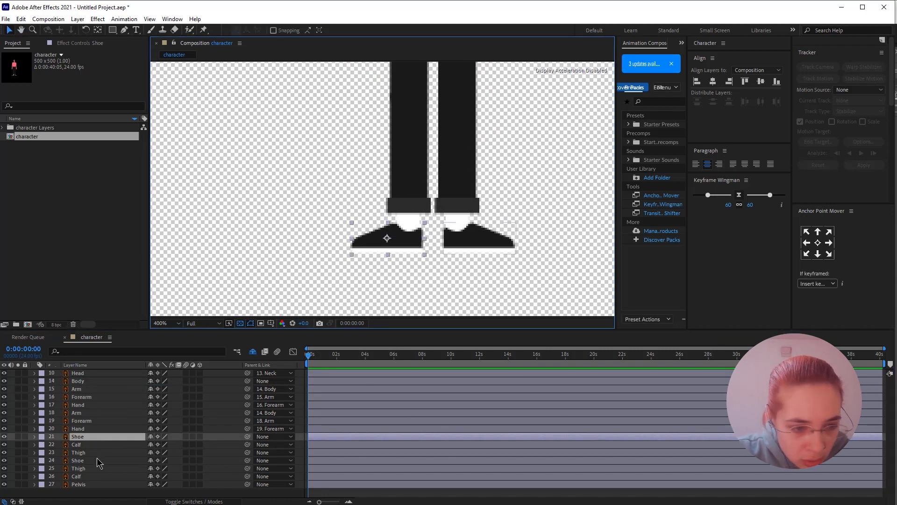
left_click_drag(247, 436, 96, 452)
left_click(100, 444)
left_click(94, 452)
left_click_drag(247, 453, 73, 381)
Step: For the second leg, make layer 25 the Calf and layer 26 the Thigh, and parent Shoe 24 to the Calf
left_click(80, 462)
left_click_drag(247, 460, 77, 476)
left_click(77, 477)
left_click_drag(247, 476, 133, 469)
left_click(133, 469)
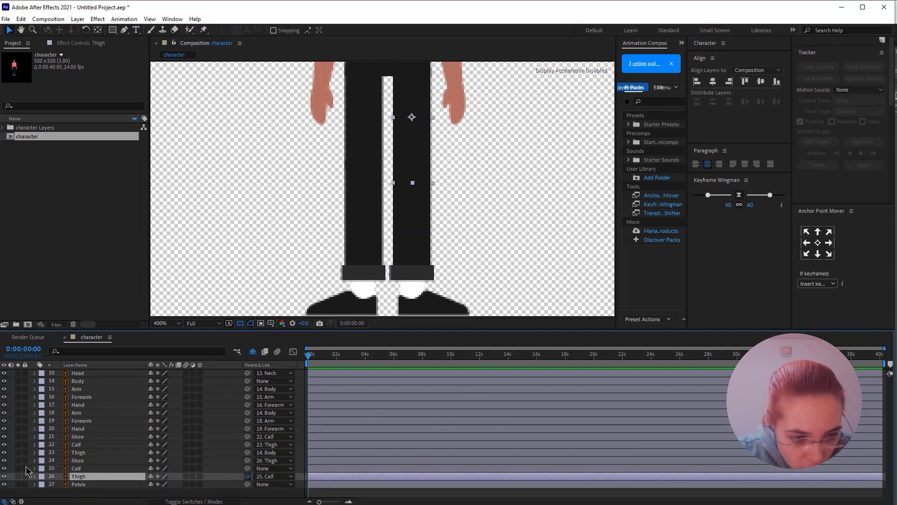
left_click_drag(248, 460, 91, 468)
left_click(91, 468)
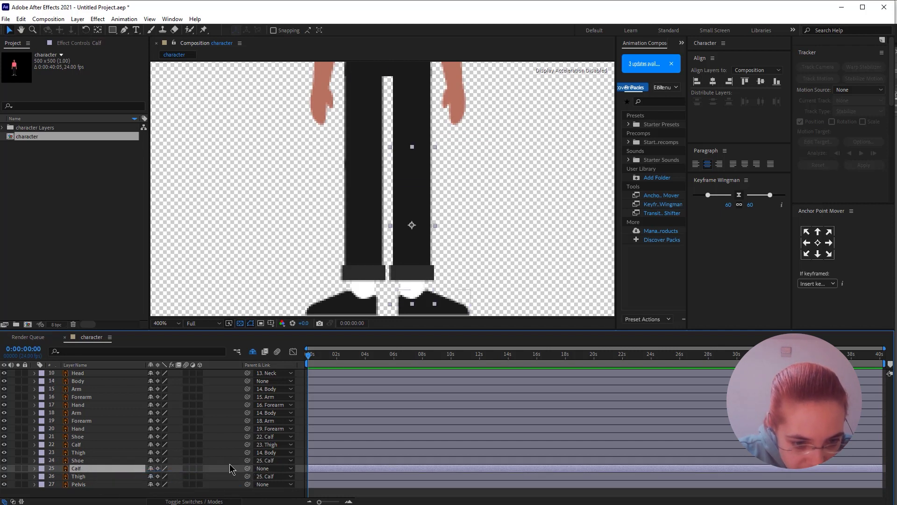
Step: Clear the parent of Thigh 26, and link Calf 25 to that Thigh and the Thigh to Body
left_click(274, 476)
left_click(293, 183)
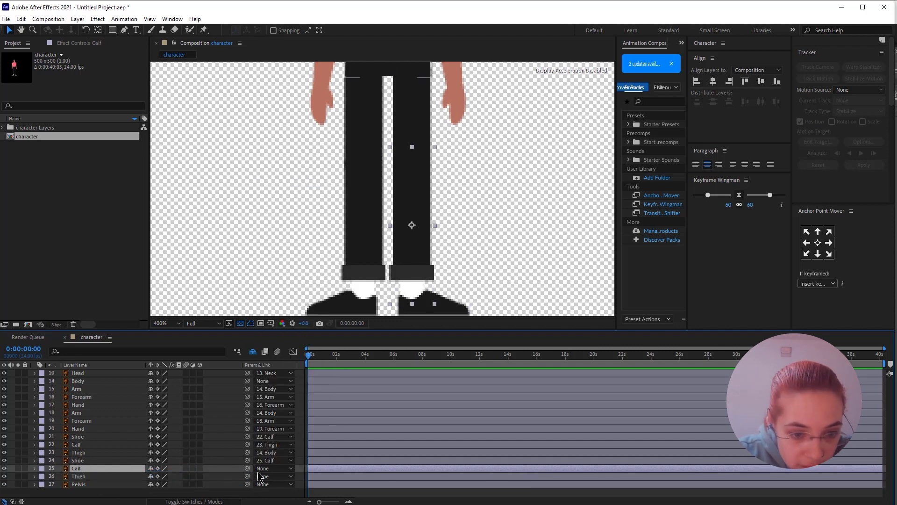
left_click_drag(198, 475, 93, 476)
left_click(96, 476)
left_click_drag(246, 476, 85, 381)
Step: Parent the Pelvis layer to Body and hide it from the timeline as shy
left_click(88, 485)
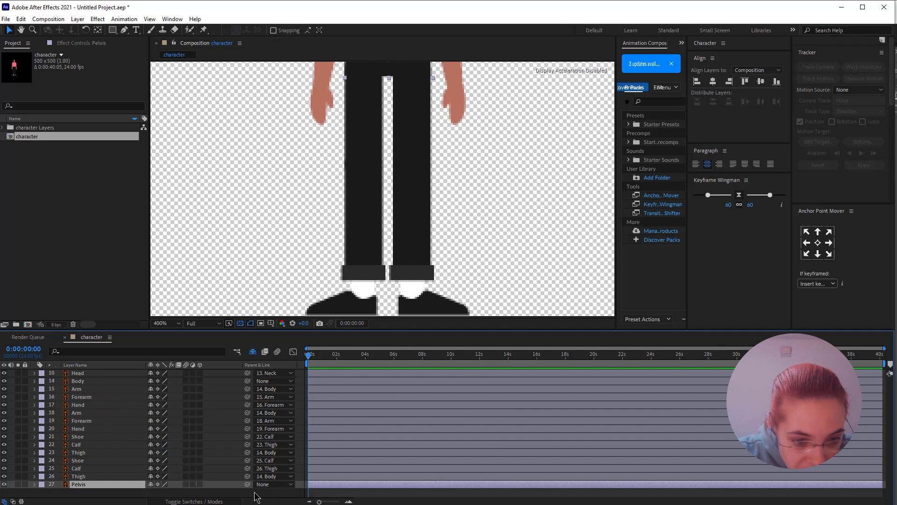
left_click_drag(247, 484, 87, 381)
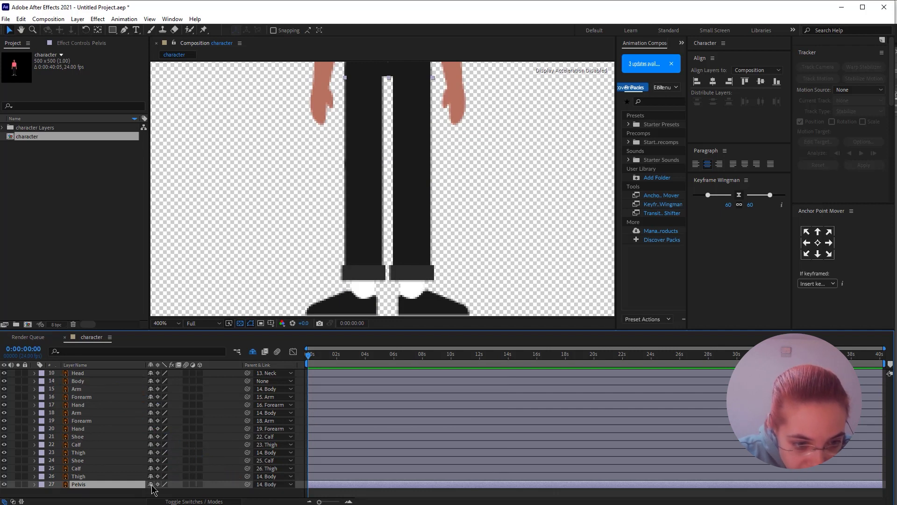
left_click(150, 484)
left_click(145, 489)
key("space")
left_click_drag(363, 84, 420, 270)
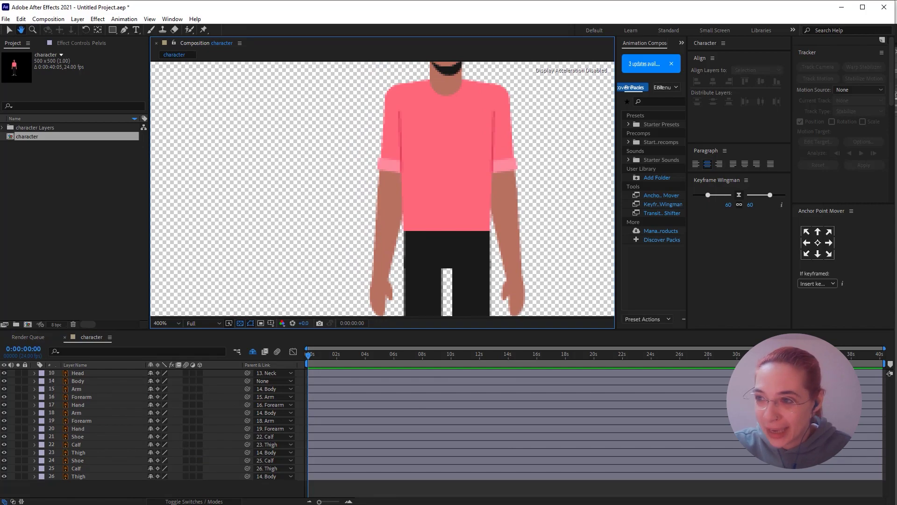
Step: Switch to the browser and look over the Duik Ángela toolkit page, including its download option
key("alt+Tab")
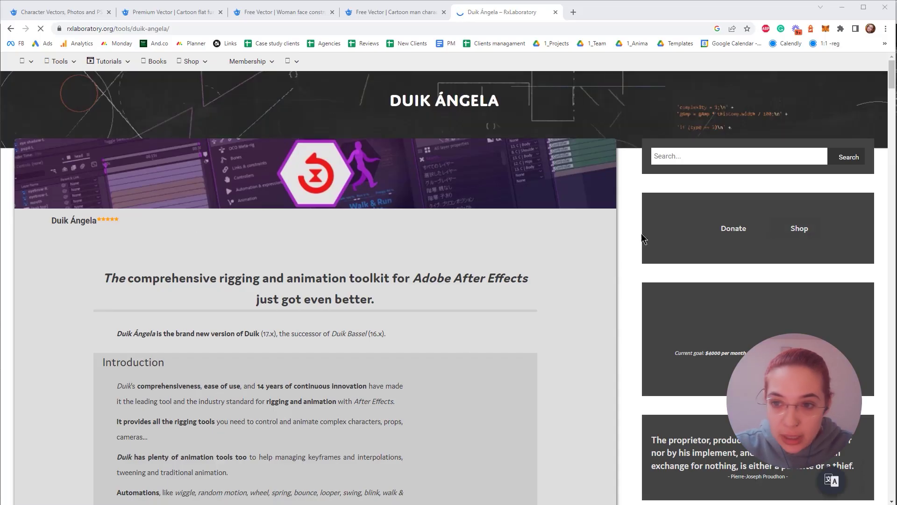
scroll(219, 304, "down", 7)
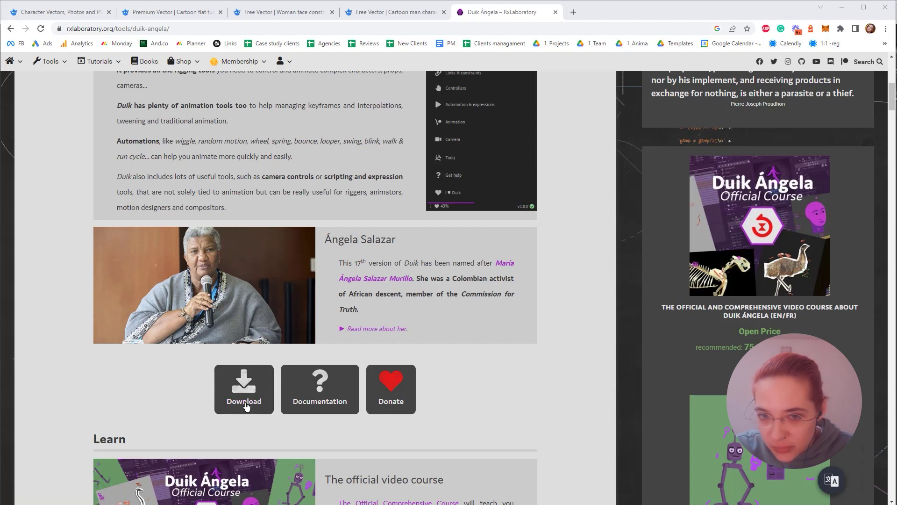
scroll(246, 408, "down", 2)
scroll(246, 278, "up", 5)
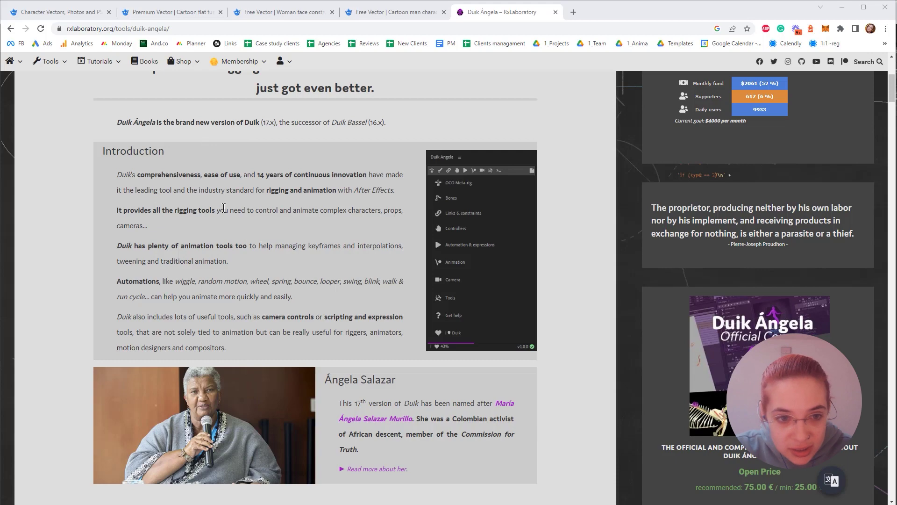
scroll(232, 210, "up", 5)
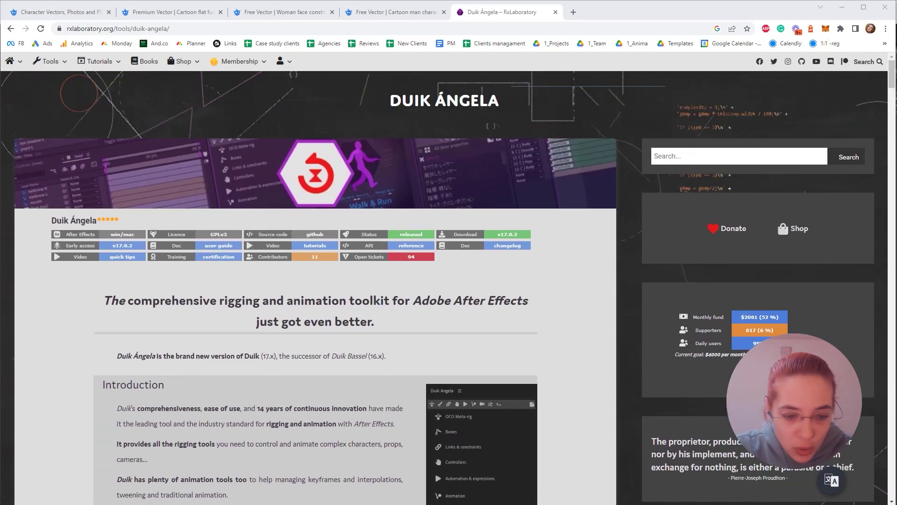
Step: Return to After Effects and bring up the Duik Bassel.2 panel, adjusting the width of its panel area
key("alt+Tab")
left_click(172, 19)
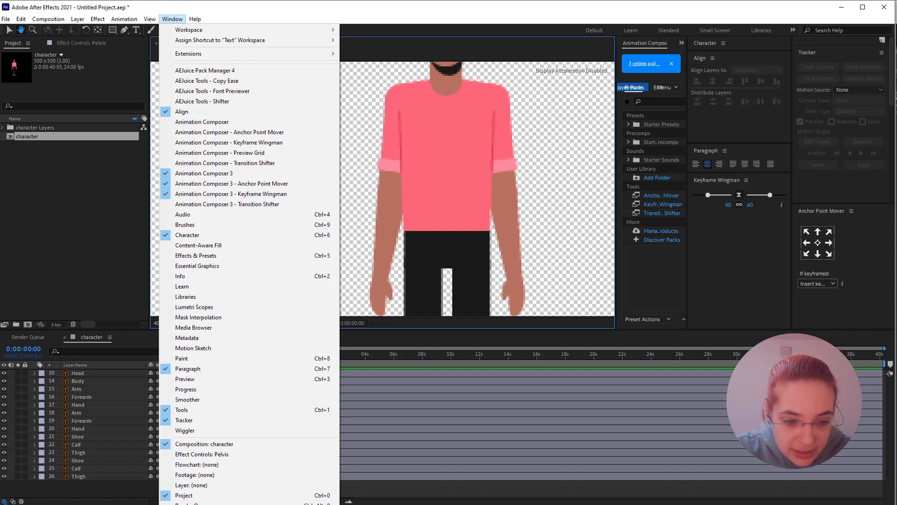
left_click(437, 465)
left_click_drag(617, 96, 458, 100)
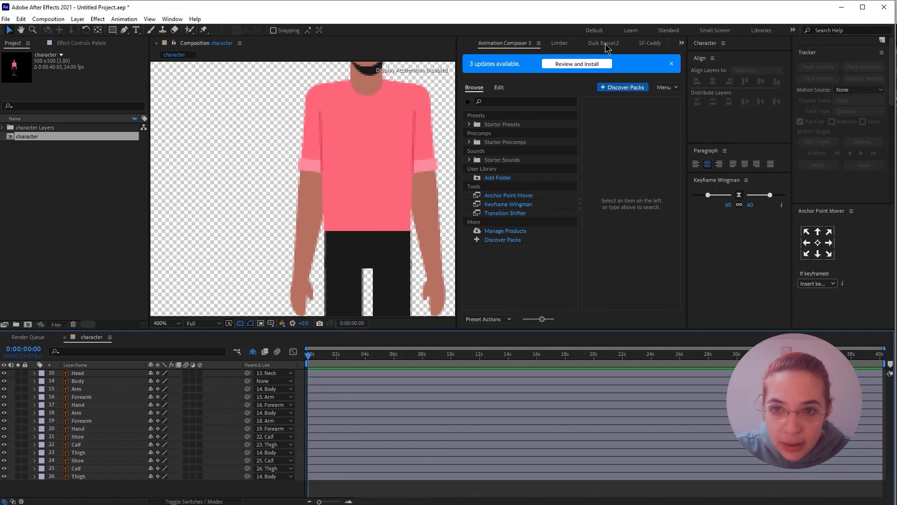
left_click(606, 44)
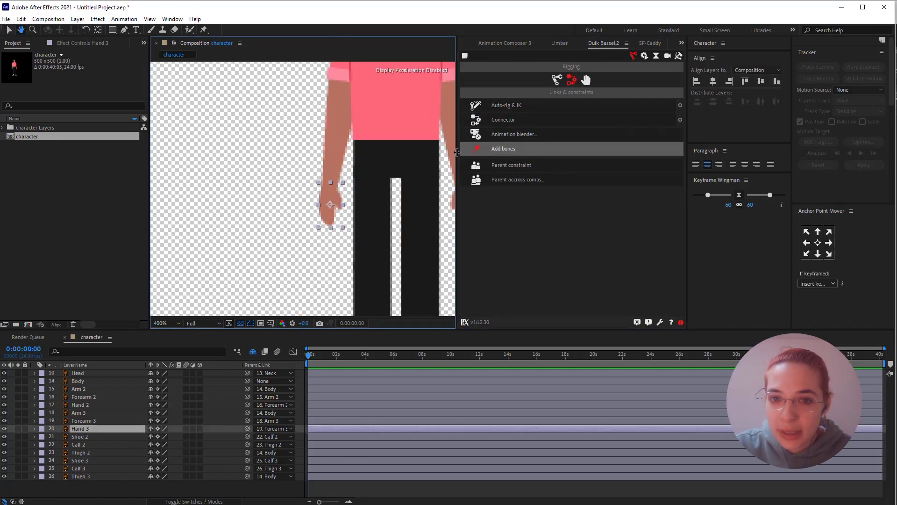
left_click_drag(457, 152, 547, 155)
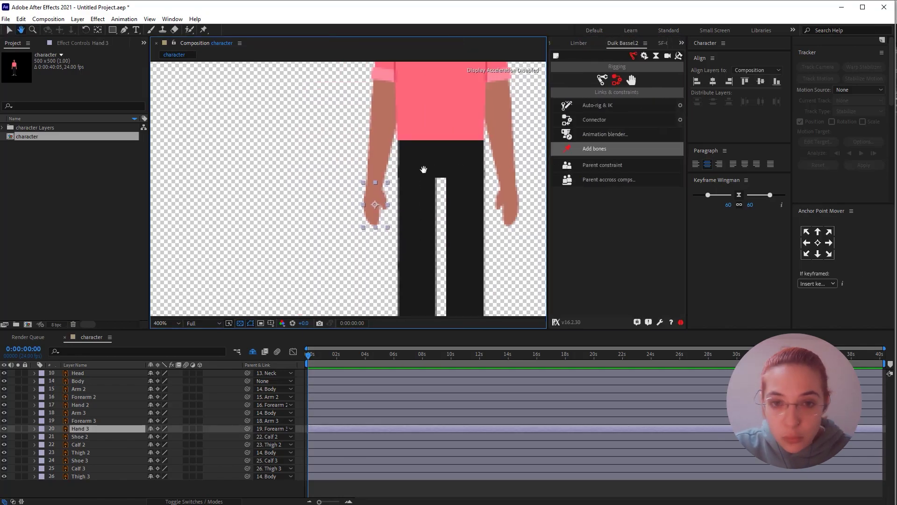
left_click_drag(436, 169, 373, 176)
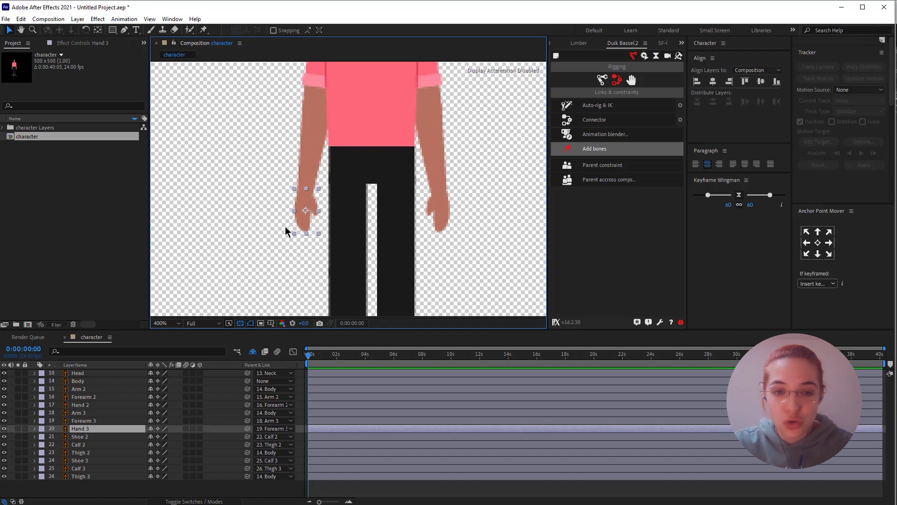
key("period")
scroll(267, 223, "down", 4)
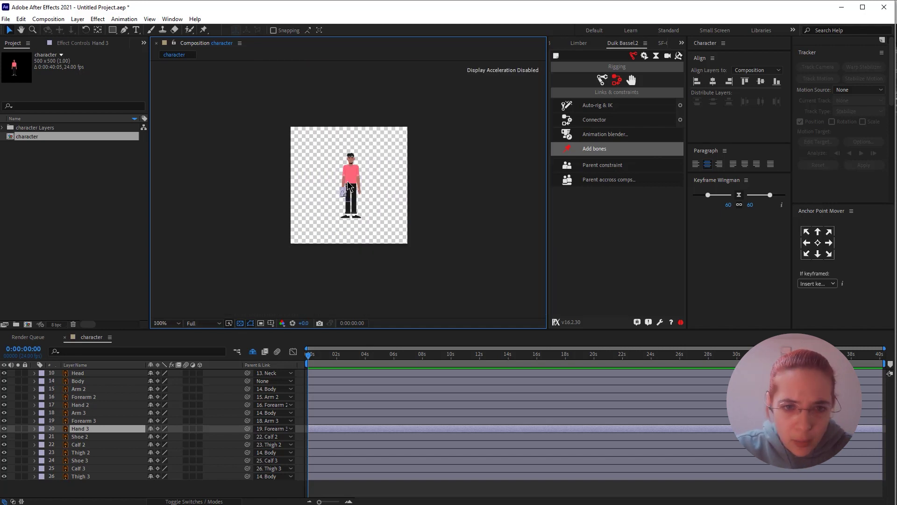
scroll(344, 189, "up", 2)
scroll(347, 182, "down", 1)
scroll(347, 182, "up", 3)
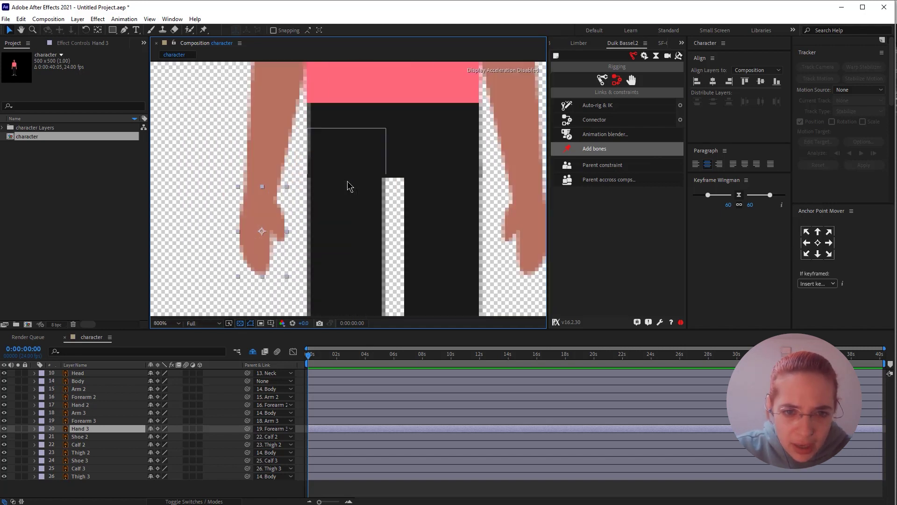
key("period")
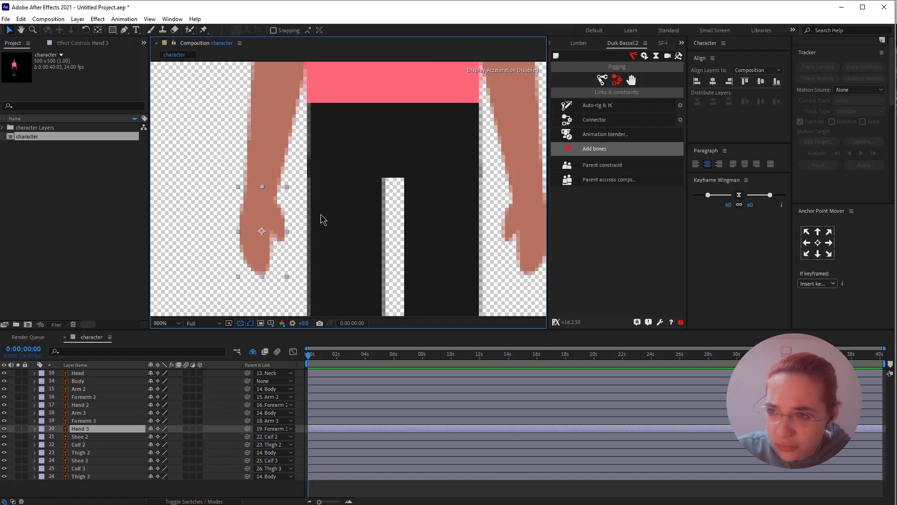
Step: Scale the Body layer to 169% and move it up so the whole character fits in the frame
left_click(84, 382)
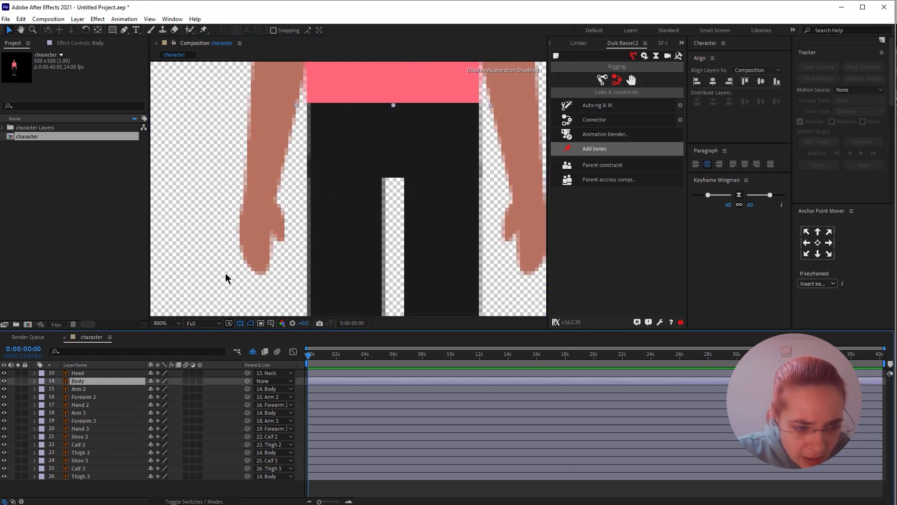
key("comma")
key("comma")
key("comma")
key("s")
left_click_drag(164, 393, 197, 393)
left_click_drag(357, 165, 350, 146)
key("comma")
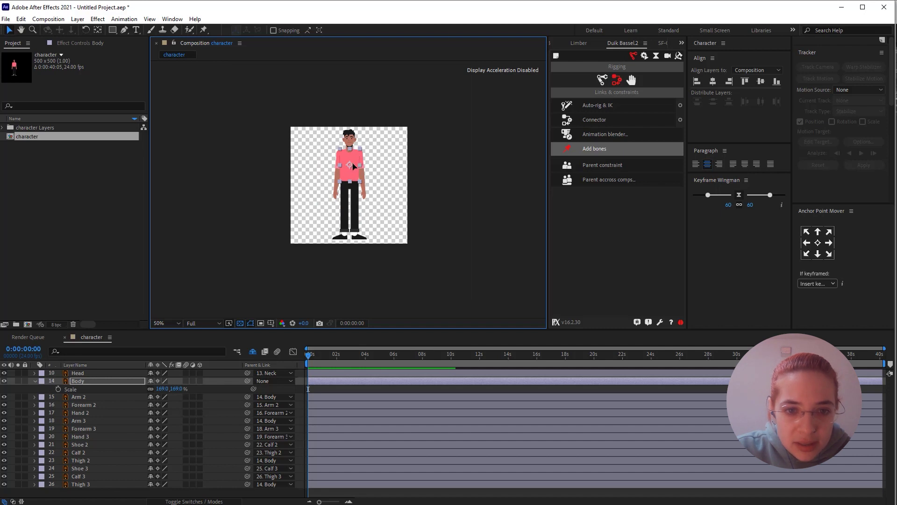
Step: Solo the Hand 3 layer and move its anchor point up to the wrist
key("period")
key("period")
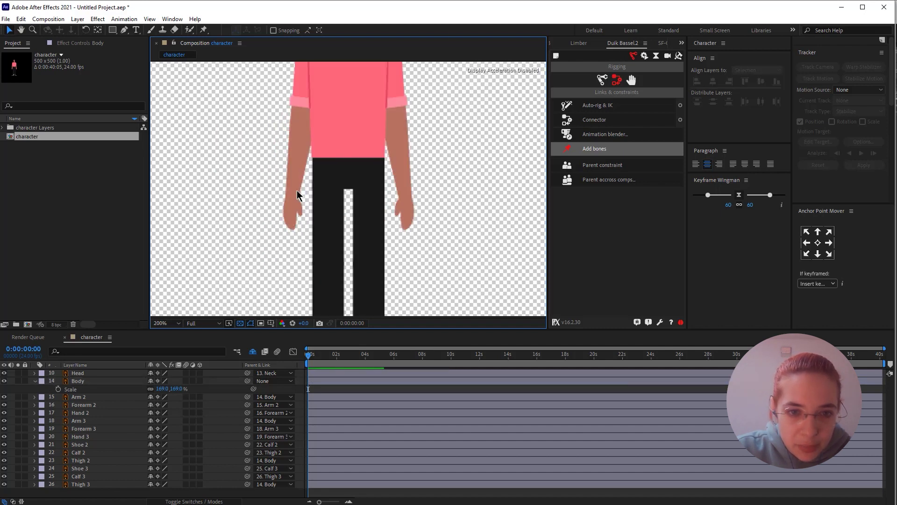
left_click(297, 196)
scroll(297, 195, "up", 3)
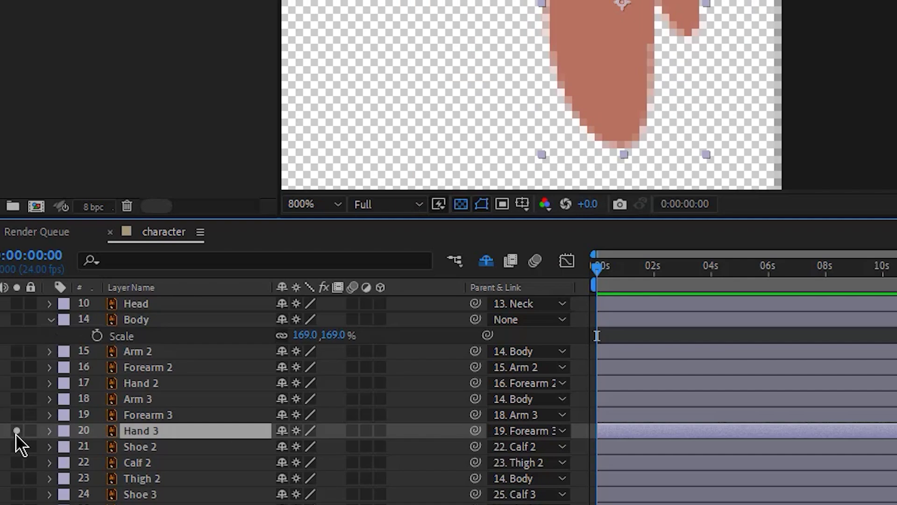
left_click(18, 436)
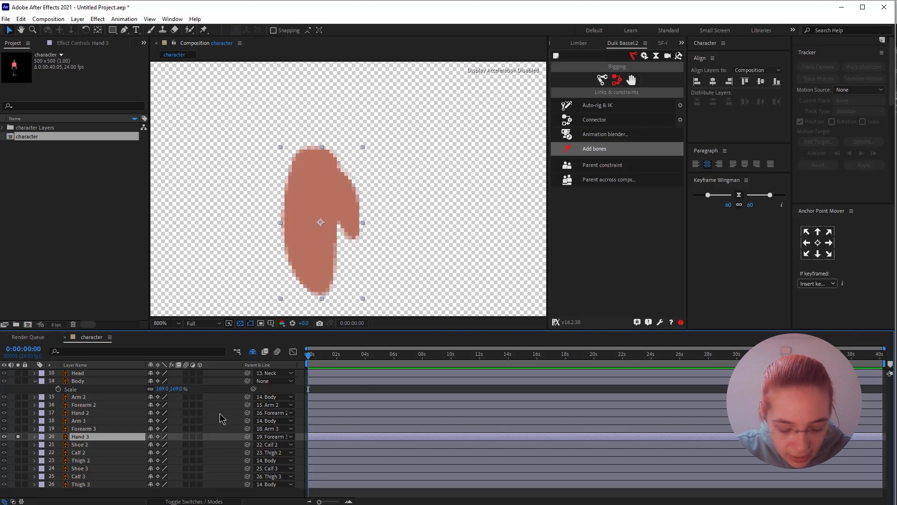
key("y")
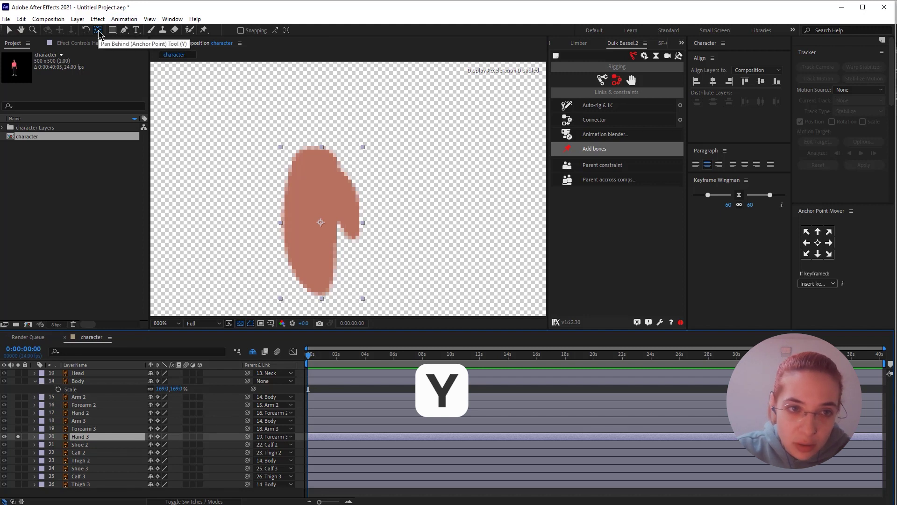
left_click_drag(320, 222, 313, 171)
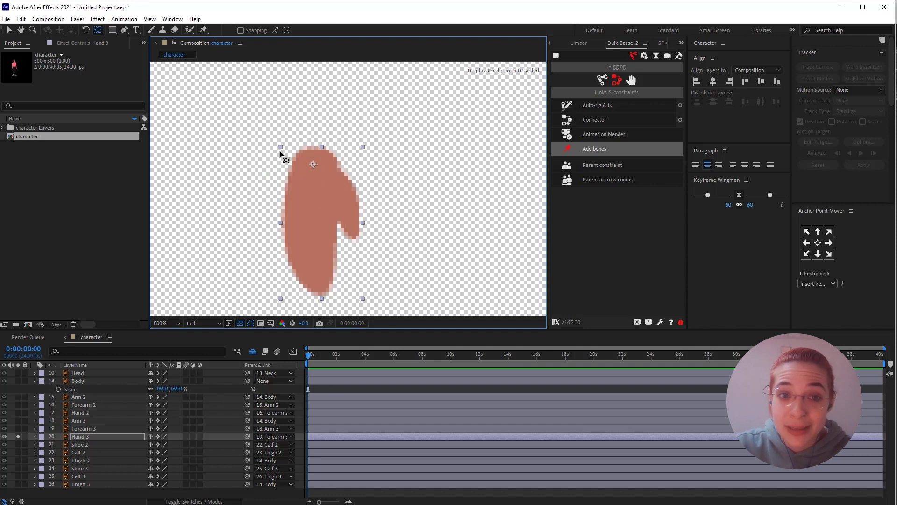
Step: Solo Forearm 3 as well and rotate Hand 3 to 103° to test the wrist joint
left_click(18, 428)
key("r")
left_click(86, 438)
key("r")
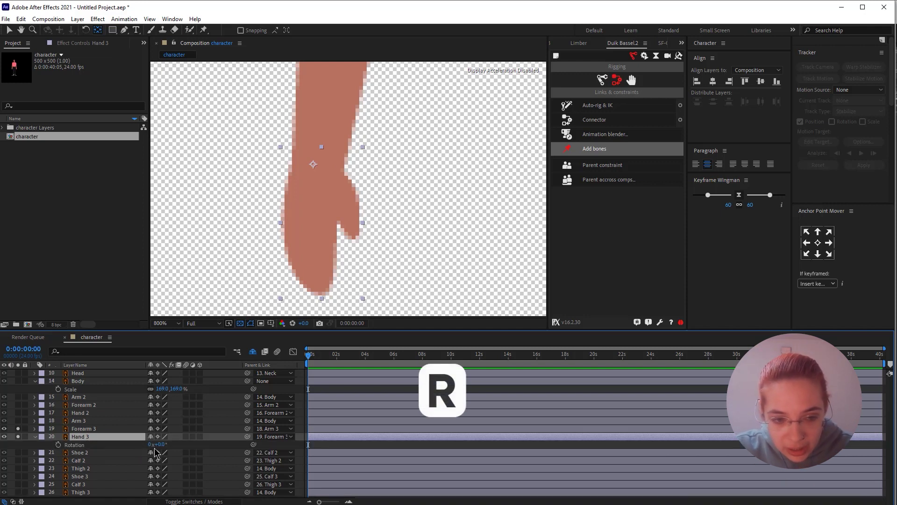
left_click_drag(158, 444, 234, 466)
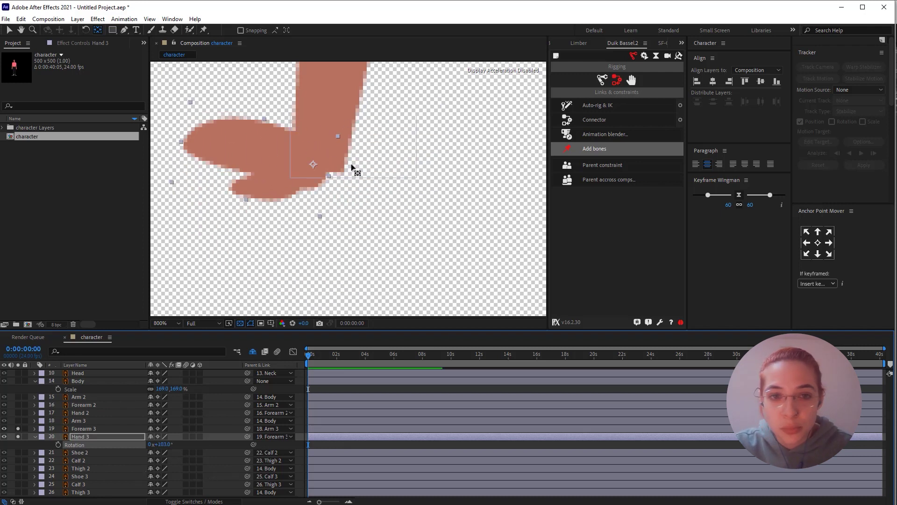
Step: Undo the test rotation of Hand 3, rotate the hand again to check the wrist joint, and reset its rotation to 0°
key("ctrl+z")
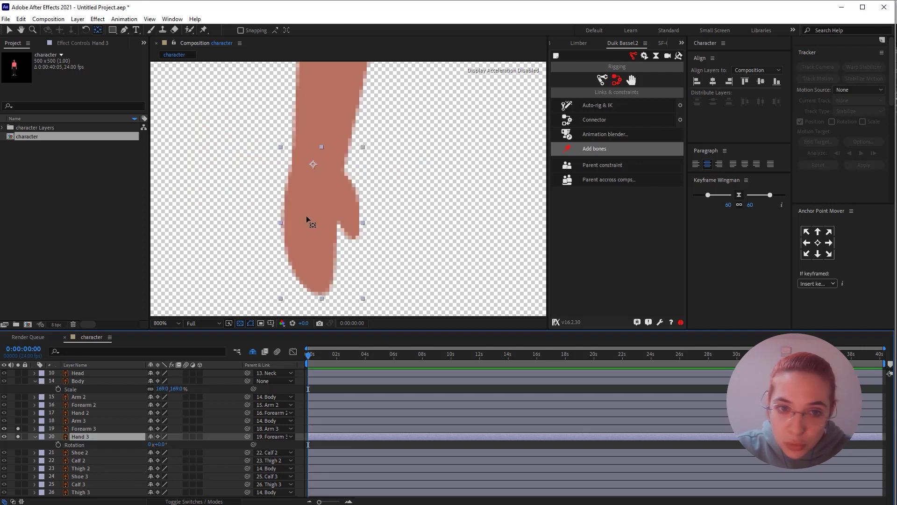
left_click_drag(158, 445, 198, 446)
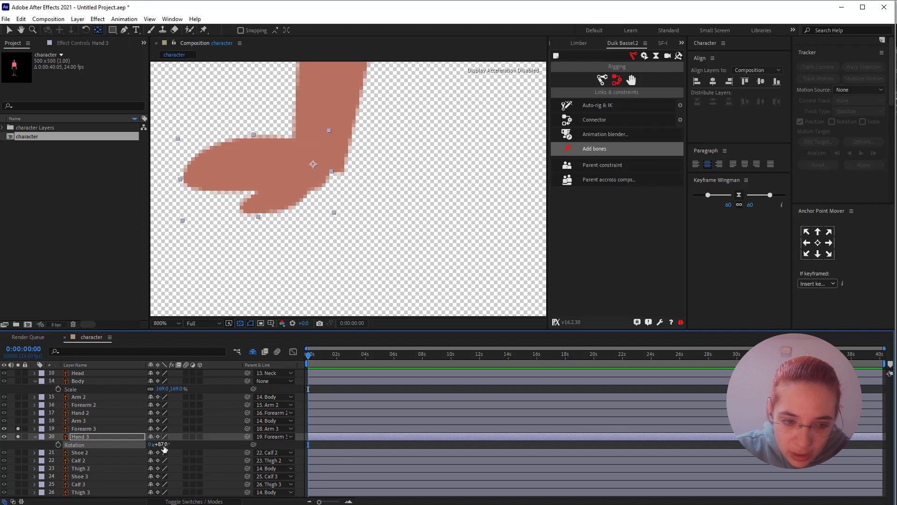
key("Return")
Step: Move Hand 3's anchor point slightly lower and toward the wrist's centre, testing the joint with a rotation and undoing that rotation
left_click(313, 165)
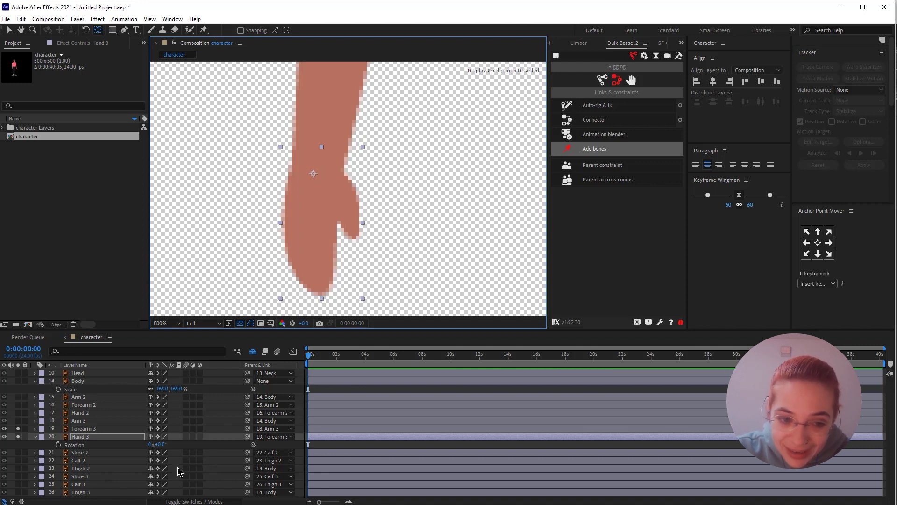
left_click_drag(161, 448, 125, 456)
key("ctrl+z")
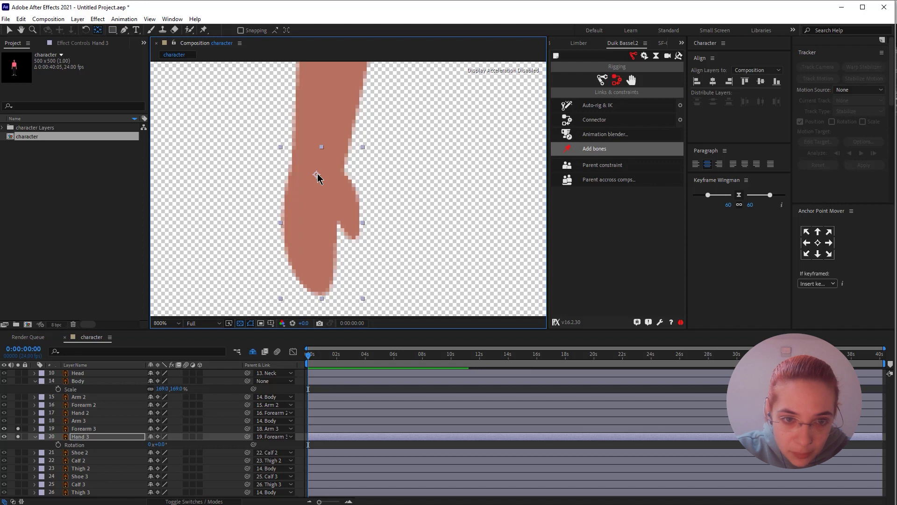
Step: Rotate Hand 3 to 118° to check how it bends against the forearm, and deselect the layer
key("v")
left_click_drag(157, 445, 206, 433)
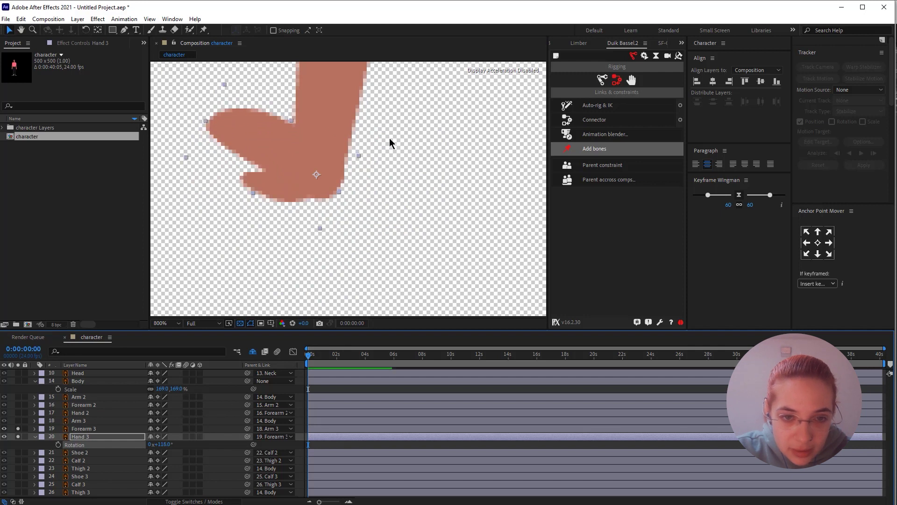
scroll(389, 139, "down", 1)
left_click(373, 235)
scroll(409, 147, "down", 1)
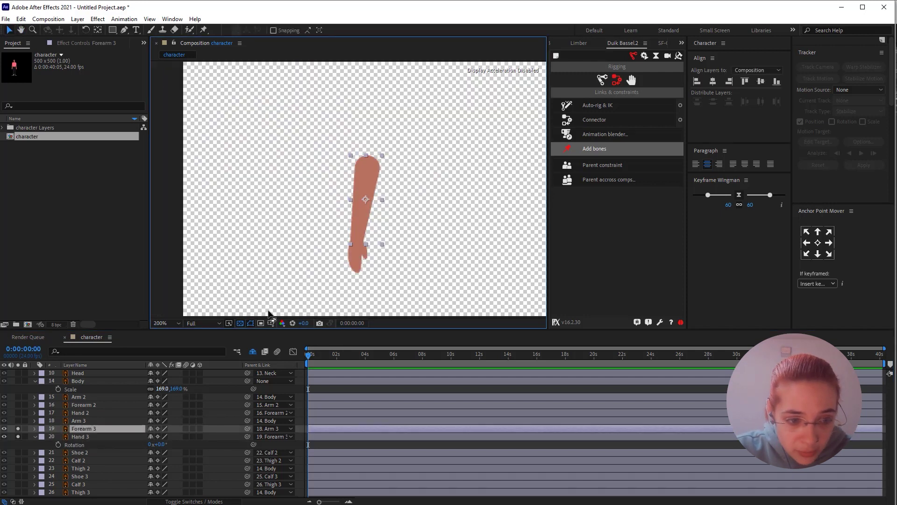
Step: Select the Forearm 3 layer at its elbow end
scroll(348, 189, "up", 4)
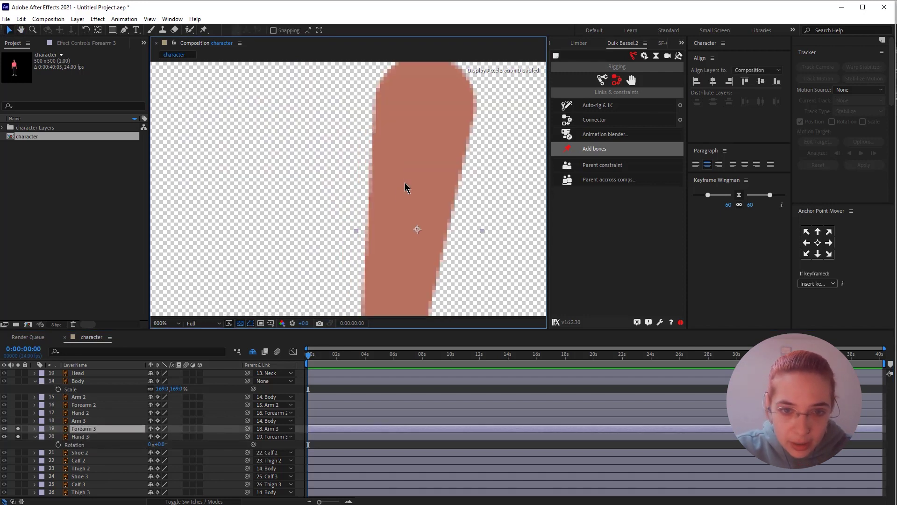
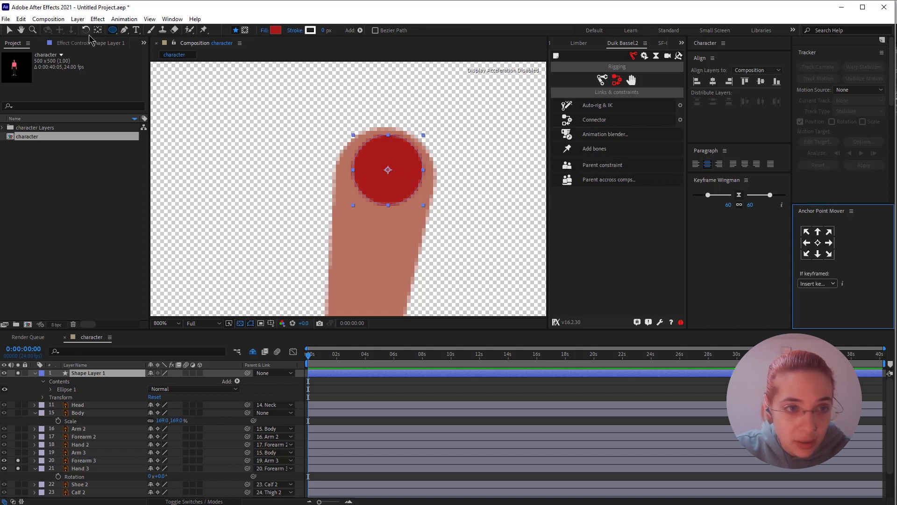
Step: Fit the red circle to Forearm 3's rounded elbow end and fill it with the skin colour sampled from the forearm
key("v")
mouse_move(424, 169)
left_mouse_down()
mouse_move(438, 167)
mouse_move(418, 172)
left_mouse_up()
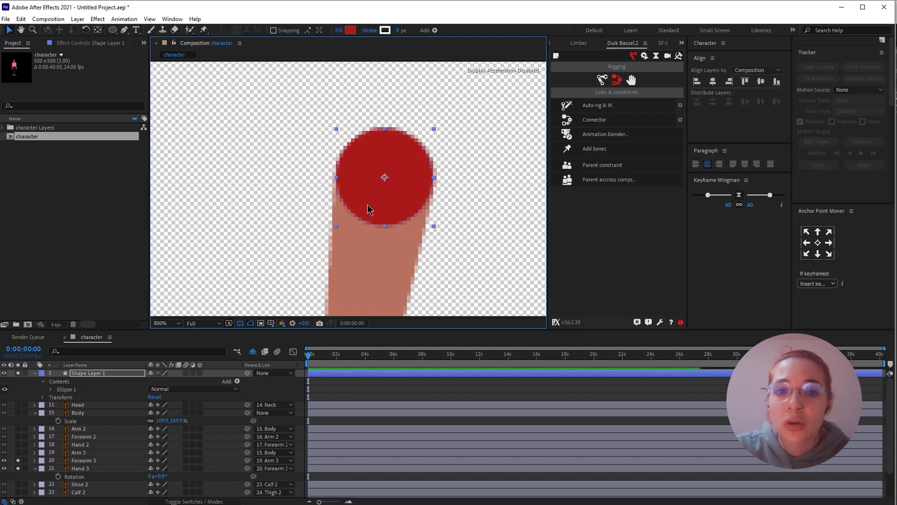
left_click(350, 30)
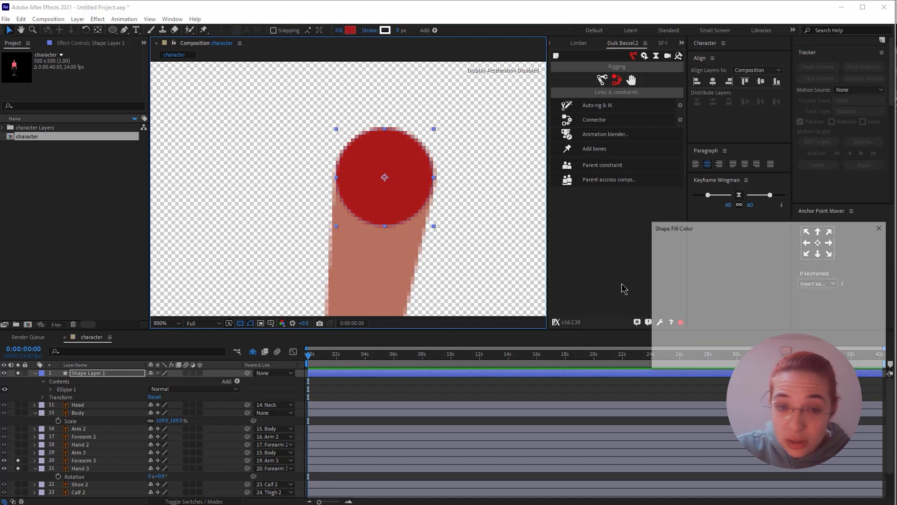
left_click(847, 290)
left_click(373, 250)
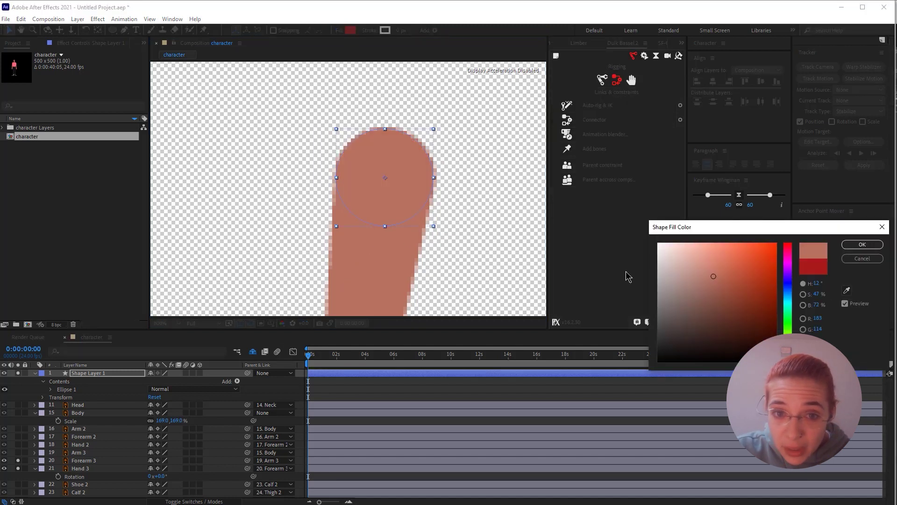
left_click(858, 245)
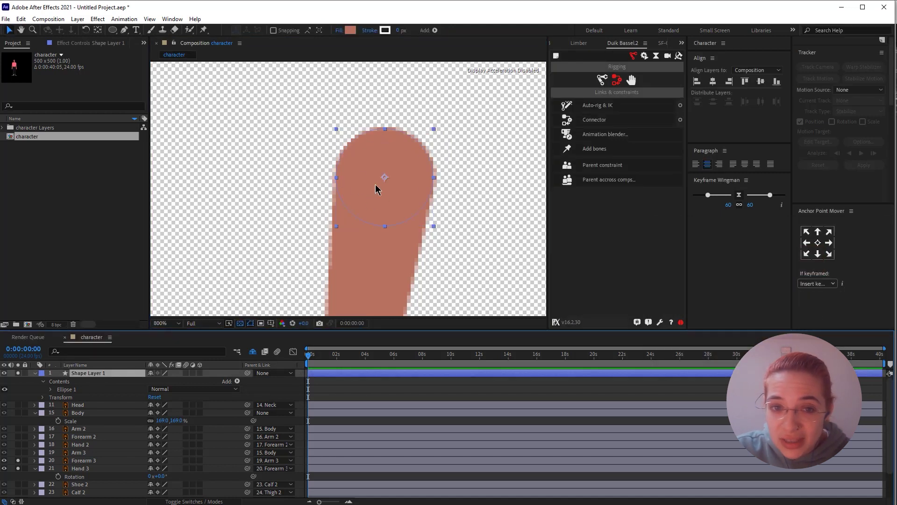
Step: Parent Forearm 3 to the circle's layer, Shape Layer 1, and parent Shape Layer 1 to Arm 3
left_click(90, 460)
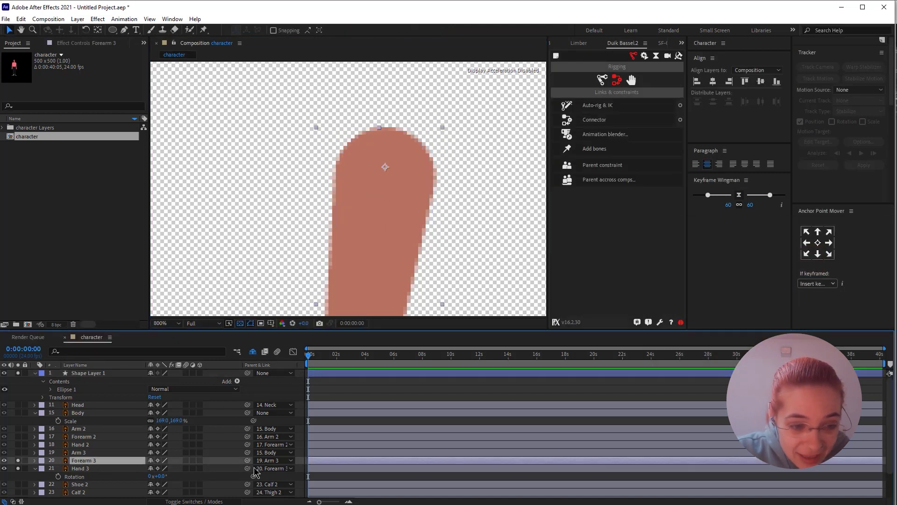
left_click_drag(249, 461, 90, 373)
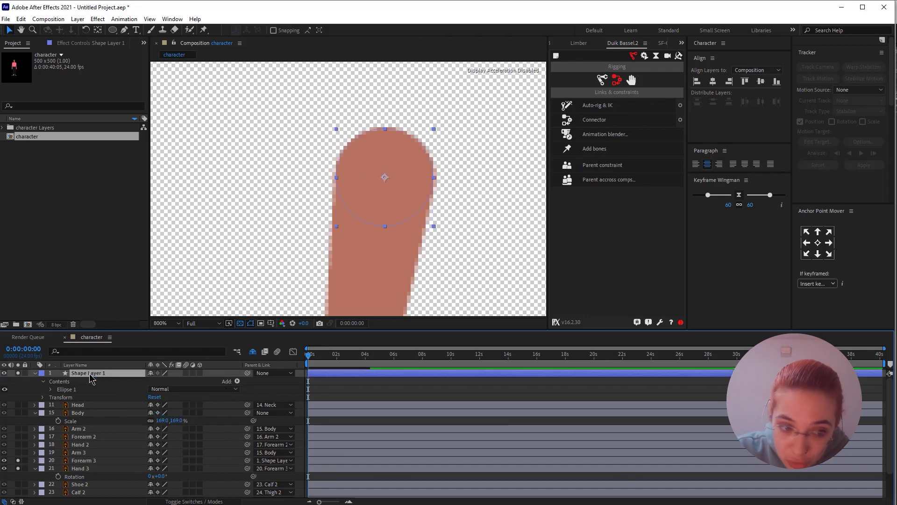
left_click_drag(247, 373, 95, 453)
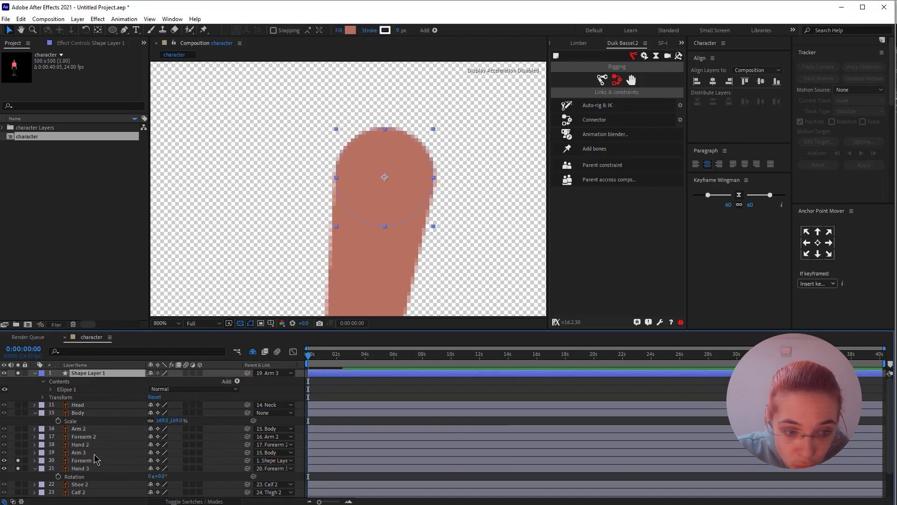
Step: Rotate Shape Layer 1 to -119° to test the elbow joint, and undo the rotation
key("r")
left_click_drag(162, 381, 3, 420)
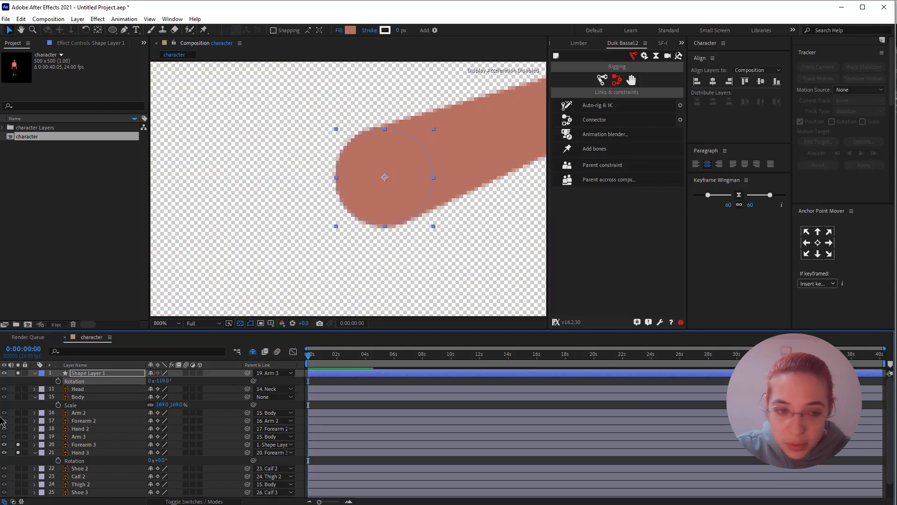
key("ctrl+z")
Step: Test the circle layer's rotation beneath Forearm 3 with Arm 3 soloed, and delete the circle layer
left_click_drag(93, 374, 95, 451)
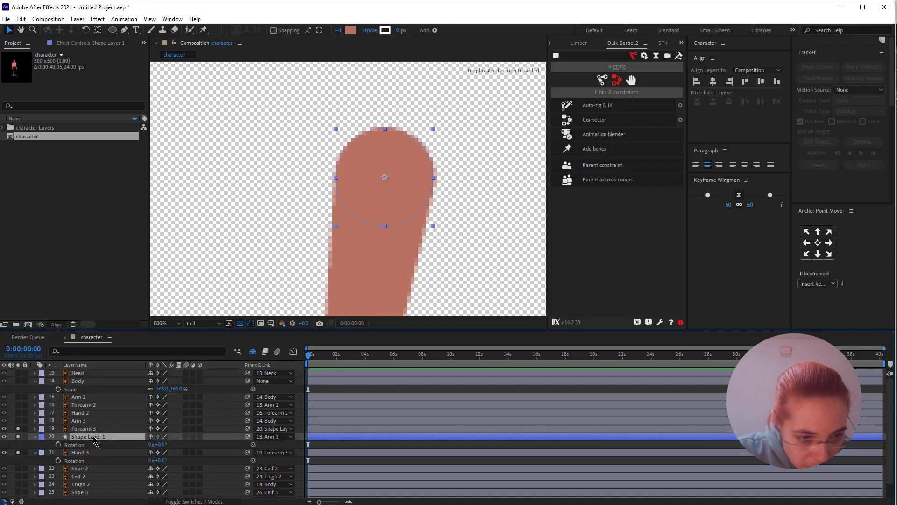
left_click(18, 421)
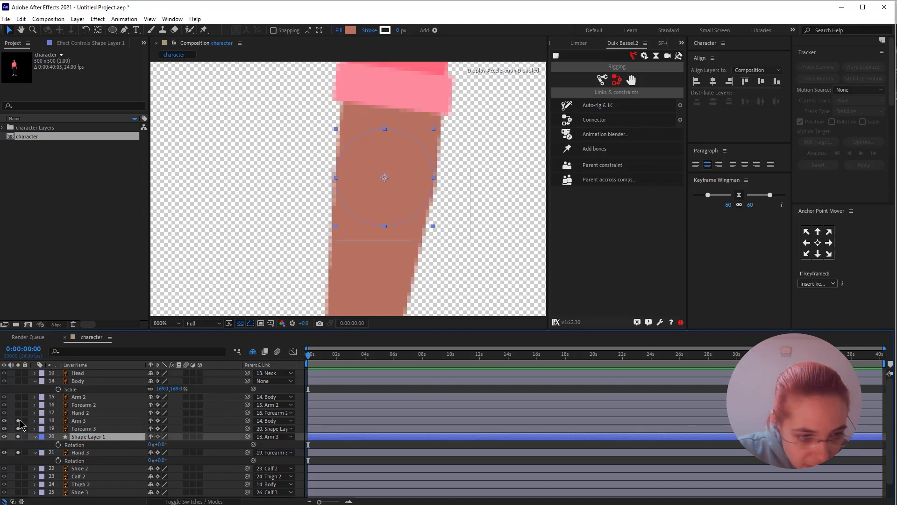
mouse_move(159, 444)
left_mouse_down()
mouse_move(96, 455)
mouse_move(265, 441)
mouse_move(145, 447)
left_mouse_up()
key("Delete")
Step: Reveal Forearm 3's rotation and move its anchor point slightly lower at the elbow
left_click(112, 428)
key("r")
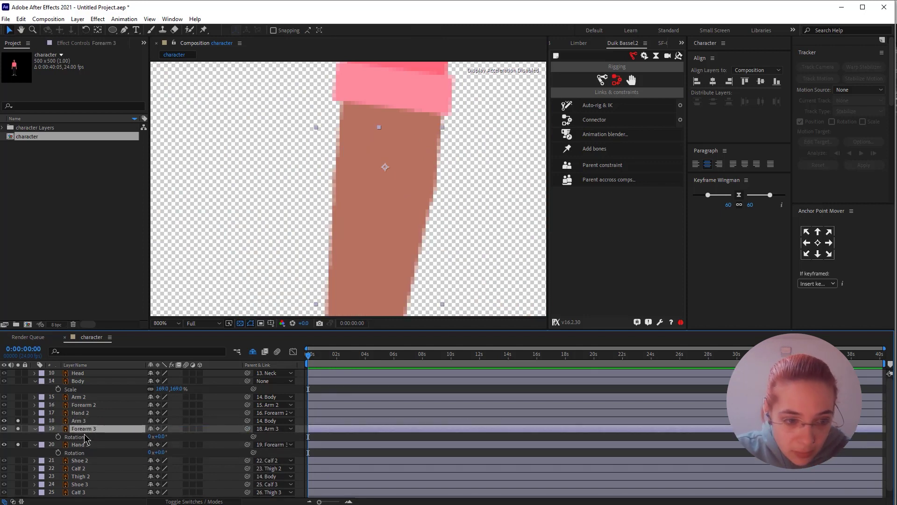
key("y")
left_click_drag(385, 167, 385, 170)
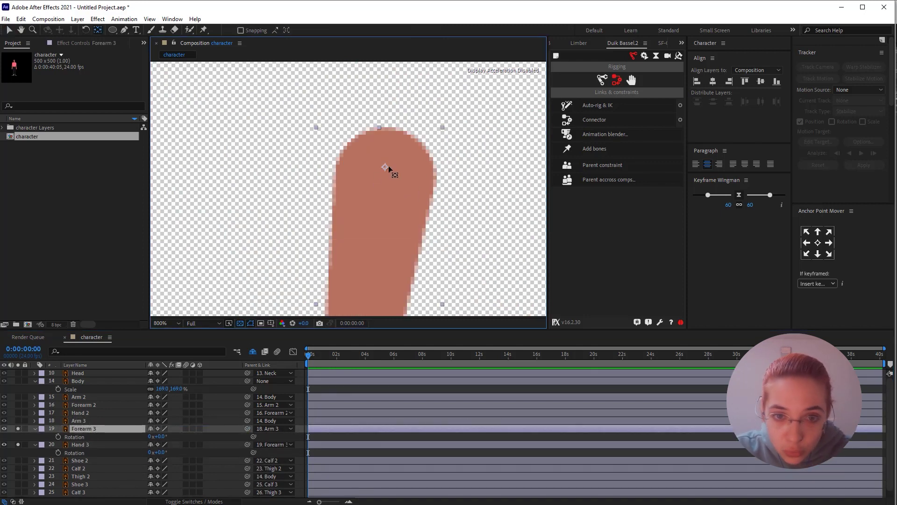
Step: Solo Arm 3, rotate Forearm 3 to -141° to test the elbow, and undo the rotation
left_click(18, 420)
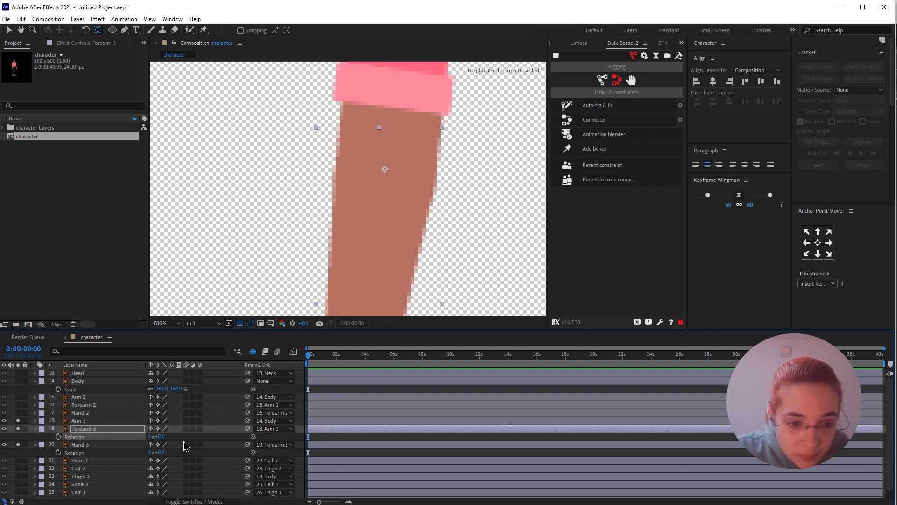
left_click_drag(161, 437, 93, 436)
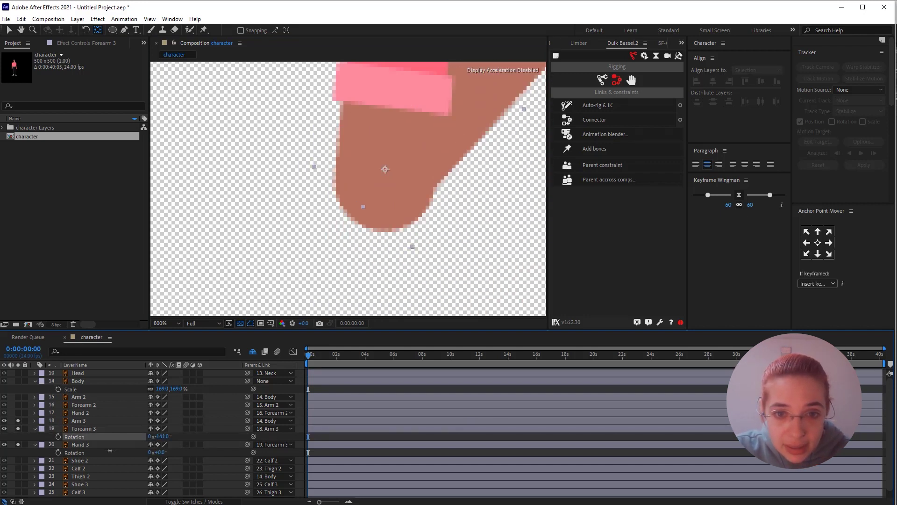
left_click(364, 254)
key("ctrl+z")
left_click(393, 258)
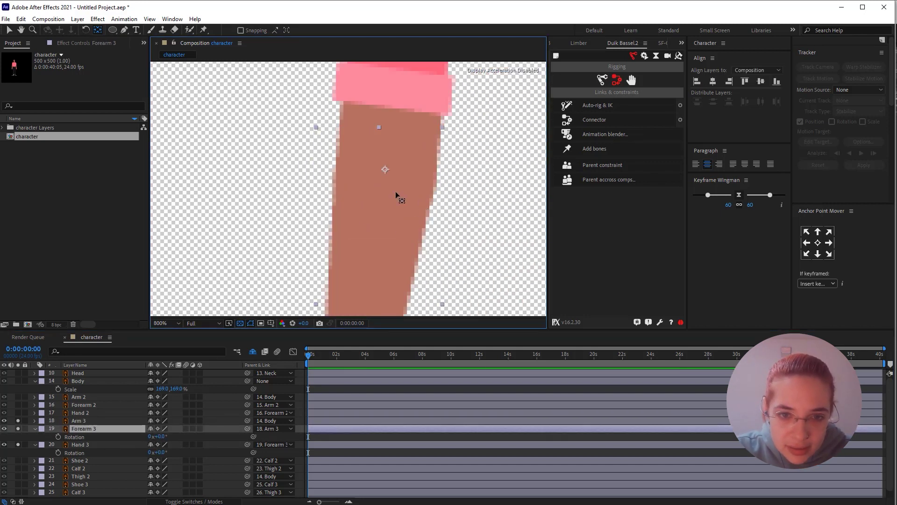
Step: Move Forearm 3's anchor point lower toward the elbow's centre, testing the joint with rotations in both directions and undoing them
left_click_drag(385, 172, 383, 181)
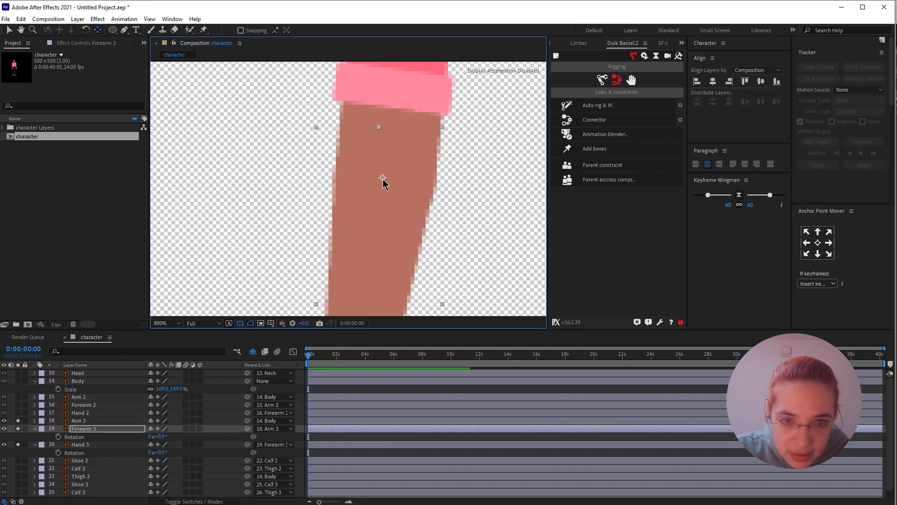
left_click_drag(159, 437, 256, 452)
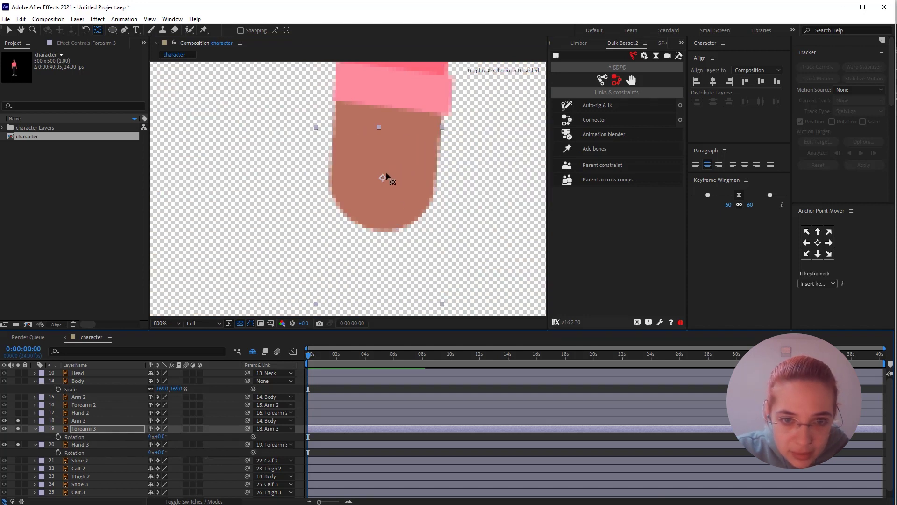
key("ctrl+z")
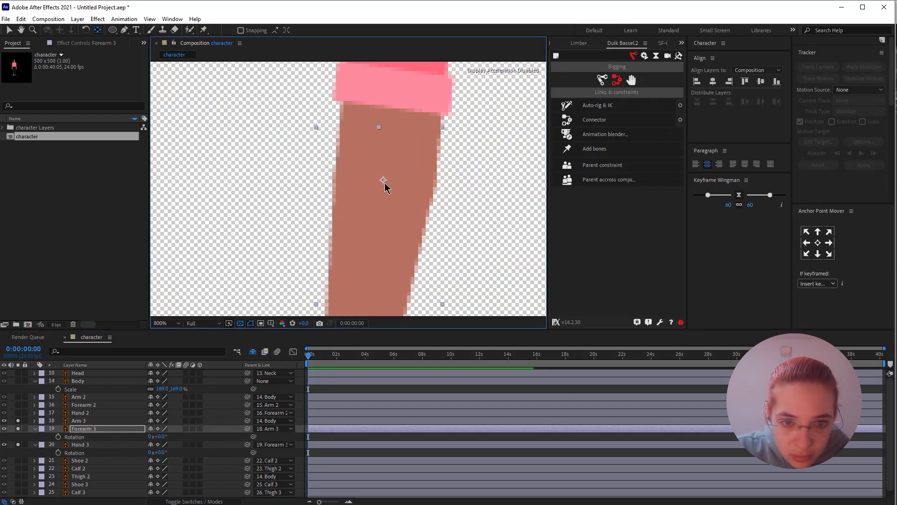
left_click_drag(159, 436, 118, 452)
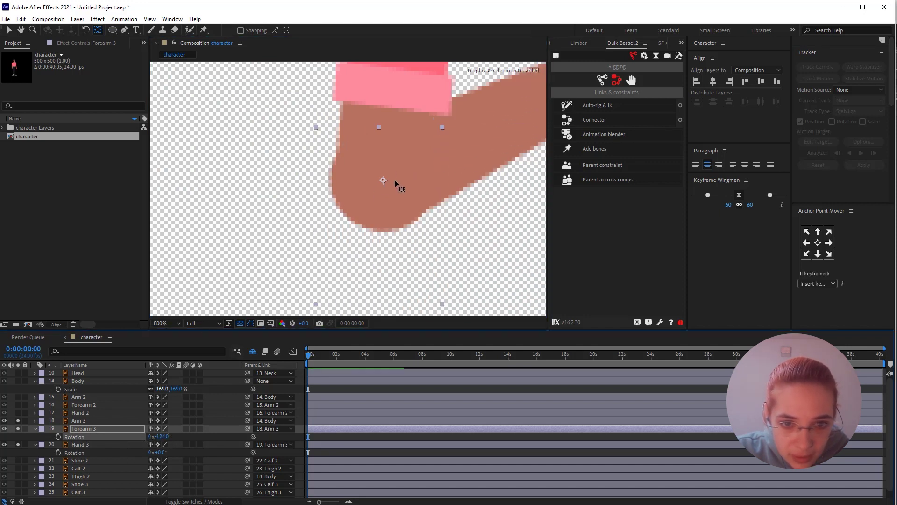
key("ctrl+z")
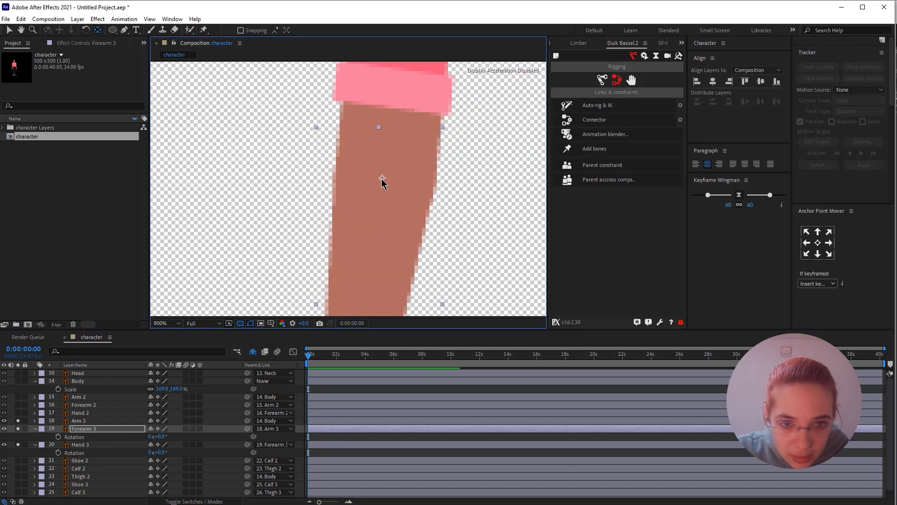
Step: Rotate Forearm 3 to 101° to recheck the elbow joint, and undo the rotation
left_click_drag(159, 436, 218, 444)
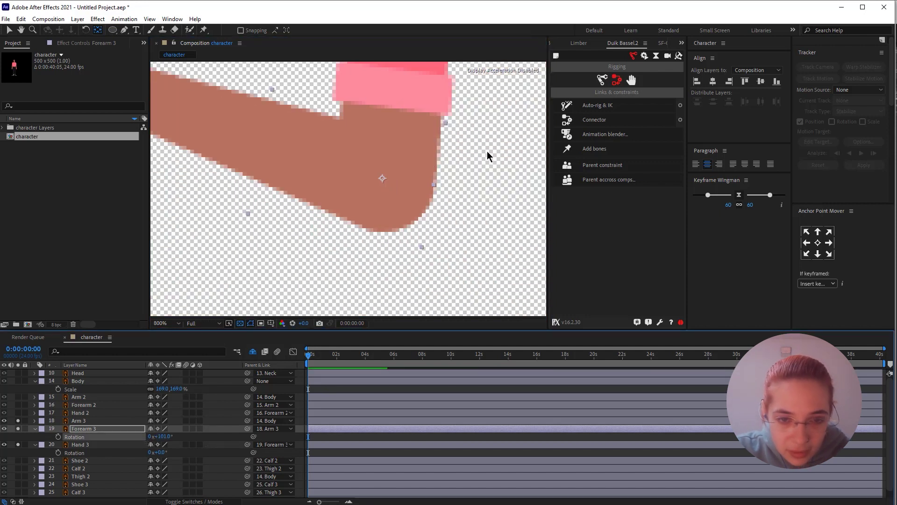
scroll(473, 156, "down", 1)
key("ctrl+z")
Step: Select Arm 3 and move its anchor point up to the centre of the rounded shoulder end
left_click_drag(414, 113, 406, 251)
left_click(378, 186)
left_click(378, 186)
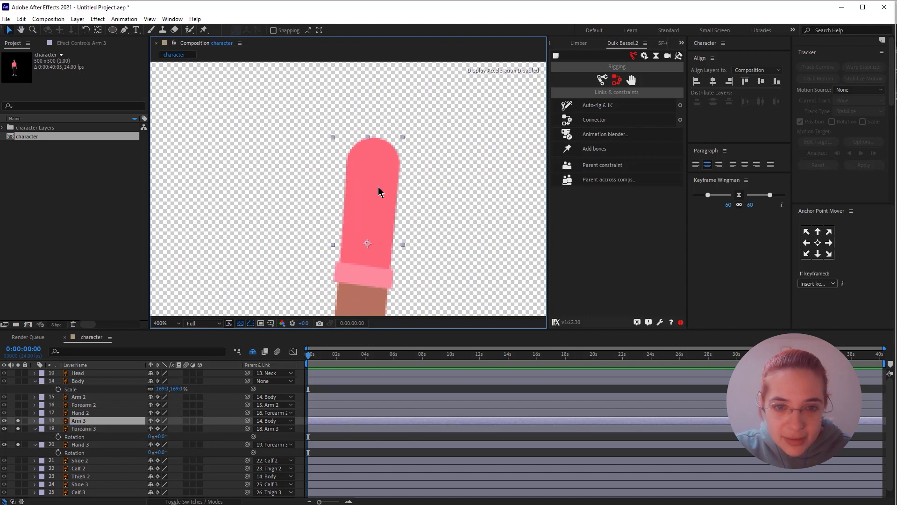
key("y")
left_click_drag(111, 32, 134, 51)
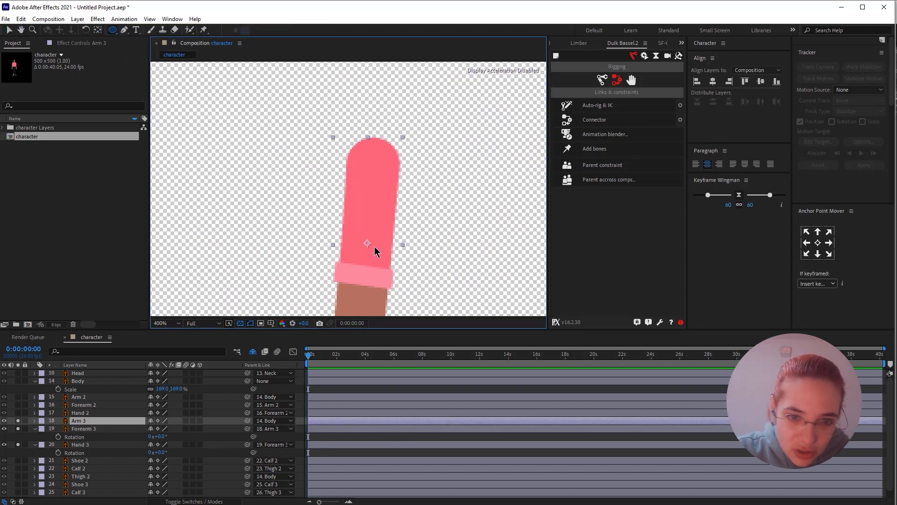
key("y")
left_click_drag(368, 243, 373, 160)
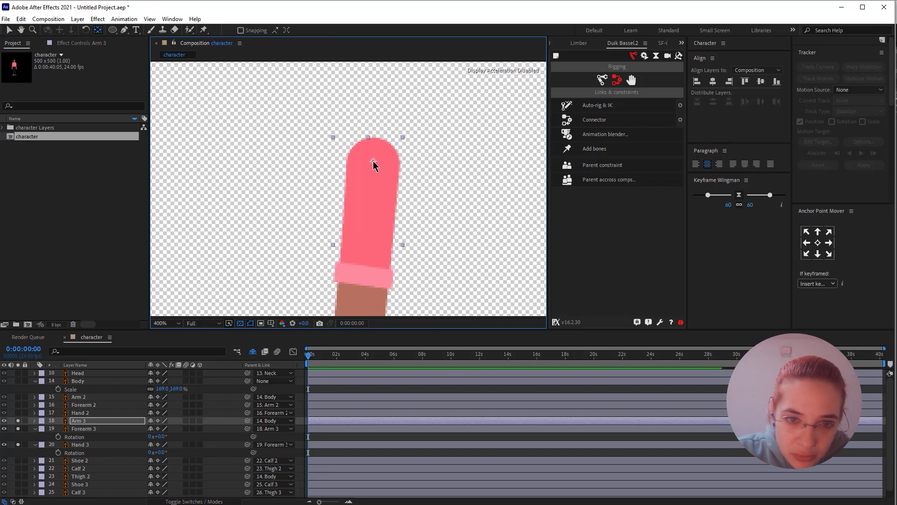
Step: Unsolo the three arm layers and rotate Arm 3 to test the shoulder joint, undoing the rotation
left_click_drag(18, 420, 20, 454)
key("r")
left_click_drag(157, 428, 151, 440)
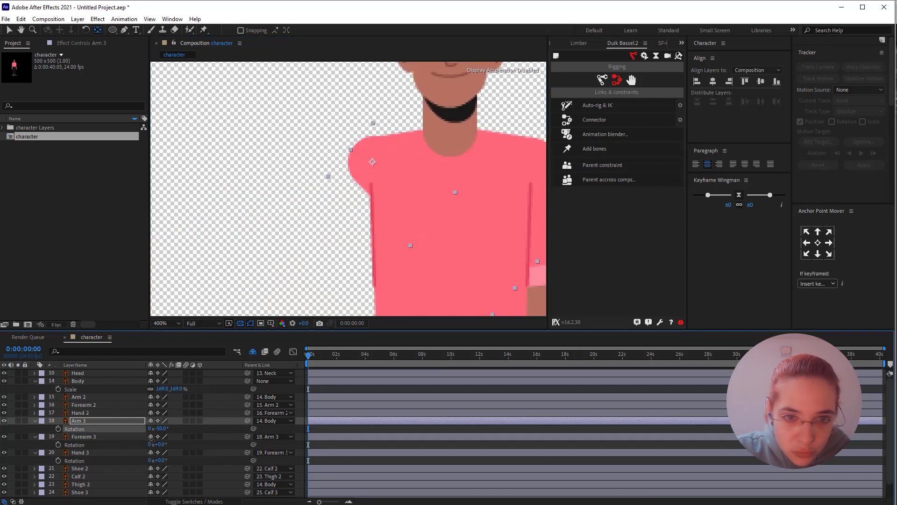
key("ctrl+z")
Step: Select Hand 3, Forearm 3 and Arm 3 in that order and apply Duik's Auto-rig & IK to them
scroll(398, 246, "down", 1)
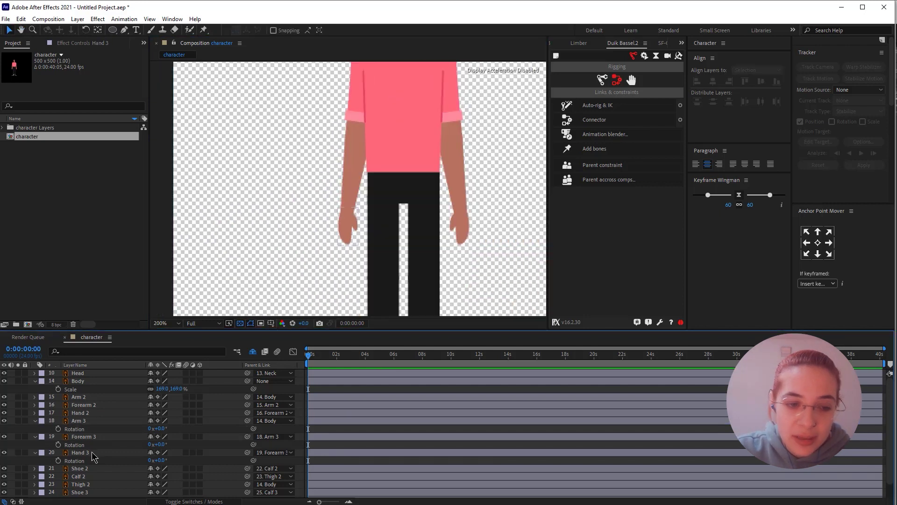
left_click(92, 453)
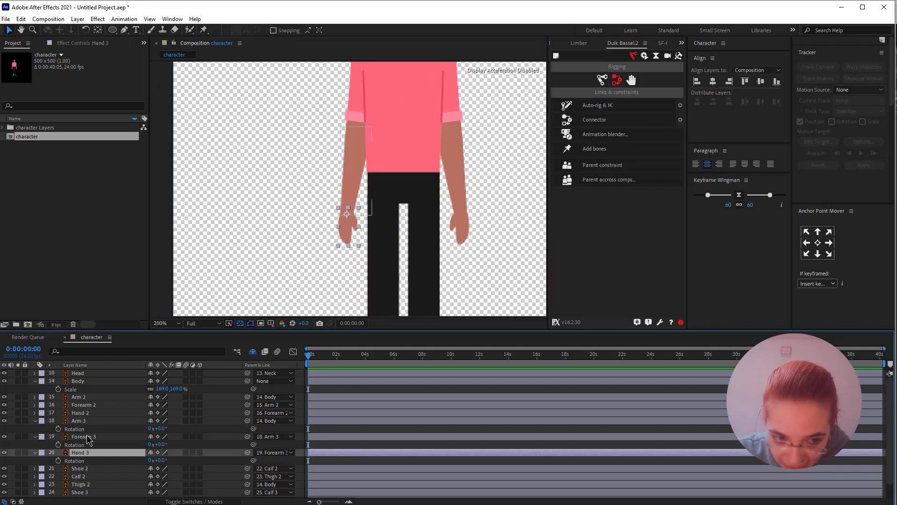
left_click(83, 438, "ctrl")
left_click(82, 422, "ctrl")
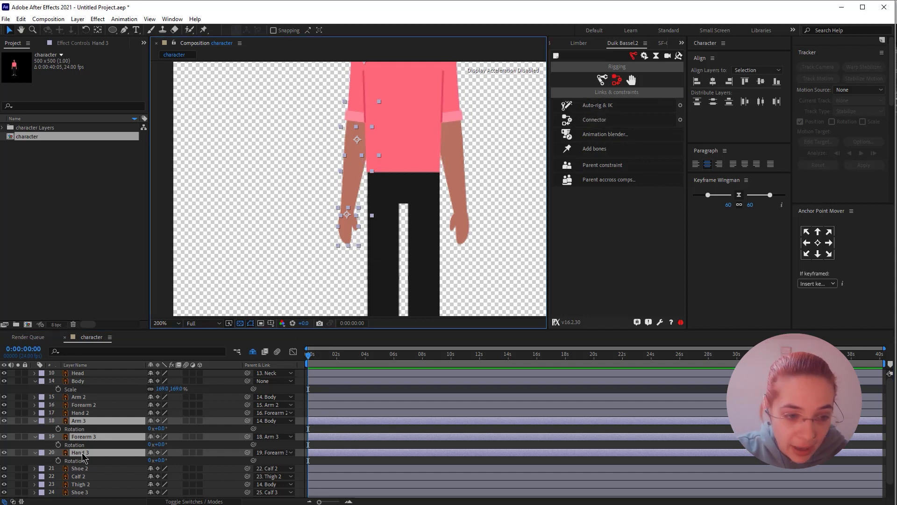
left_click(605, 105)
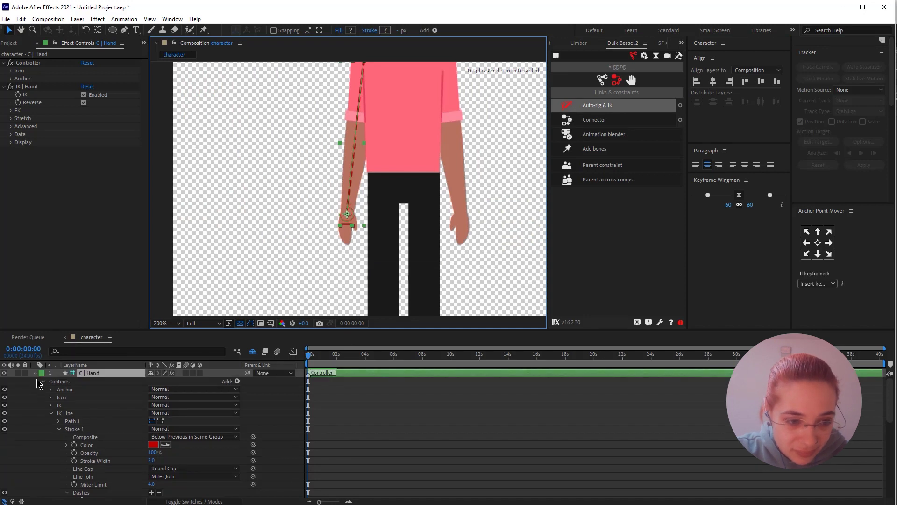
Step: Turn off Auto-Stretch and Reverse in the hand controller's IK, moving the controller away from the body and back toward the hip to test
left_click_drag(350, 216, 266, 192)
left_click_drag(308, 225, 236, 254)
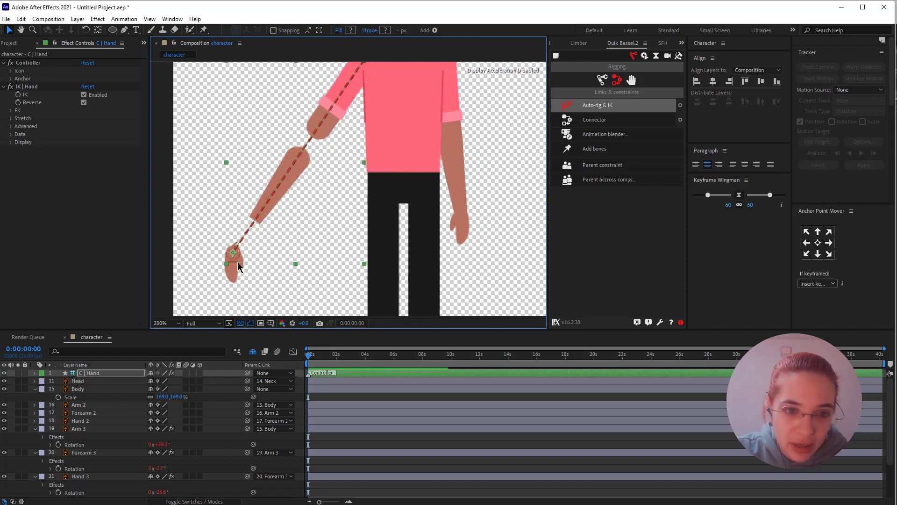
left_click(12, 122)
left_click(11, 118)
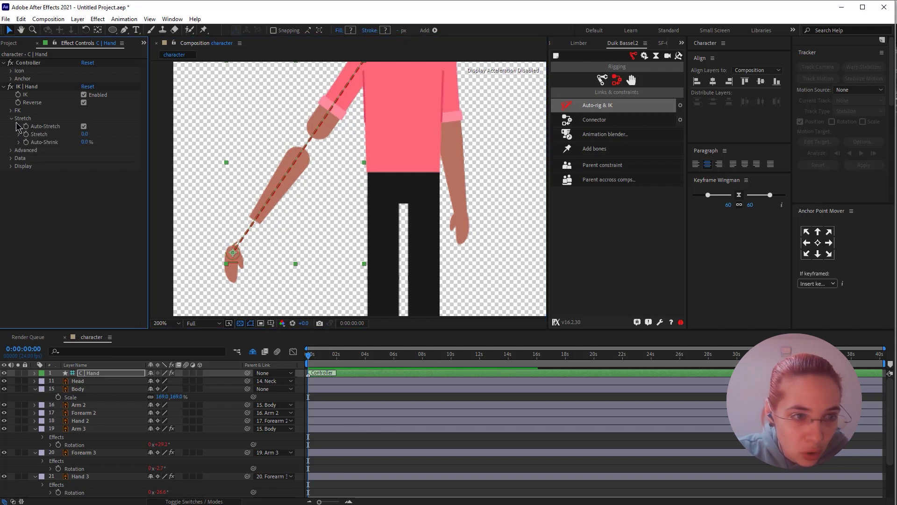
left_click(84, 126)
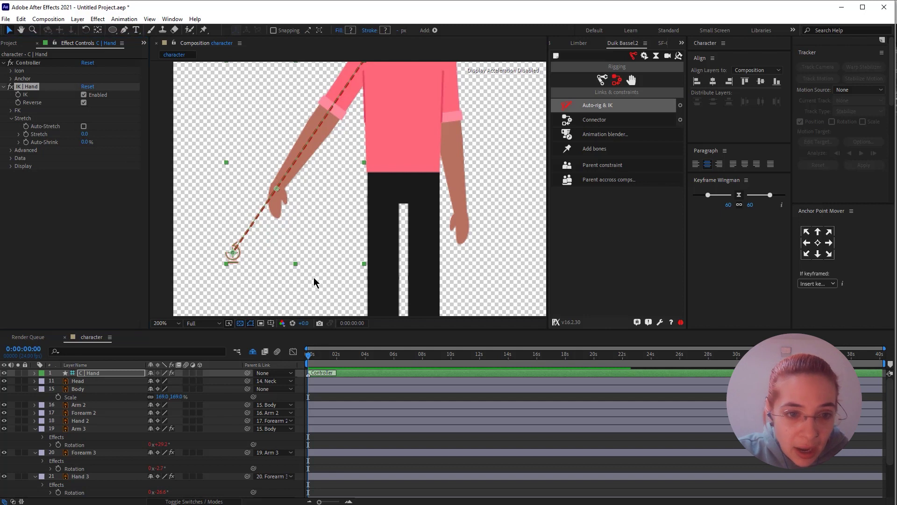
left_click(84, 103)
left_click_drag(236, 257, 355, 188)
Step: Mark Arm 3, Forearm 3 and Hand 3 as shy to hide them from the timeline
left_click(90, 429)
left_click(88, 476, "shift")
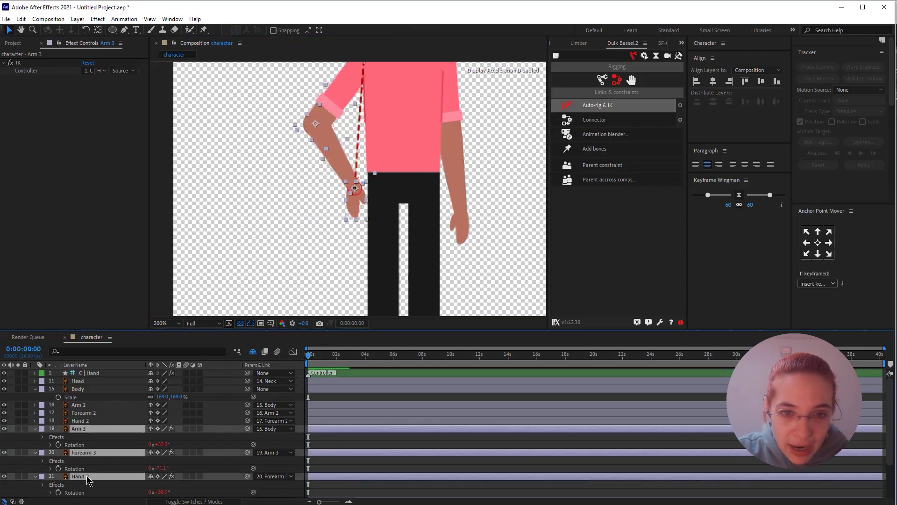
left_click(151, 428)
Step: Solo Hand 2 and move its anchor point up to the wrist joint
left_click(94, 421)
key("h")
left_click_drag(431, 208, 382, 197)
scroll(318, 204, "up", 1)
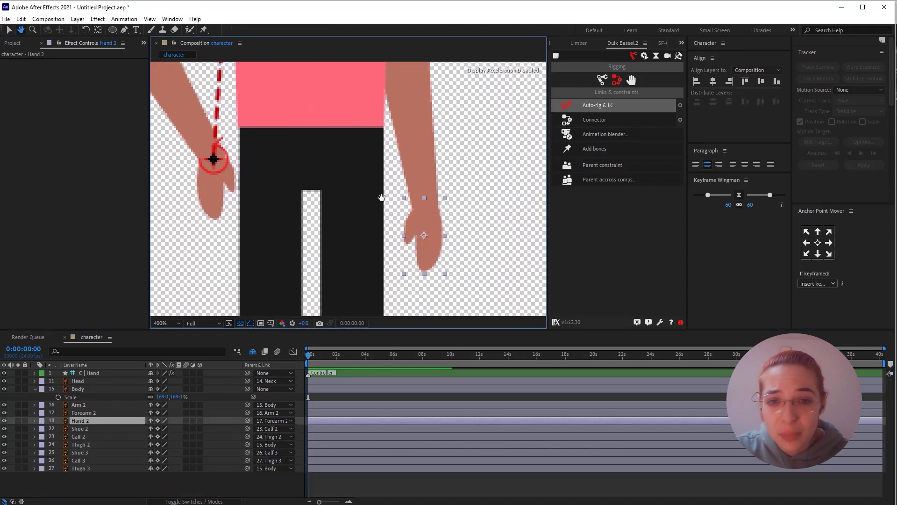
key("y")
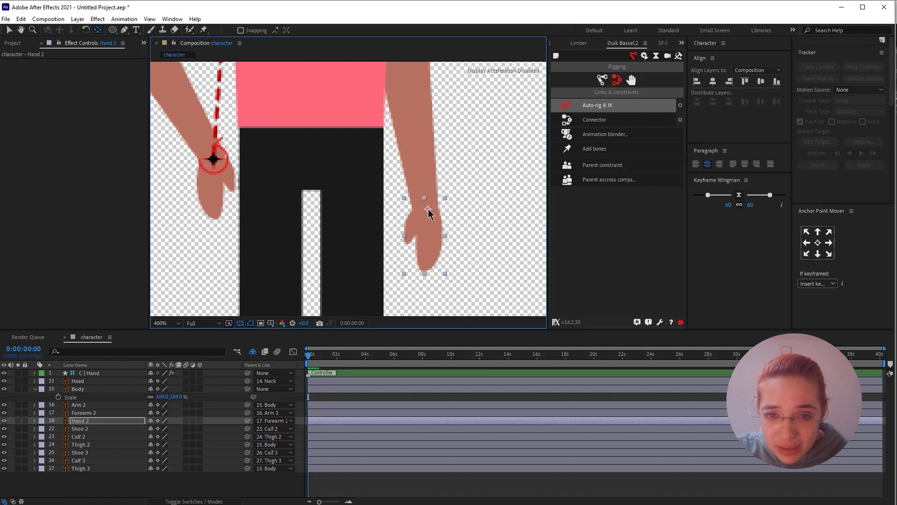
scroll(426, 214, "up", 1)
left_click_drag(401, 230, 404, 235)
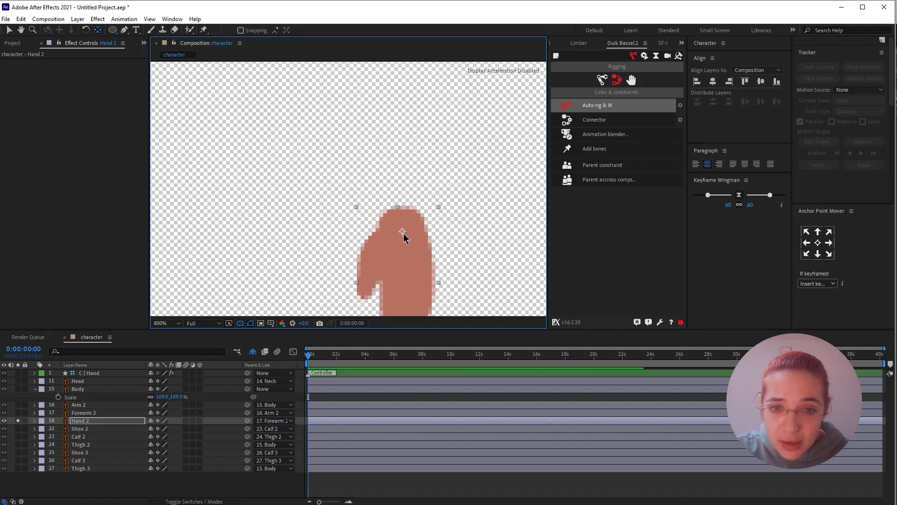
Step: Solo Forearm 2 as well and rotate Hand 2 to test the wrist joint, undoing the rotation
key("r")
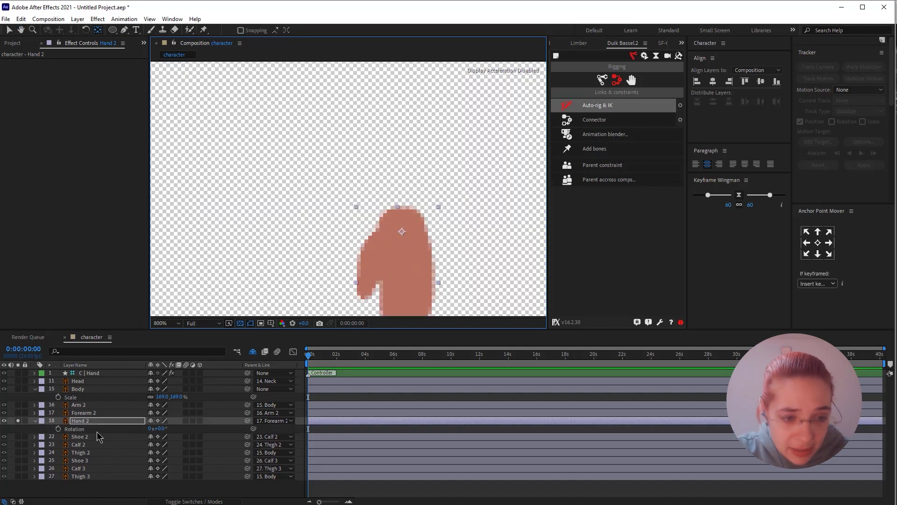
left_click(18, 412)
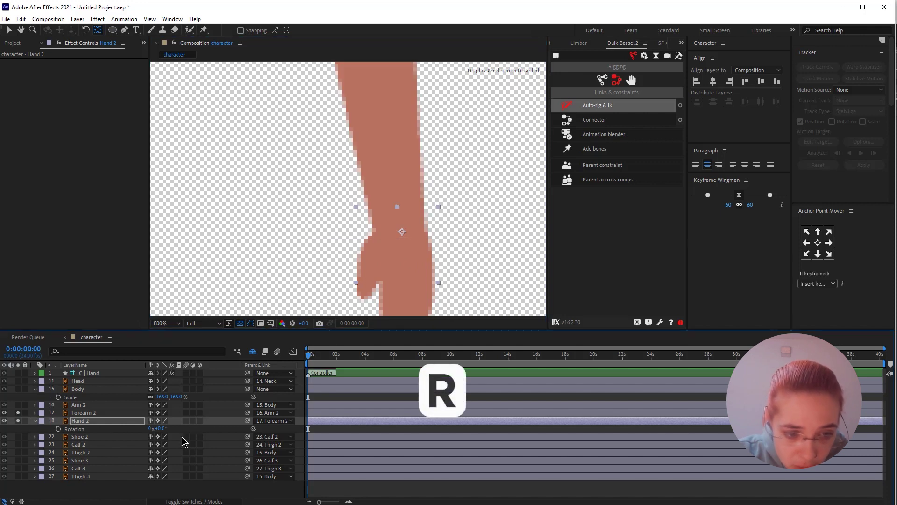
left_click_drag(162, 428, 117, 443)
key("ctrl+z")
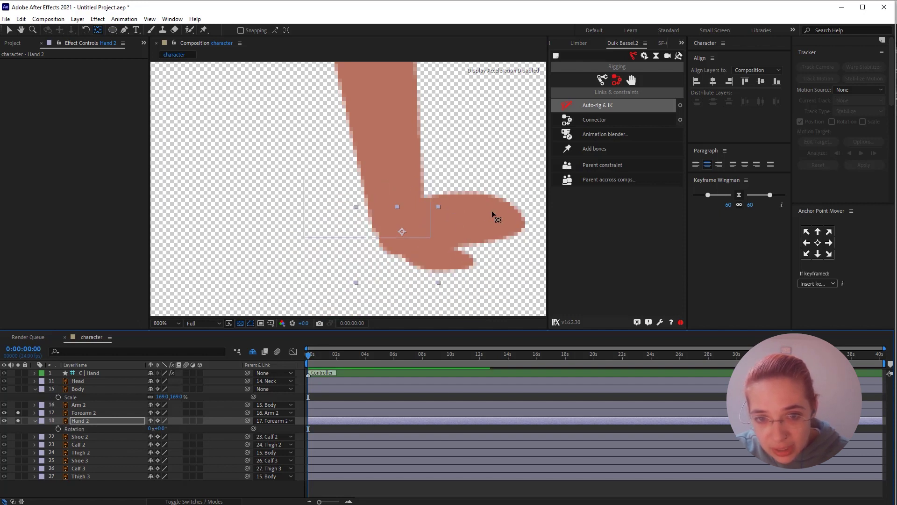
Step: Move Forearm 2's anchor point to the centre of its rounded upper end at the elbow
scroll(366, 231, "down", 1)
left_click(365, 231)
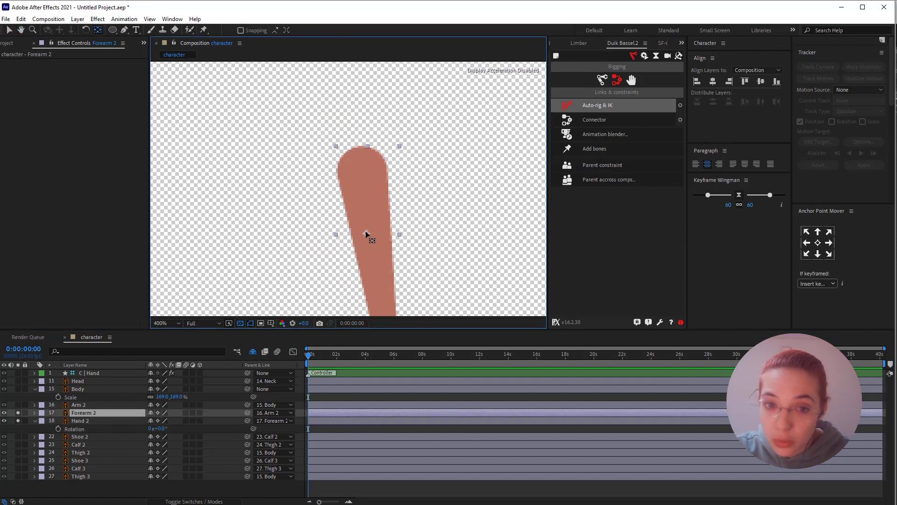
left_click_drag(366, 231, 362, 170)
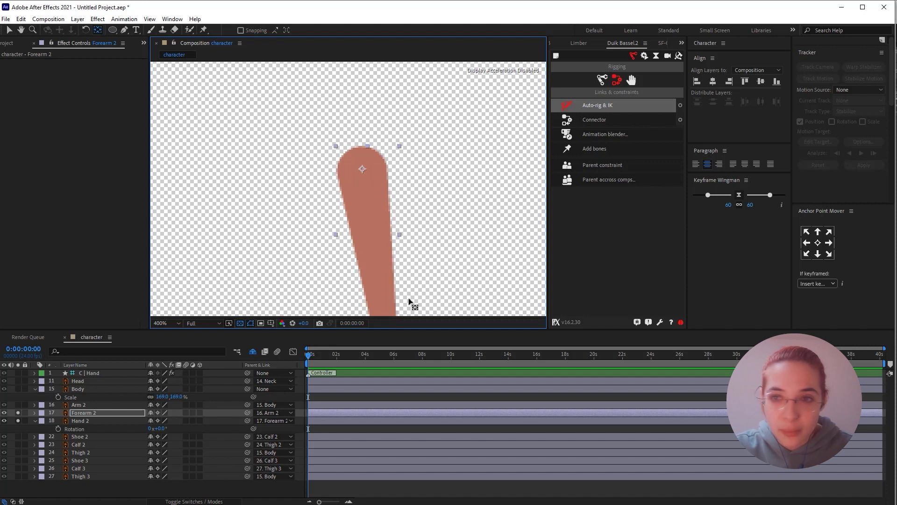
Step: Solo Arm 2 and rotate Forearm 2 to test the elbow joint, undoing the rotation
key("r")
left_click(18, 404)
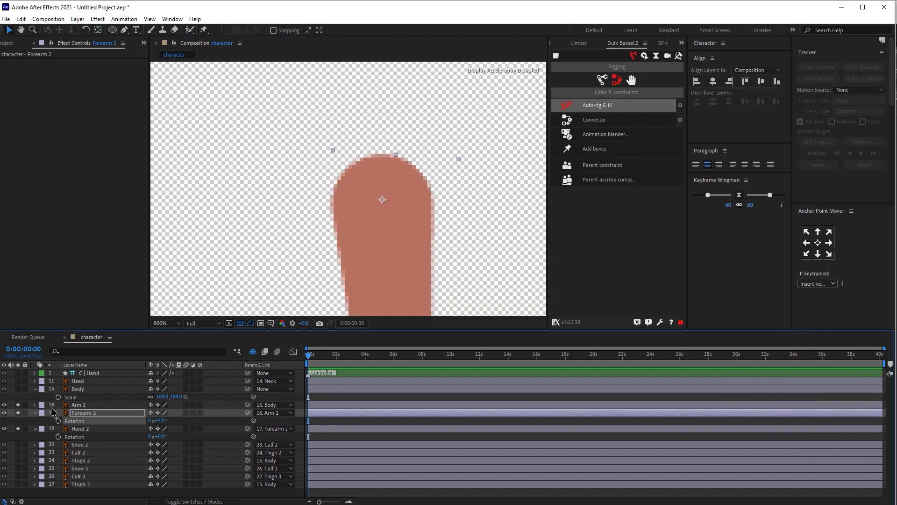
left_click_drag(159, 420, 215, 436)
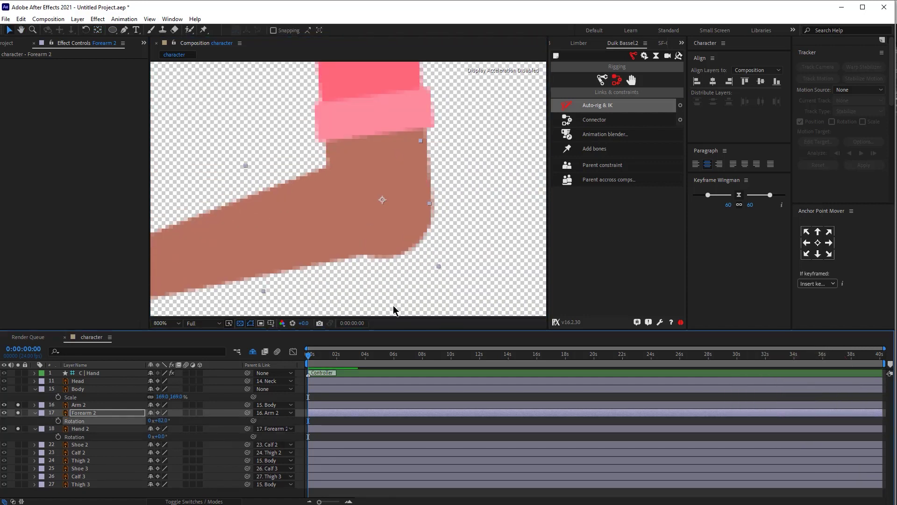
key("ctrl+z")
Step: Move Arm 2's anchor point to the centre of its rounded upper end at the shoulder
scroll(372, 267, "down", 2)
scroll(375, 200, "up", 1)
left_click(375, 200)
key("y")
left_click_drag(365, 173, 359, 143)
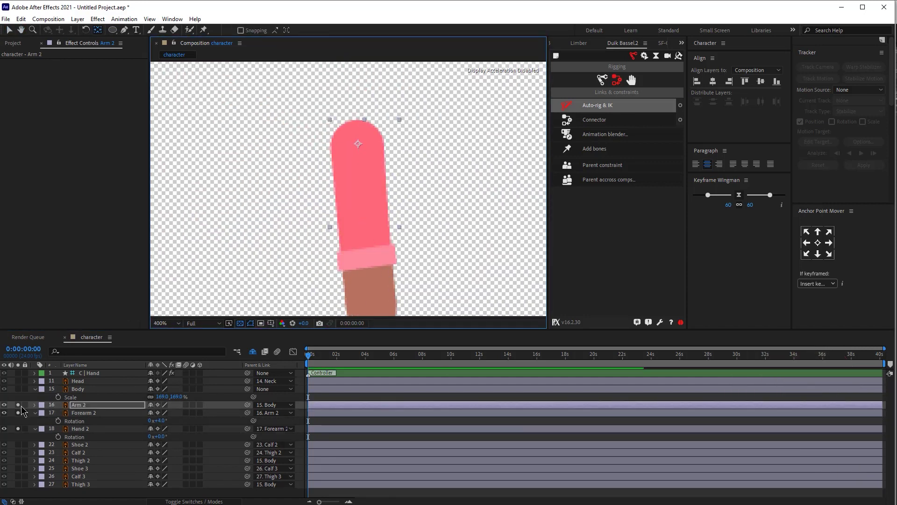
Step: Unsolo the three arm layers and rotate Arm 2 and Forearm 2 to test the joints, undoing the rotations
left_click_drag(17, 428, 18, 405)
key("r")
left_click_drag(159, 412, 111, 413)
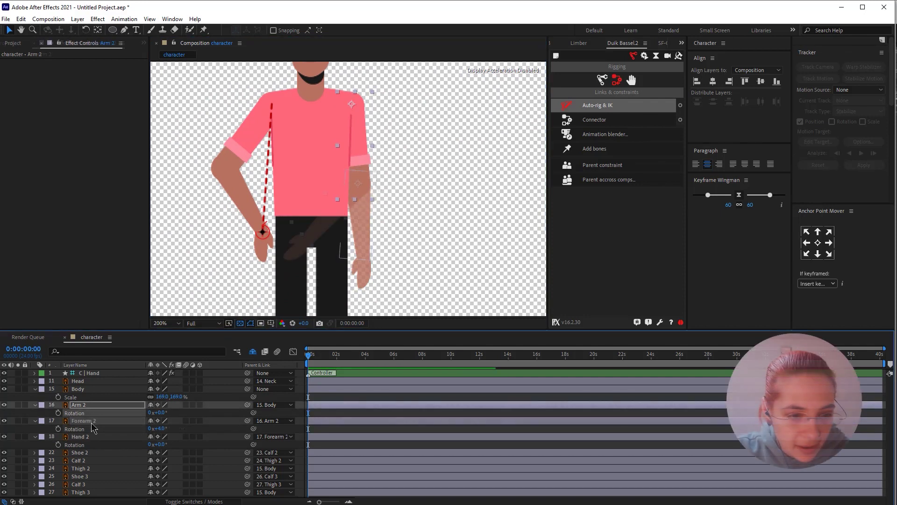
left_click(92, 421)
left_click_drag(161, 429, 184, 430)
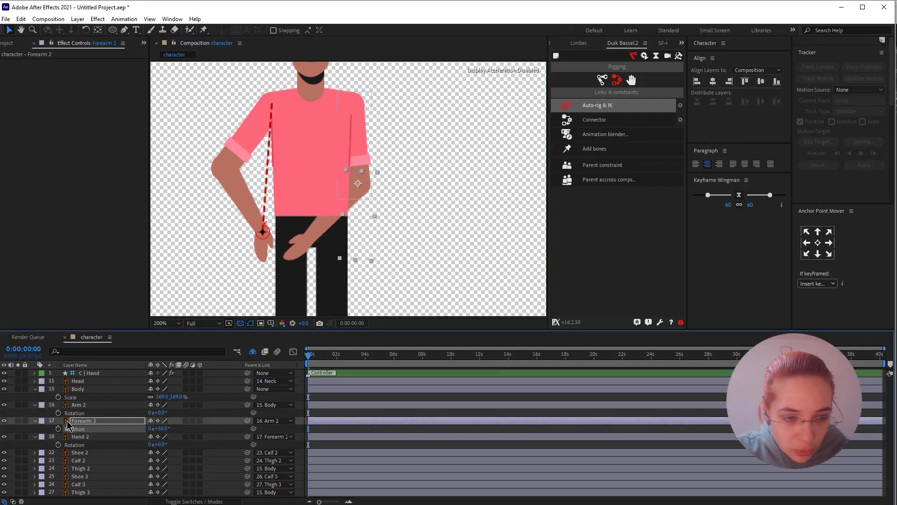
key("ctrl+z")
Step: Select Hand 2, Forearm 2 and Arm 2 in that order and apply Duik's Auto-rig & IK to them
left_click(82, 437)
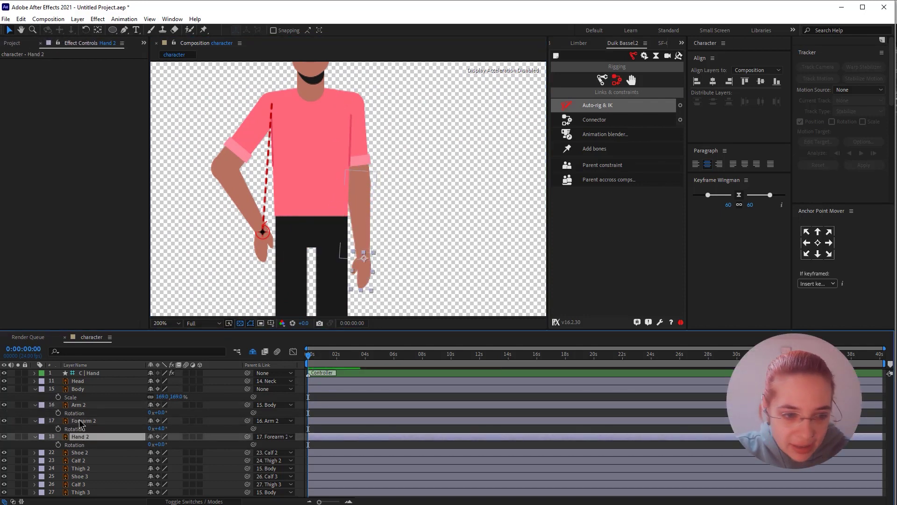
left_click(79, 420)
left_click(79, 404, "ctrl")
left_click(610, 108)
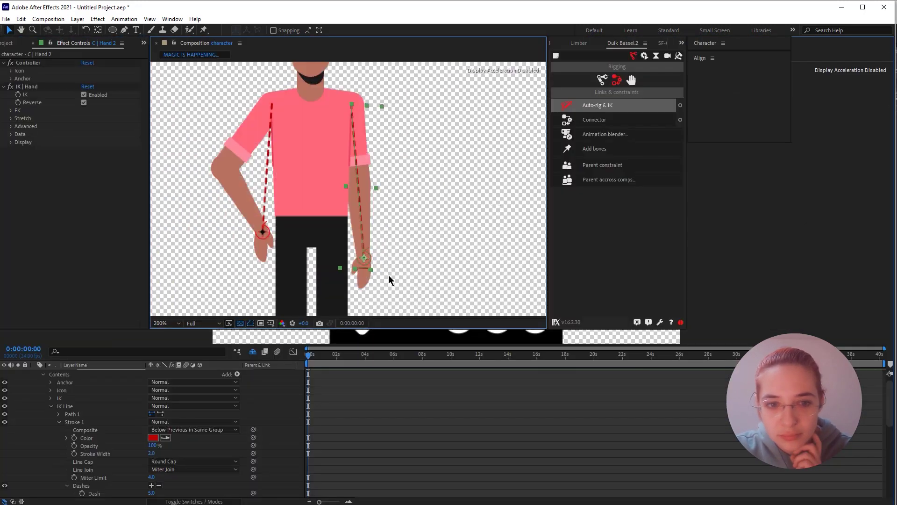
Step: Move the new hand controller up beside the hip to bend the elbow outward, and turn off Auto-Stretch in its IK Stretch settings
left_click_drag(364, 258, 377, 236)
left_click(10, 118)
left_click(10, 119)
left_click(84, 127)
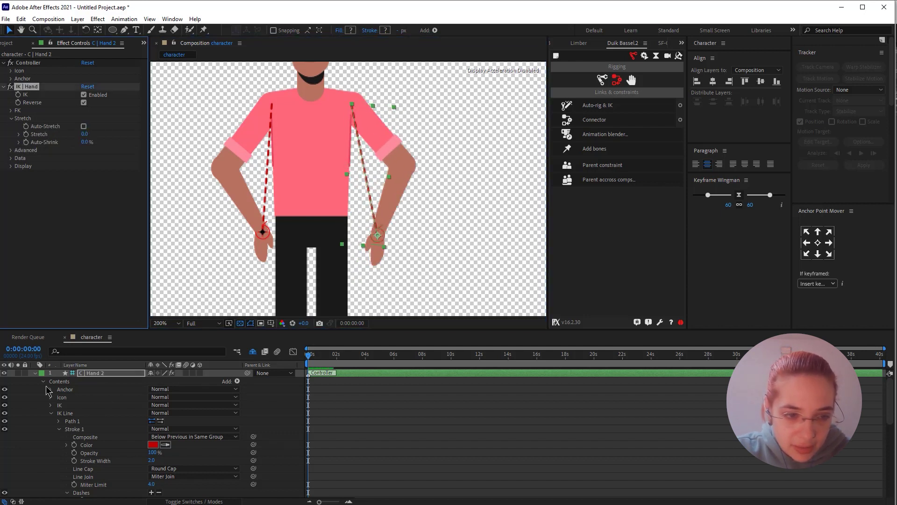
Step: Collapse the hand controller's properties and mark Arm 2, Forearm 2 and Hand 2 as shy to hide them from the timeline
left_click(35, 372)
left_click(78, 412)
left_click(82, 460, "shift")
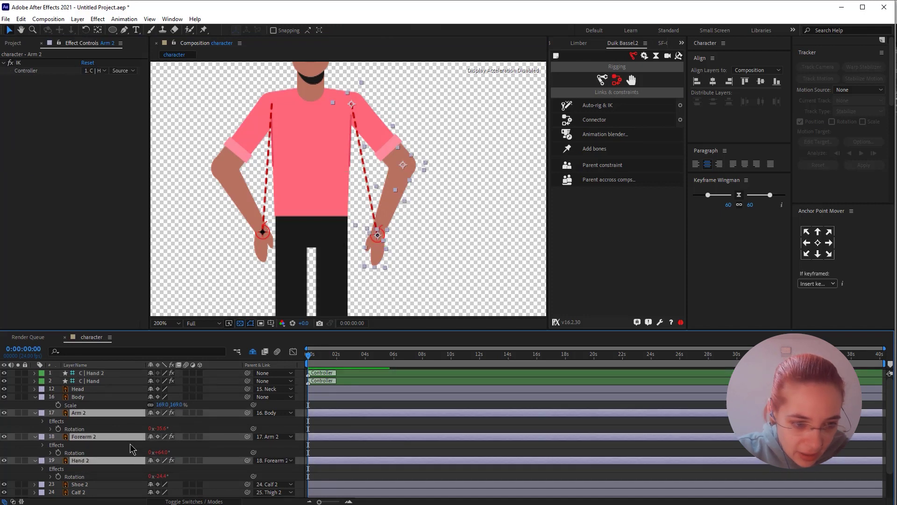
left_click(151, 412)
Step: Move Shoe 2's anchor point to the ankle and rotate the shoe slightly to test the joint
left_click_drag(388, 249, 409, 48)
left_click_drag(391, 188, 453, 206)
left_click(371, 257)
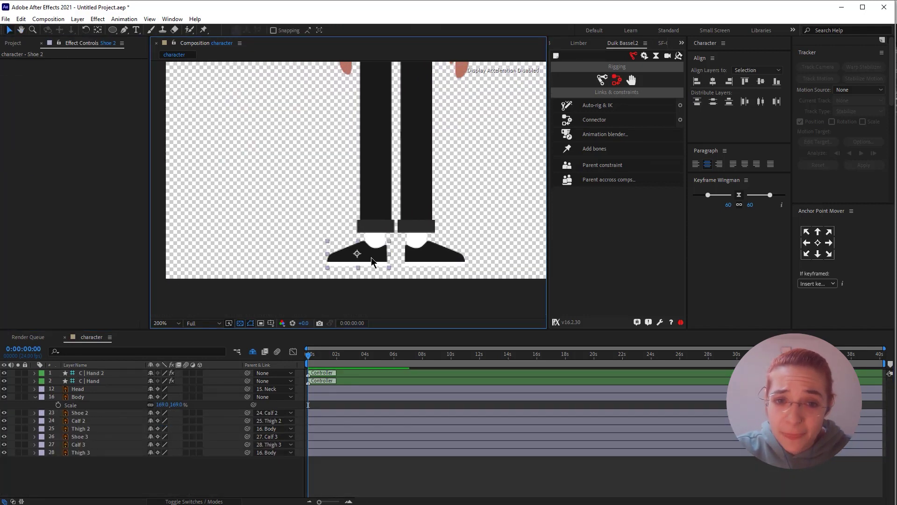
scroll(371, 257, "up", 2)
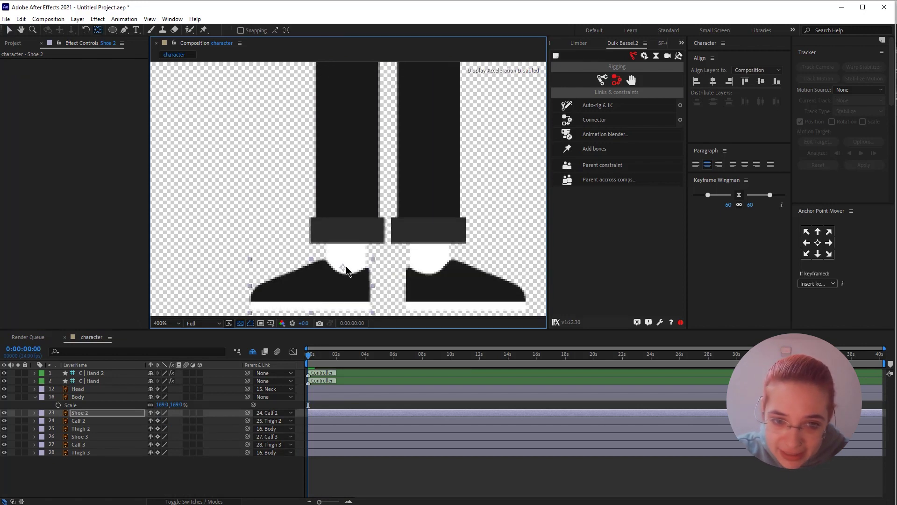
key("v")
key("r")
mouse_move(172, 420)
left_mouse_down()
mouse_move(141, 420)
mouse_move(168, 420)
left_mouse_up()
Step: Solo Calf 2 and move its anchor point to the centre of its rounded upper end at the knee
left_click(340, 178)
key("space")
left_click_drag(368, 146, 348, 147)
left_click(18, 430)
key("y")
left_click_drag(350, 137, 350, 140)
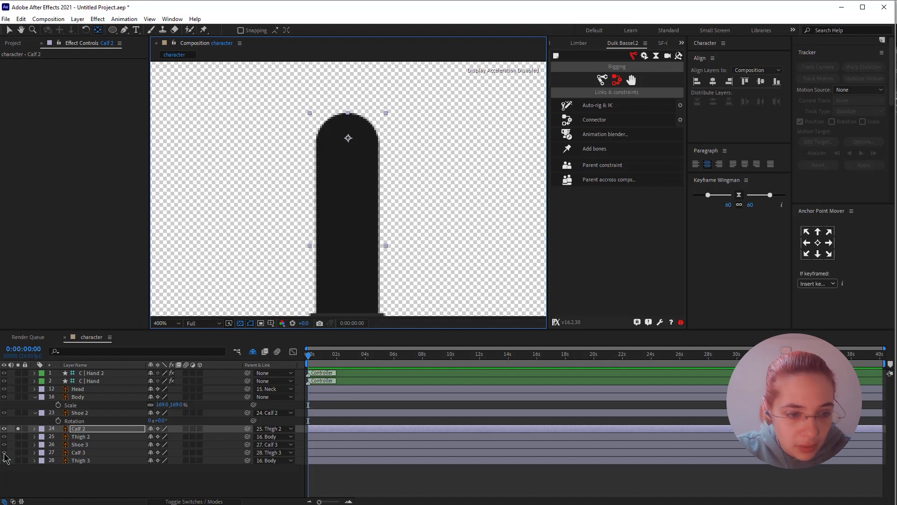
Step: Solo Shoe 2 and Thigh 2 too and rotate Calf 2 to test the knee joint, undoing the rotations
left_click(17, 413)
key("comma")
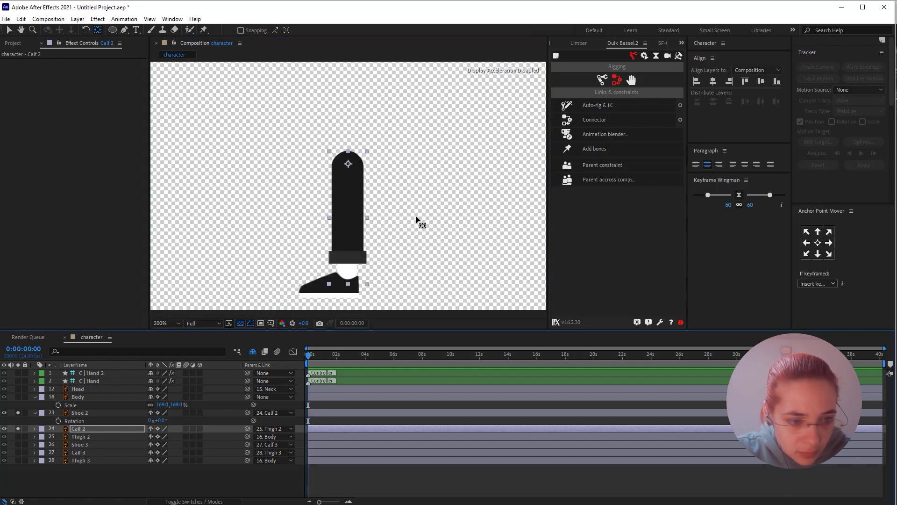
key("r")
left_click_drag(160, 437, 73, 445)
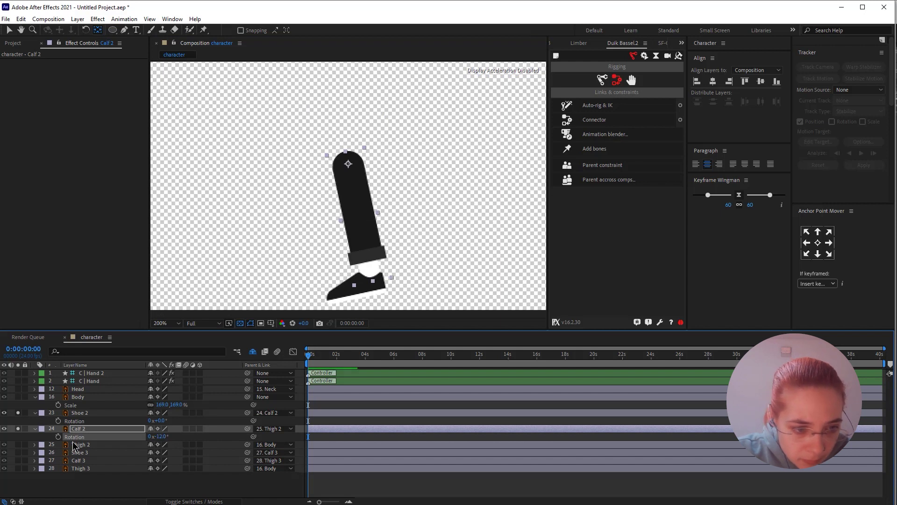
left_click(18, 445)
left_click_drag(160, 436, 120, 444)
key("ctrl+z")
key("ctrl+z")
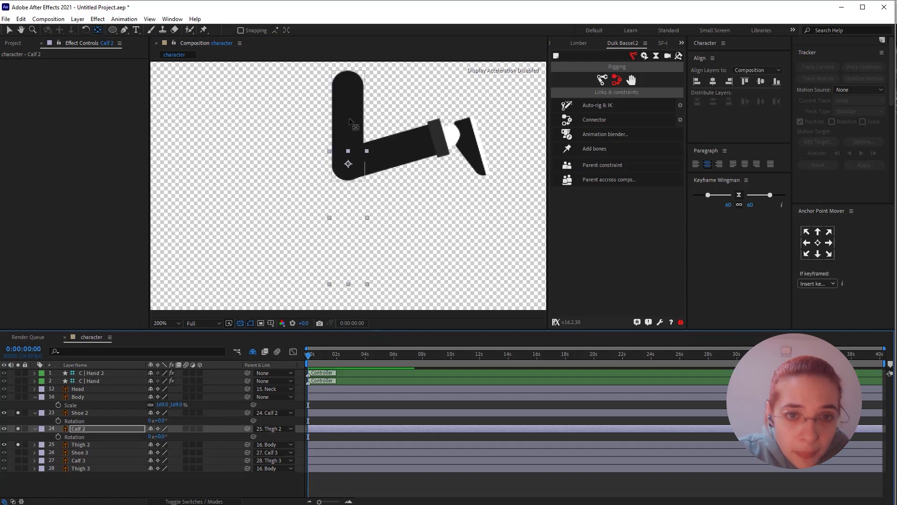
Step: Move Thigh 2's anchor point to its rounded upper end at the hip and rotate the thigh to test it, undoing the rotation
left_click(348, 122)
left_click_drag(349, 126, 349, 82)
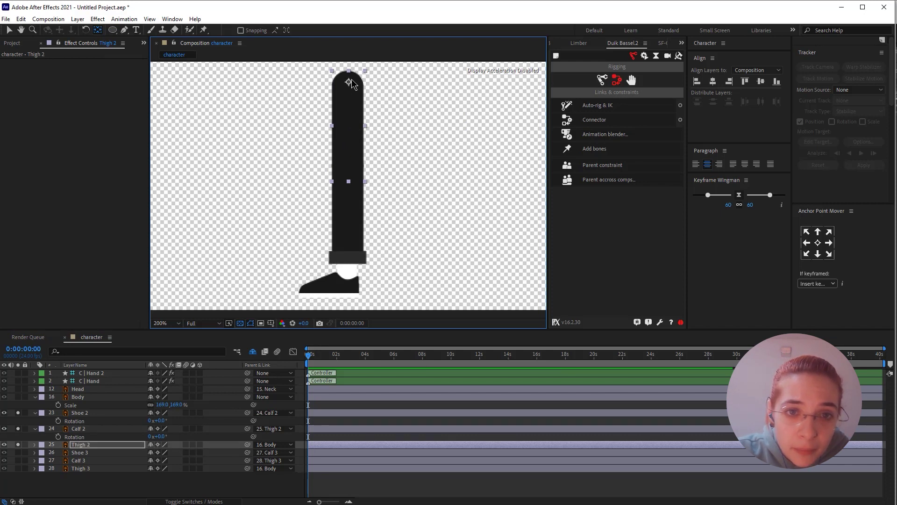
key("r")
left_click_drag(164, 452, 159, 452)
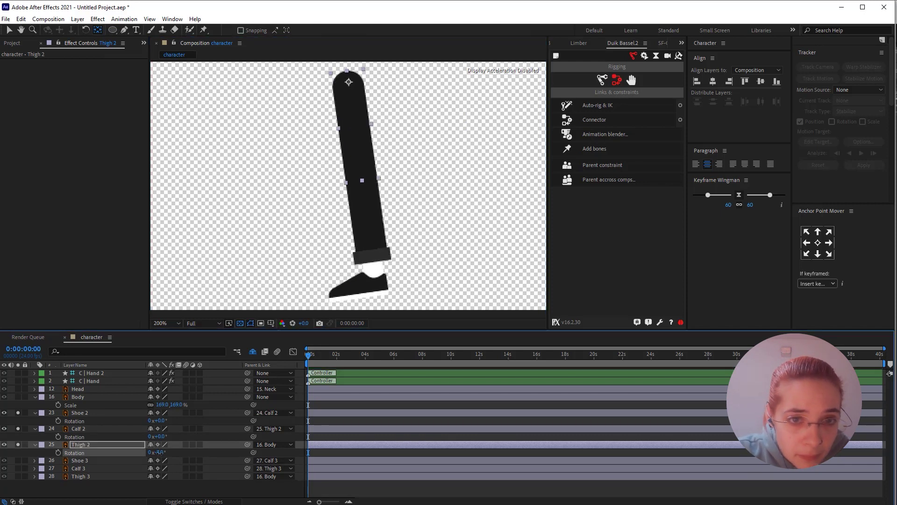
key("ctrl+z")
Step: Unsolo Shoe 2, Calf 2 and Thigh 2 and rotate Thigh 2 to check the hip against the body, undoing the rotation
left_click_drag(20, 415, 16, 446)
left_click(19, 408)
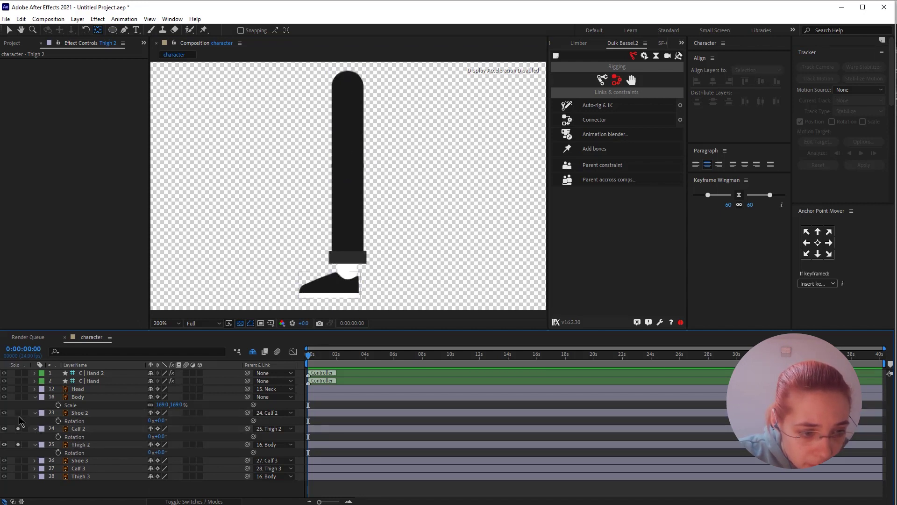
left_click_drag(19, 413, 18, 445)
mouse_move(159, 452)
left_mouse_down()
mouse_move(120, 452)
mouse_move(161, 452)
left_mouse_up()
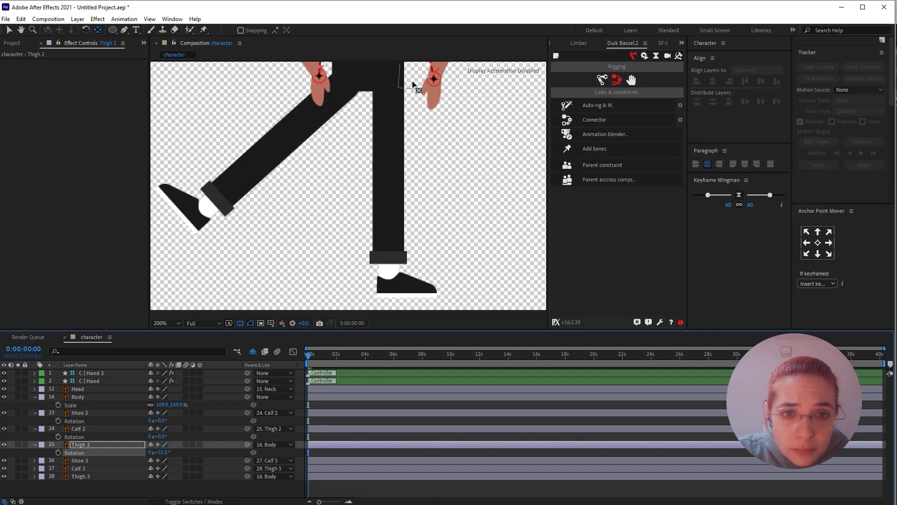
key("ctrl+z")
Step: Nudge Thigh 2's anchor point slightly lower at the hip, rotating the thigh both ways to test it and undoing each rotation
left_click(348, 83)
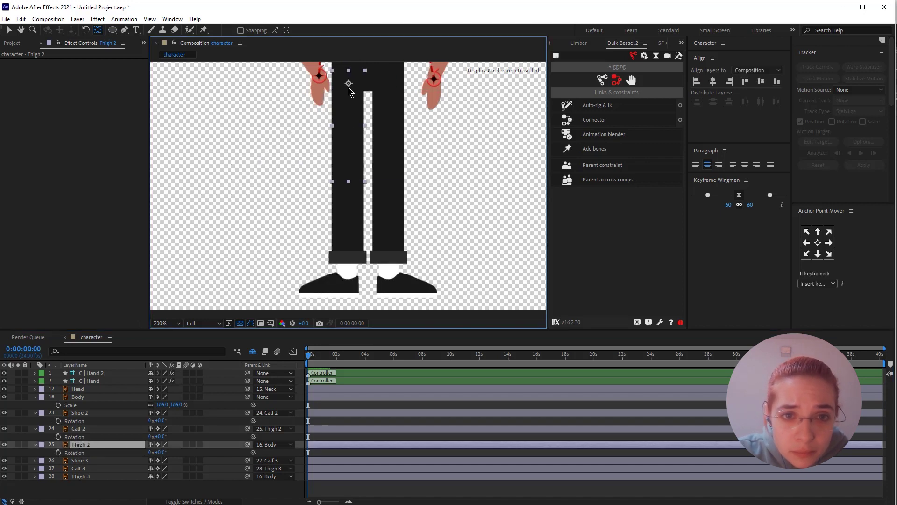
key("Return")
left_click_drag(159, 452, 154, 452)
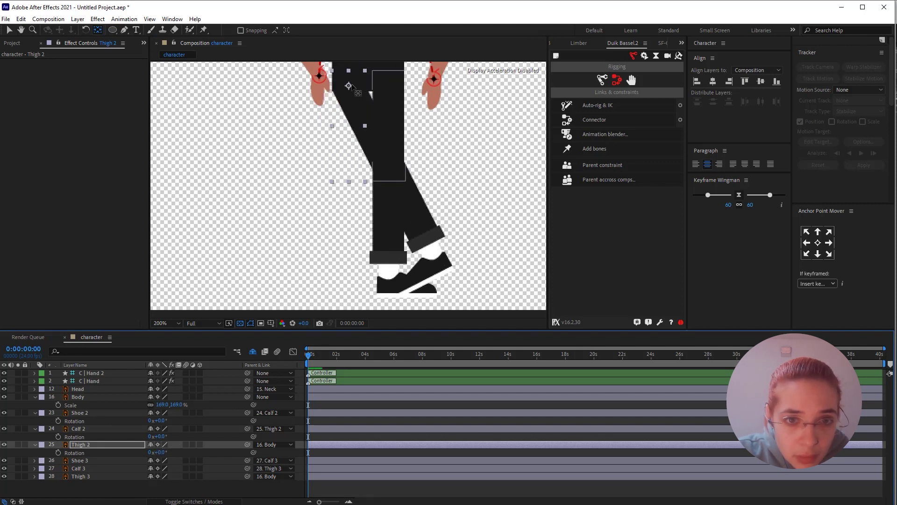
key("ctrl+z")
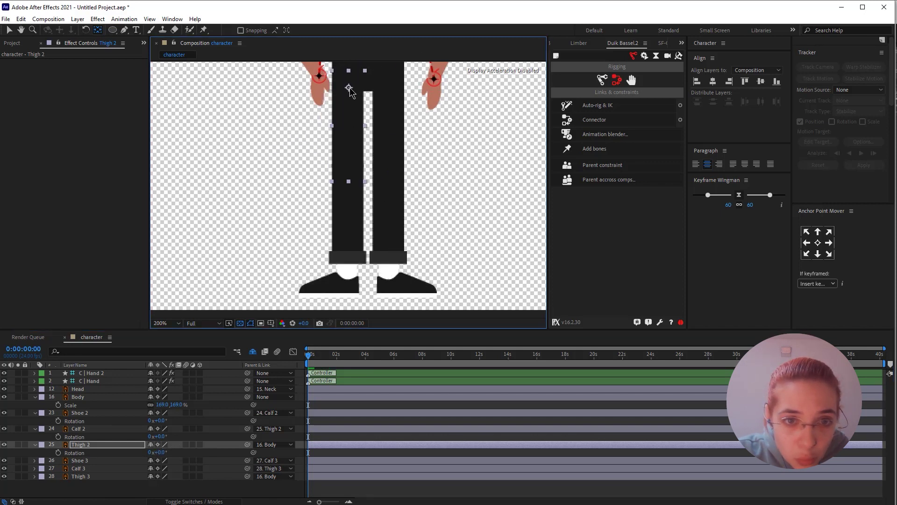
left_click_drag(158, 453, 187, 443)
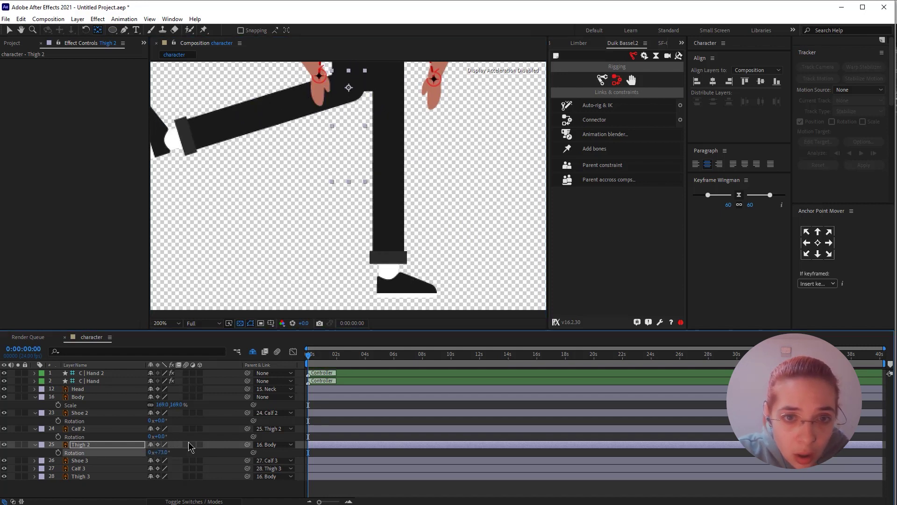
key("ctrl+z")
key("v")
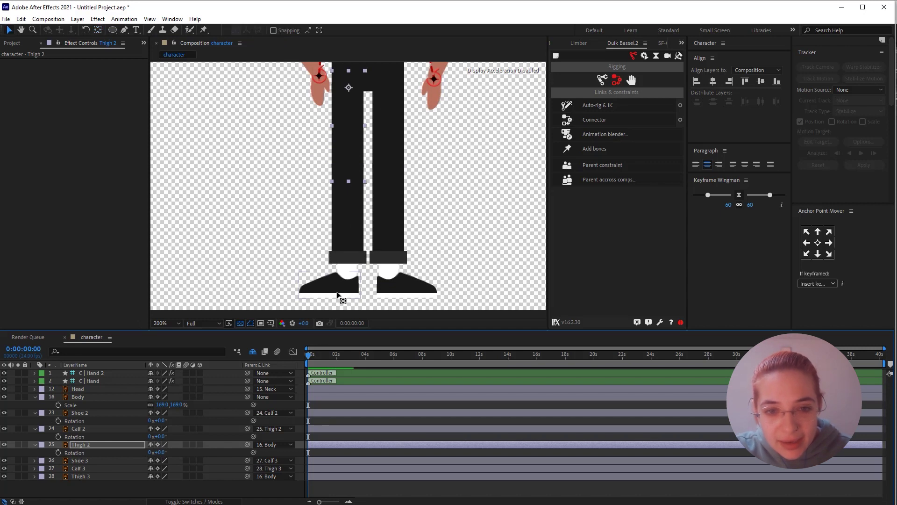
Step: Select Shoe 2, Calf 2 and Thigh 2 in that order and apply Duik's Auto-rig & IK to them
left_click(337, 293)
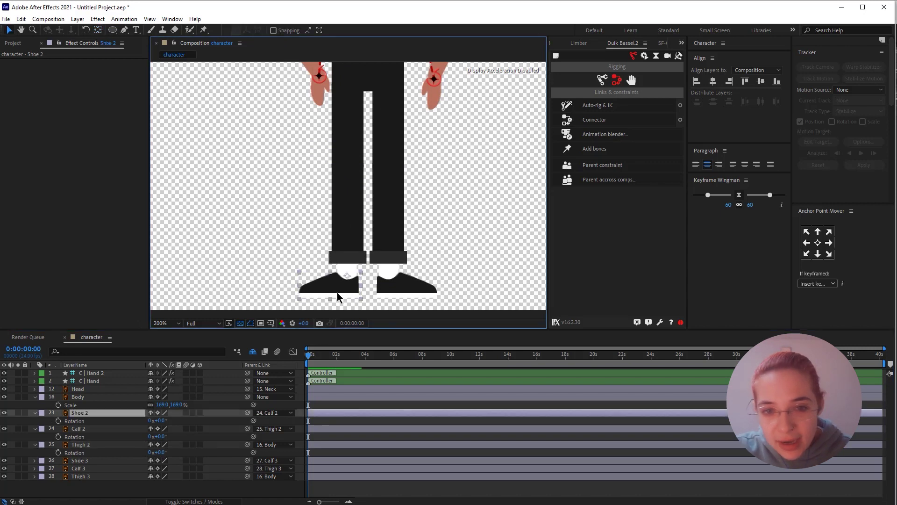
left_click(79, 428, "ctrl")
left_click(81, 444, "ctrl")
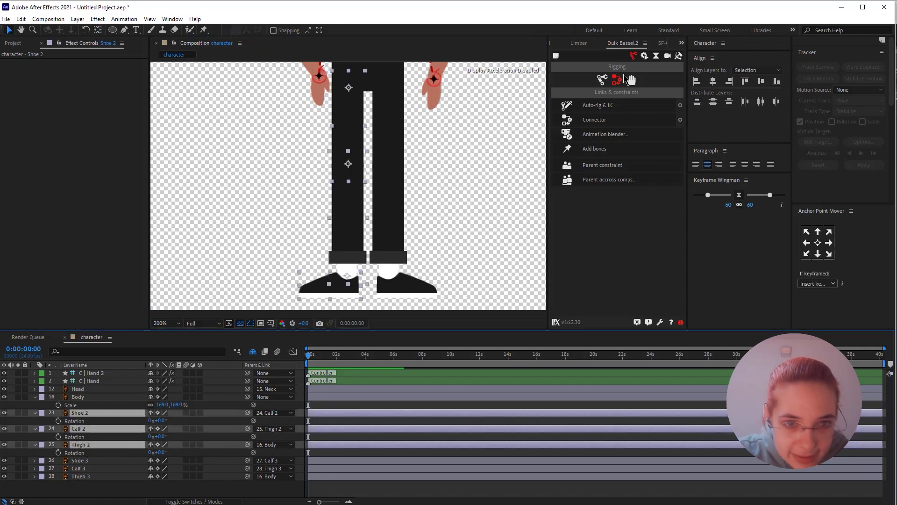
left_click(584, 112)
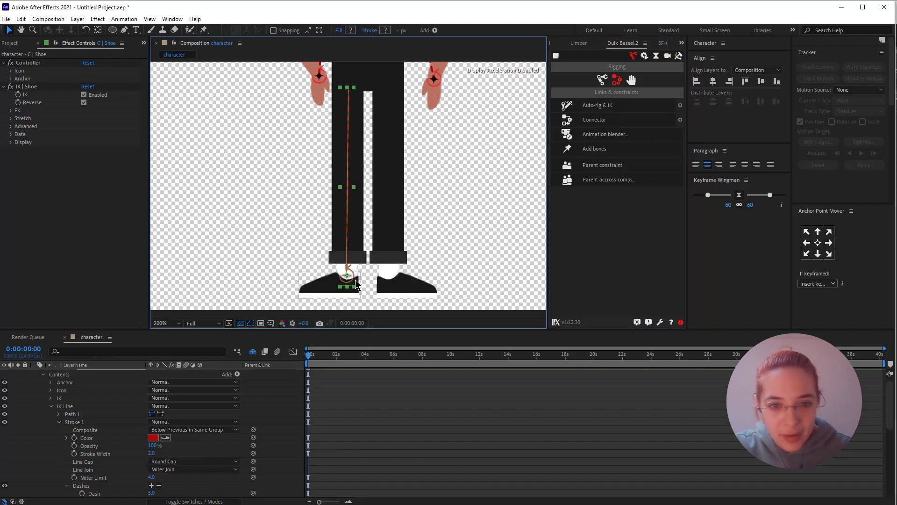
Step: Raise the shoe controller to bend the leg, turn off Reverse in its IK, return it to the ground and collapse its properties
left_click_drag(356, 279, 354, 254)
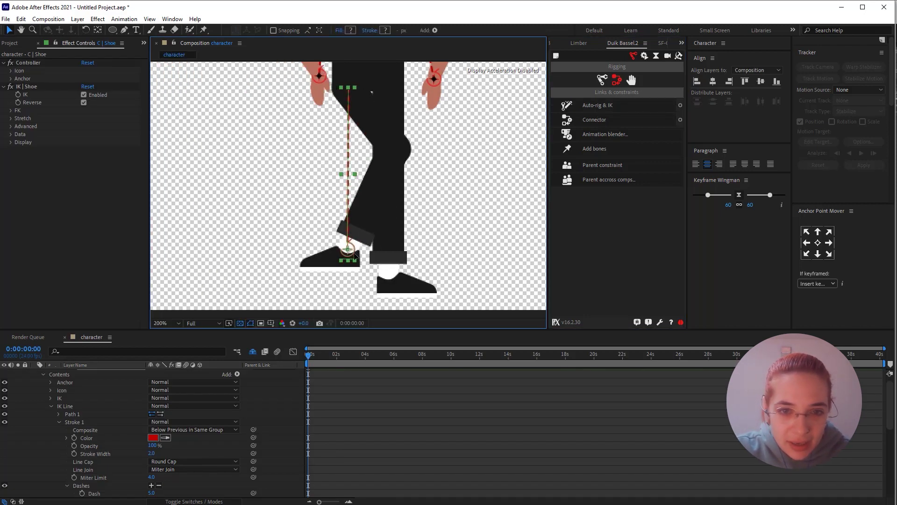
left_click(83, 102)
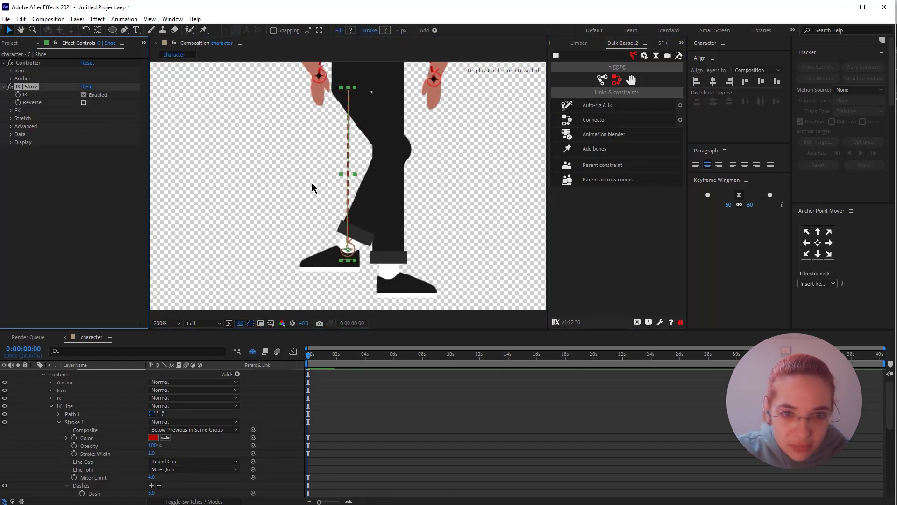
left_click_drag(349, 249, 356, 278)
scroll(14, 422, "up", 1)
left_click(34, 373)
Step: Select the Shoe 3 layer on the other leg
left_click(404, 297)
left_click(404, 286)
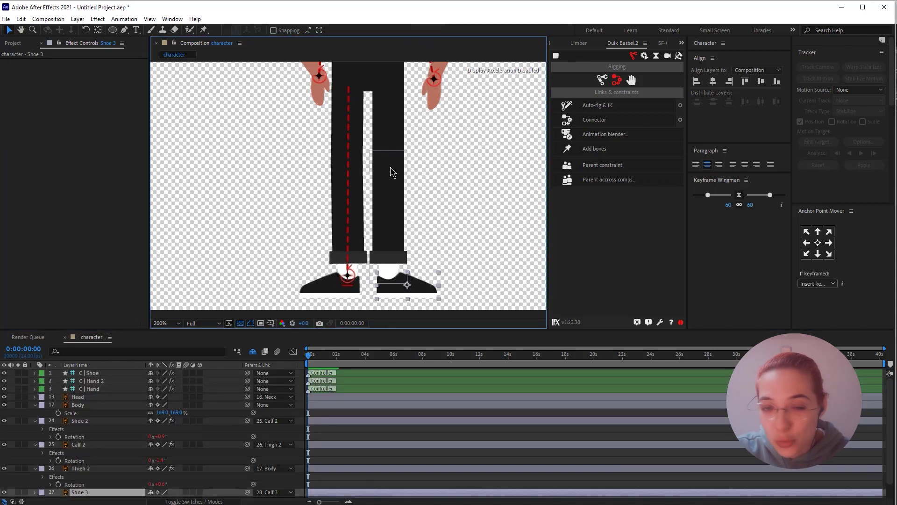
scroll(364, 114, "down", 3)
scroll(373, 161, "up", 2)
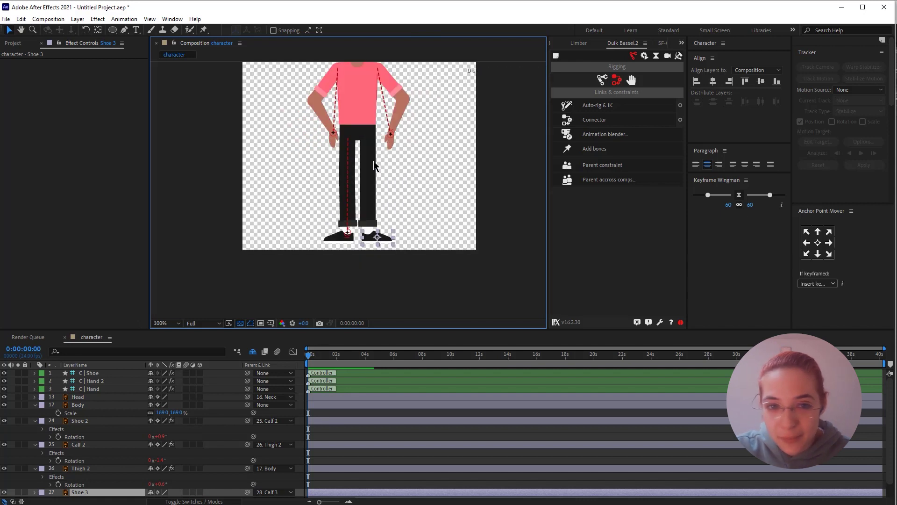